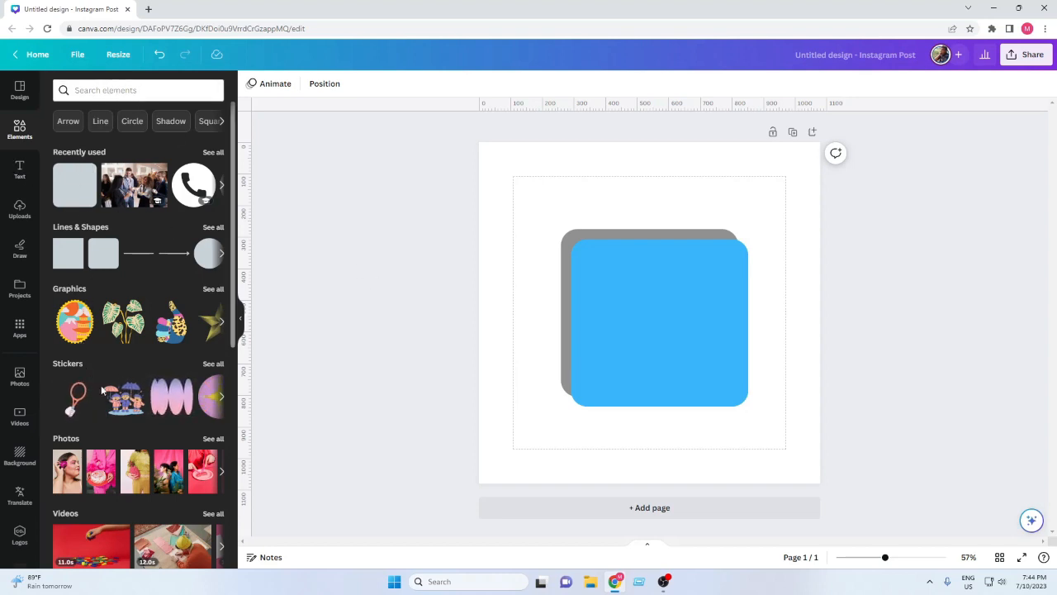
Step: Search the elements for "rectangle frame" and show all of the matching frames
{"action": "left_click", "coordinate": [127, 91]}
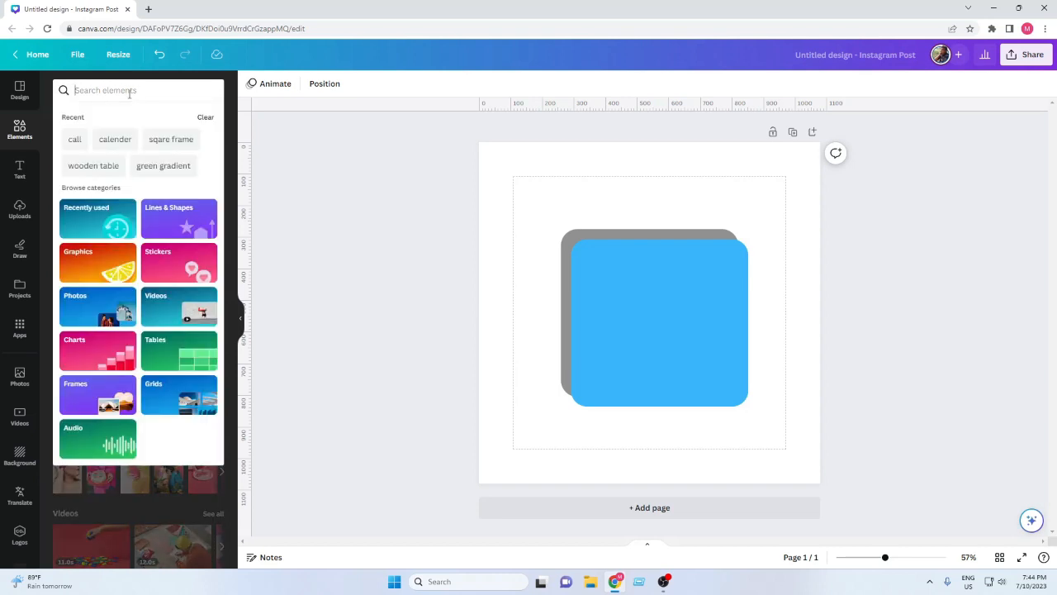
{"action": "type", "text": "rectan"}
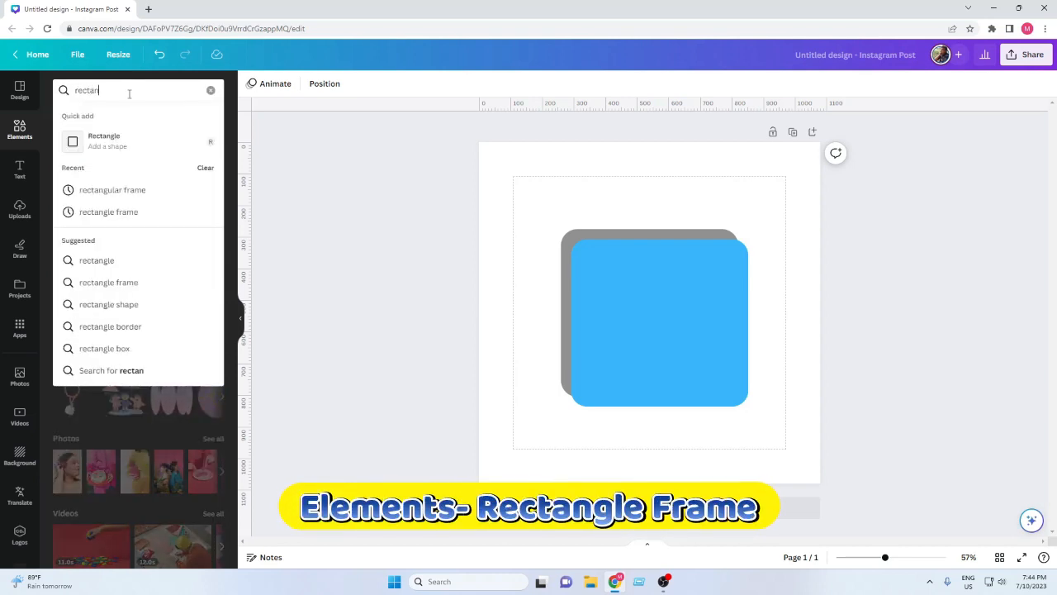
{"action": "type", "text": "gle fr"}
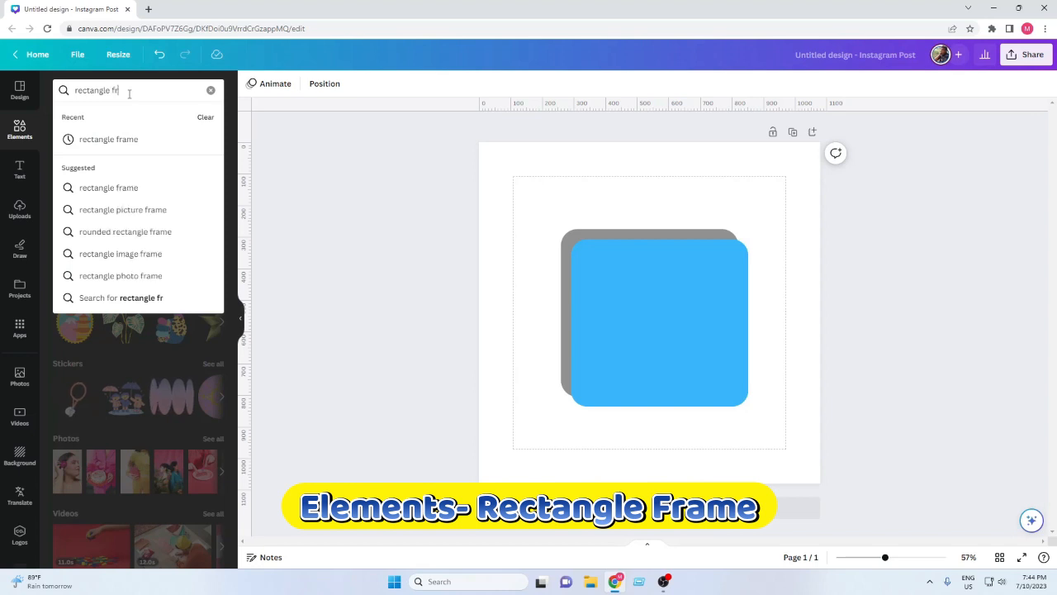
{"action": "type", "text": "ame"}
{"action": "key", "text": "Return"}
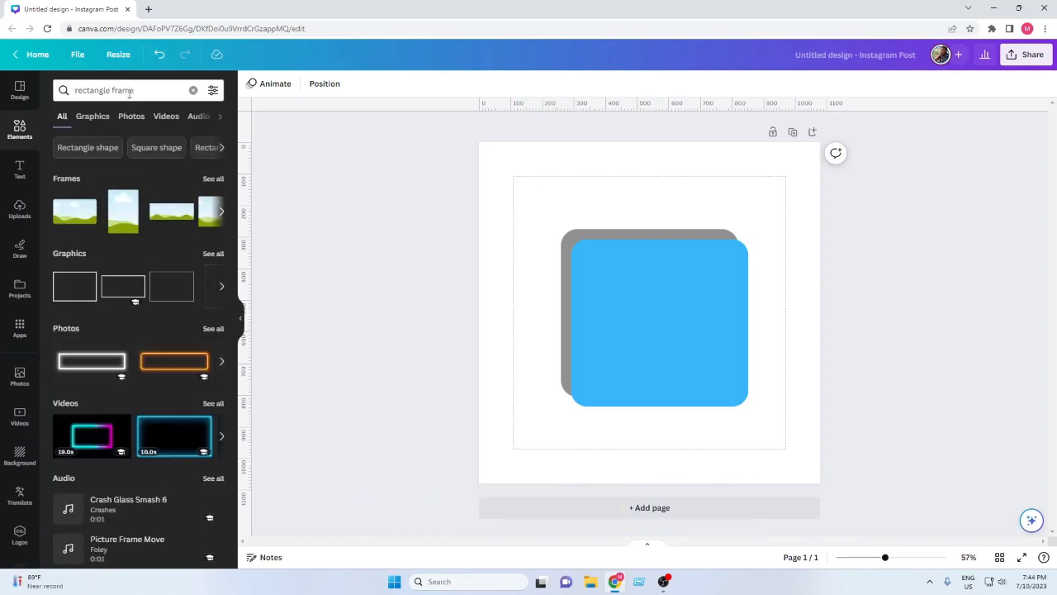
{"action": "left_click", "coordinate": [213, 179]}
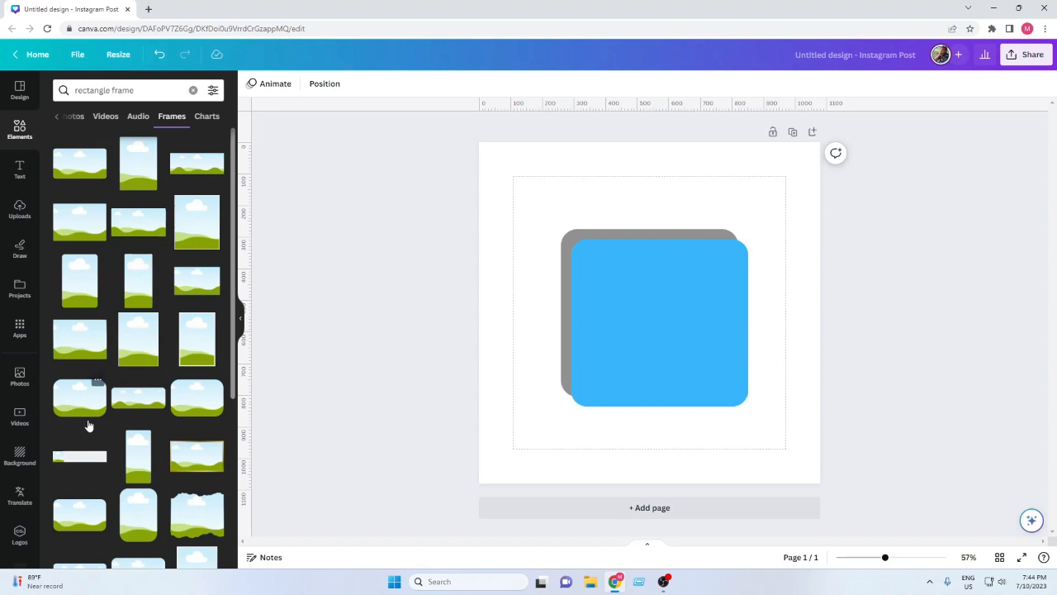
Step: Add a square frame with rounded corners over the blue shape and scale it down to fit inside the shape
{"action": "scroll", "coordinate": [89, 426], "scroll_direction": "down", "scroll_amount": 2}
{"action": "scroll", "coordinate": [92, 424], "scroll_direction": "down", "scroll_amount": 3}
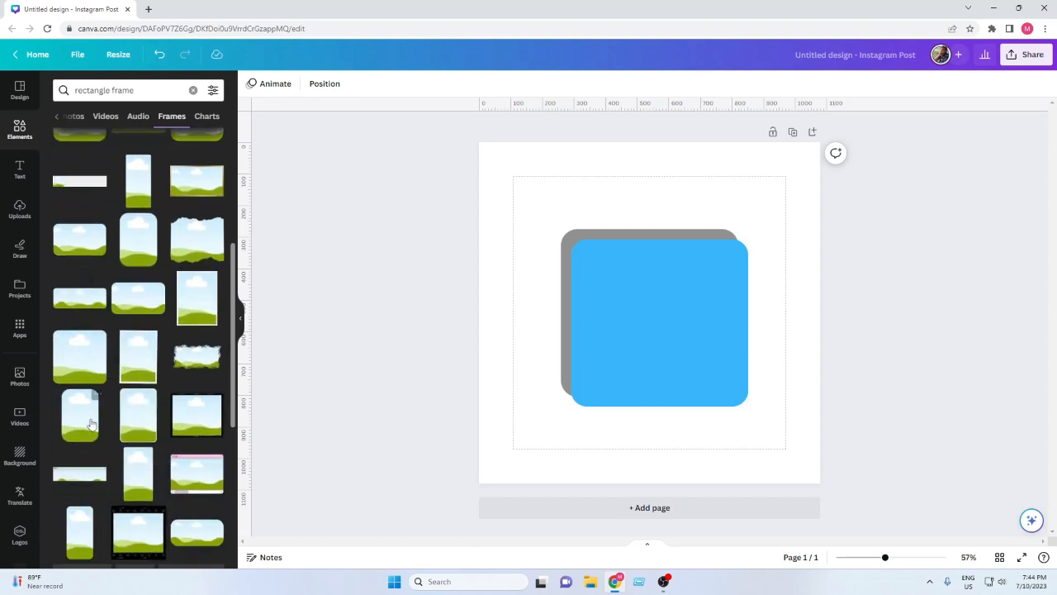
{"action": "scroll", "coordinate": [91, 424], "scroll_direction": "down", "scroll_amount": 2}
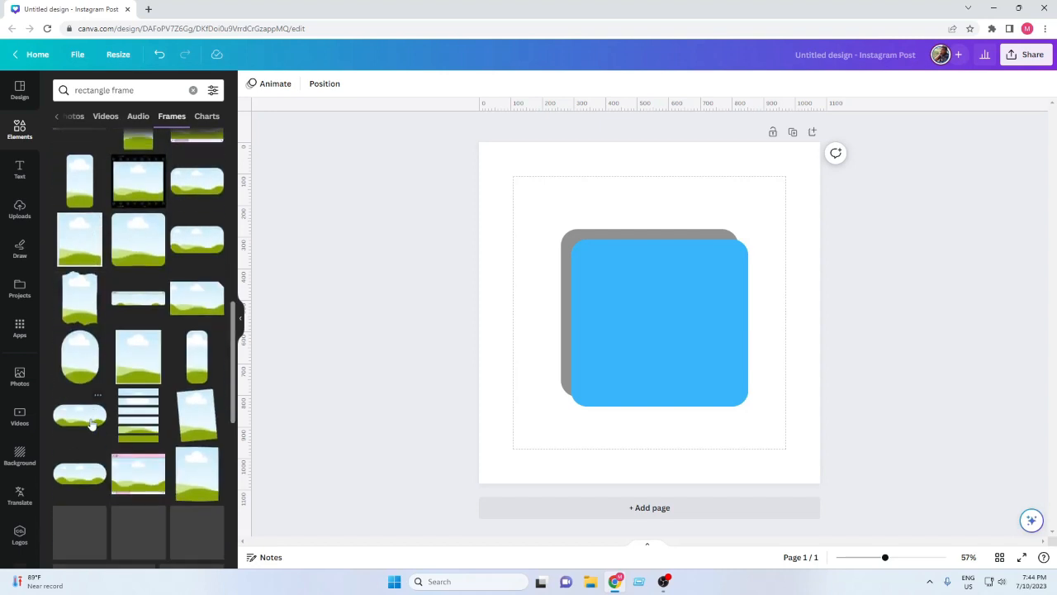
{"action": "scroll", "coordinate": [93, 422], "scroll_direction": "down", "scroll_amount": 3}
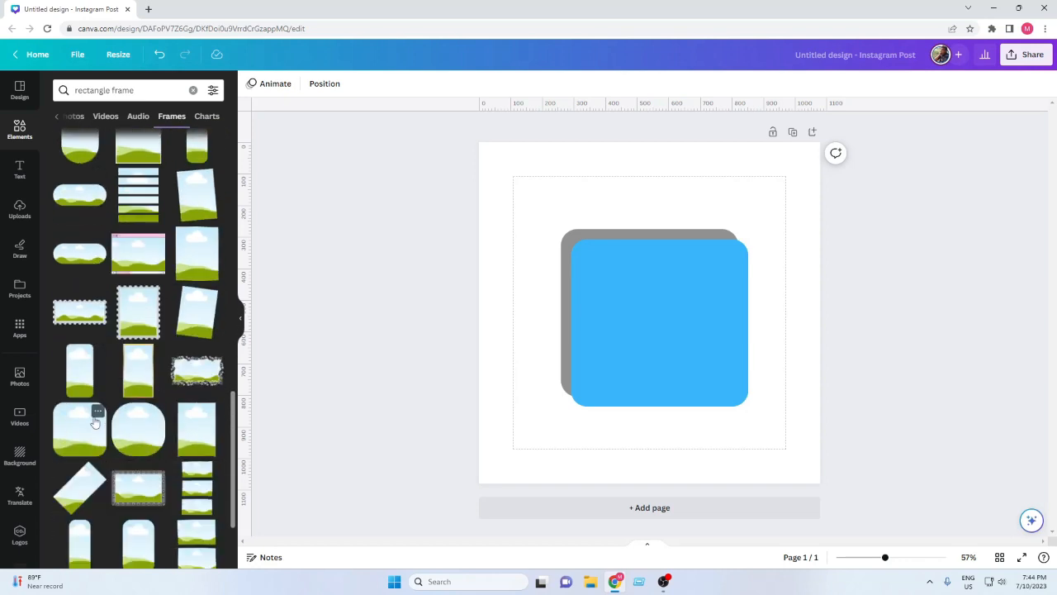
{"action": "left_click_drag", "start_coordinate": [78, 439], "coordinate": [638, 369]}
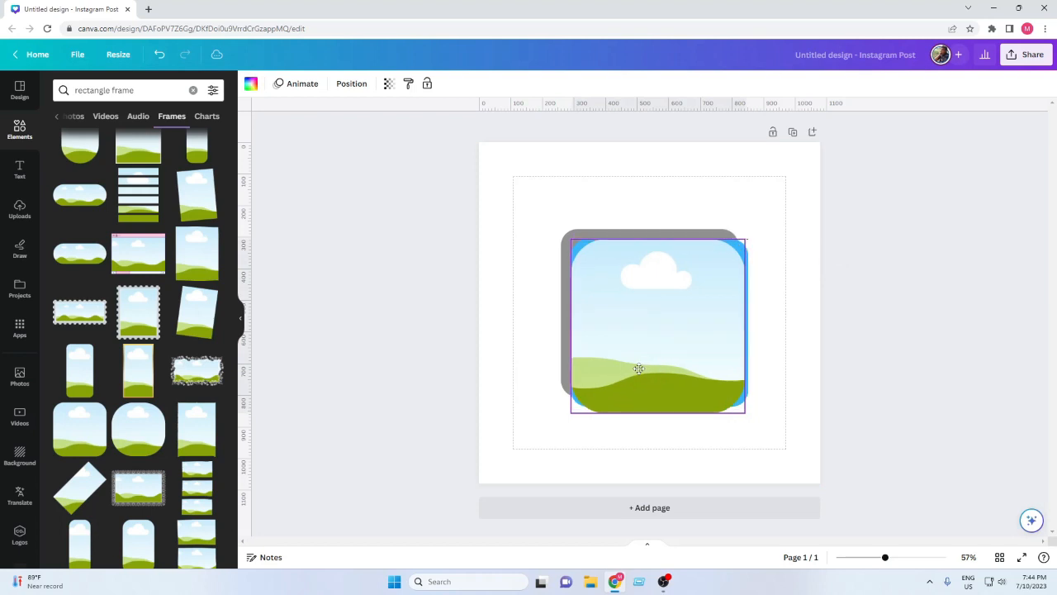
{"action": "left_click_drag", "start_coordinate": [745, 414], "coordinate": [726, 396]}
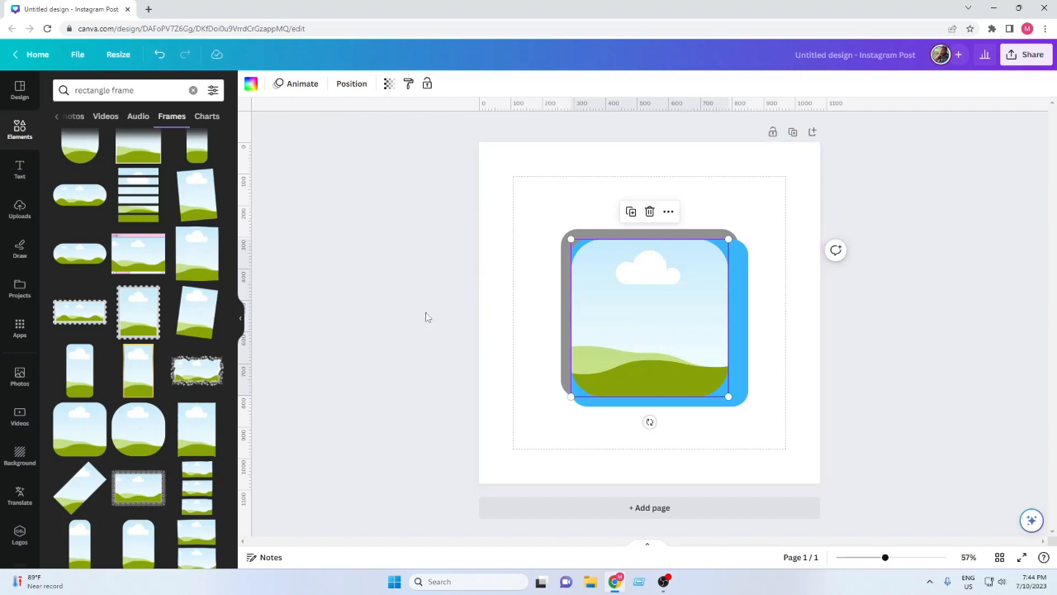
Step: Increase the corner rounding of the blue shape behind the frame
{"action": "left_click", "coordinate": [606, 414]}
{"action": "left_click", "coordinate": [610, 409]}
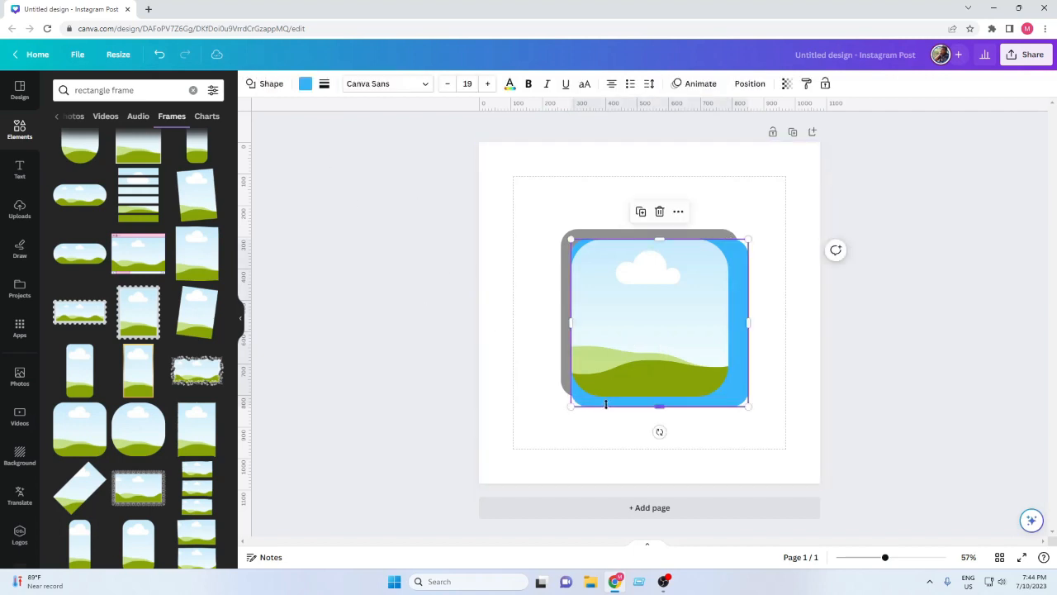
{"action": "left_click", "coordinate": [325, 84]}
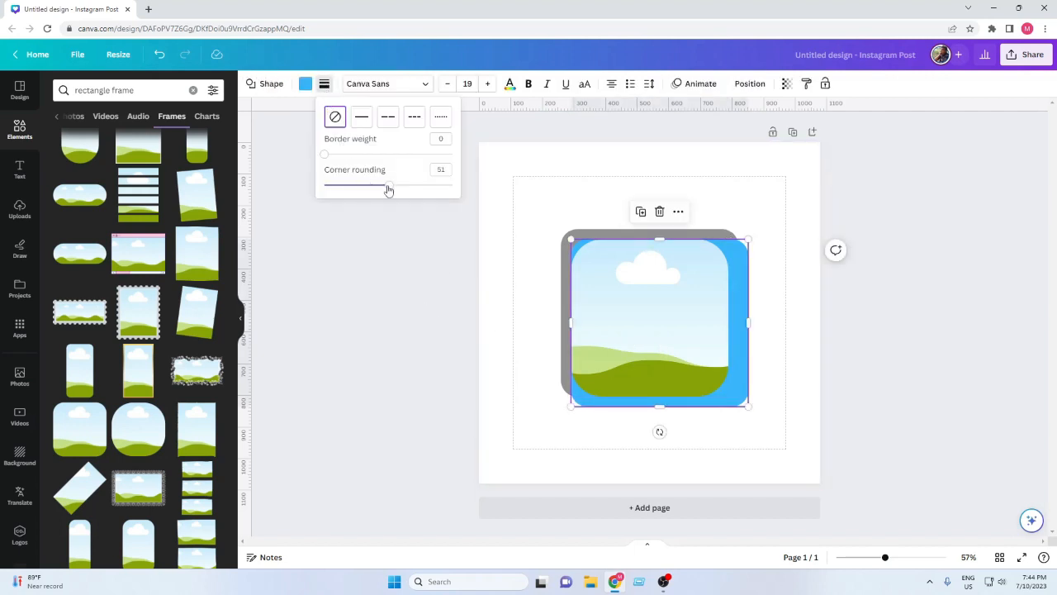
{"action": "left_click_drag", "start_coordinate": [388, 190], "coordinate": [449, 201]}
{"action": "left_click", "coordinate": [341, 369]}
{"action": "left_click", "coordinate": [413, 365]}
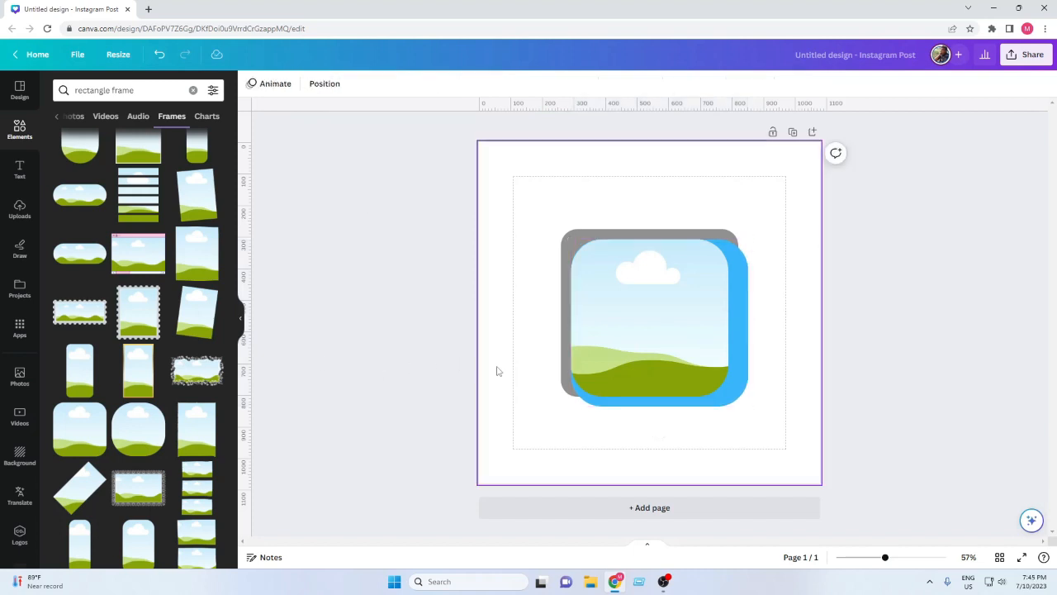
Step: Delete the dark grey rounded shape behind the blue one
{"action": "left_click", "coordinate": [568, 396]}
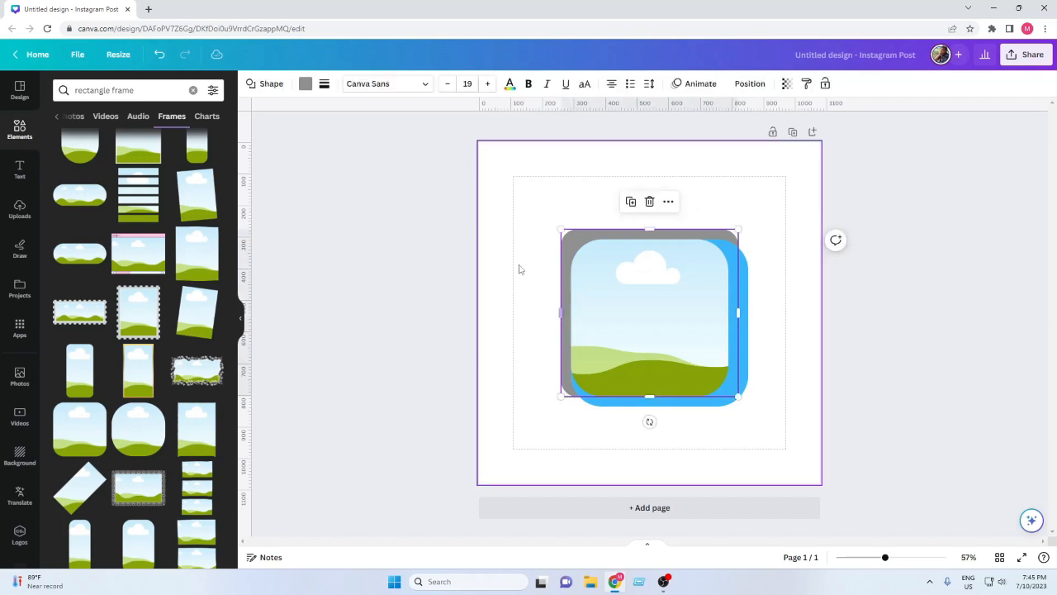
{"action": "left_click", "coordinate": [650, 202]}
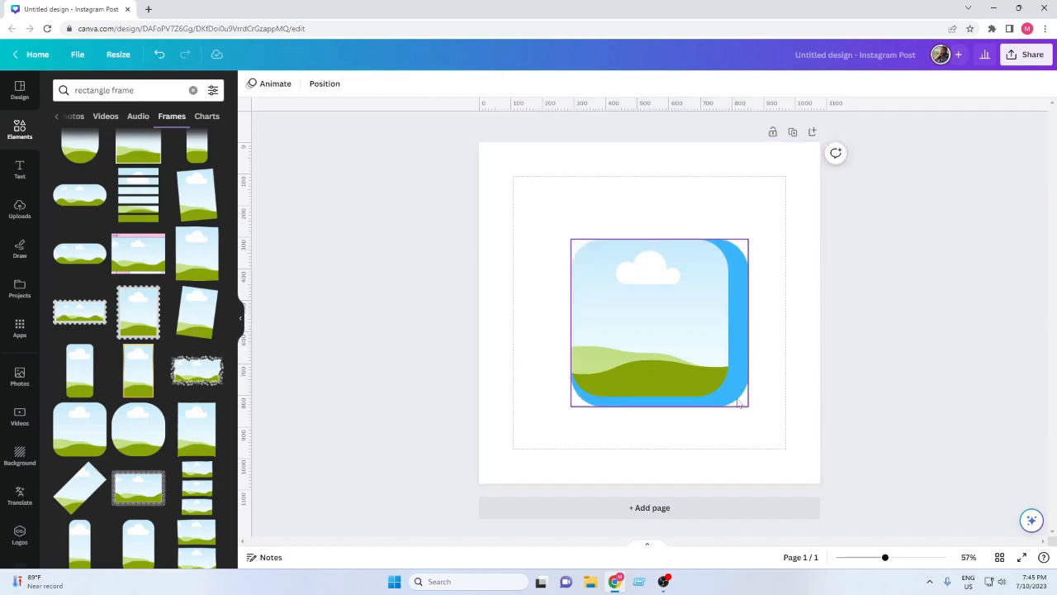
Step: Duplicate the blue rounded shape and enlarge the copy to about 620 px square
{"action": "left_click", "coordinate": [740, 402]}
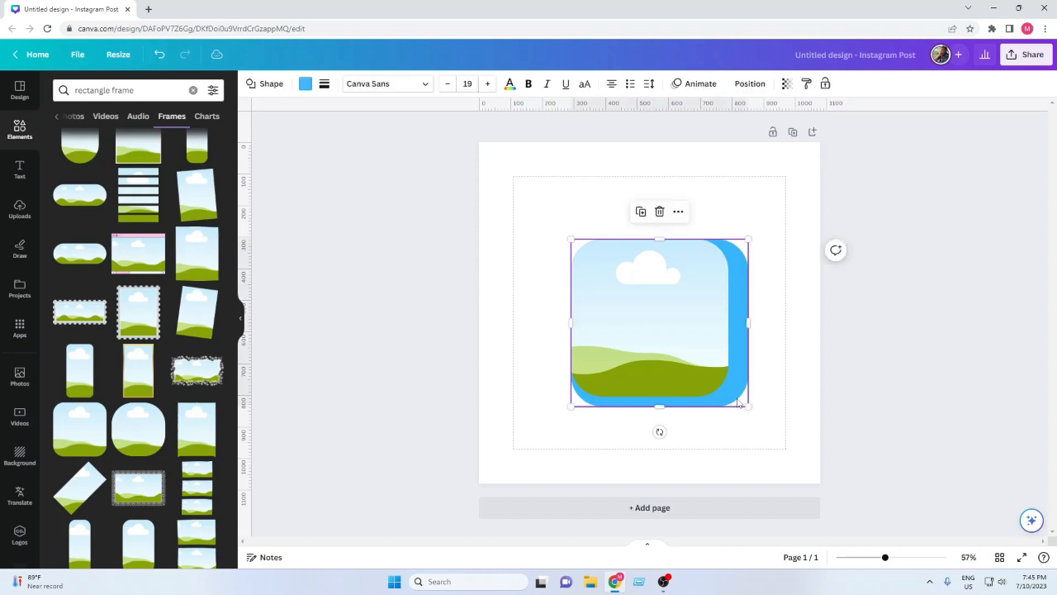
{"action": "left_click", "coordinate": [641, 211]}
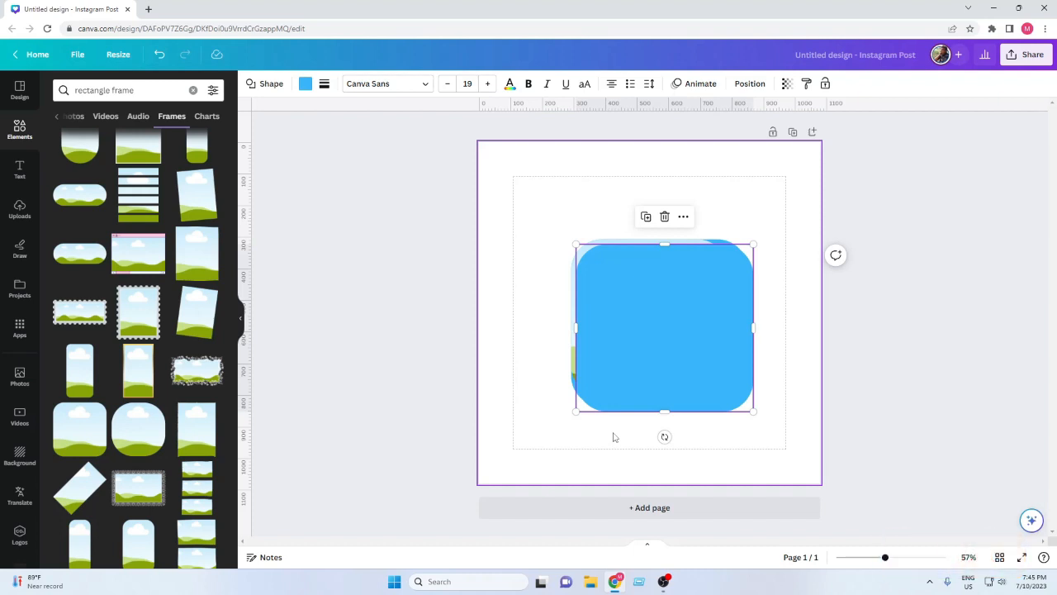
{"action": "left_click_drag", "start_coordinate": [577, 410], "coordinate": [567, 425]}
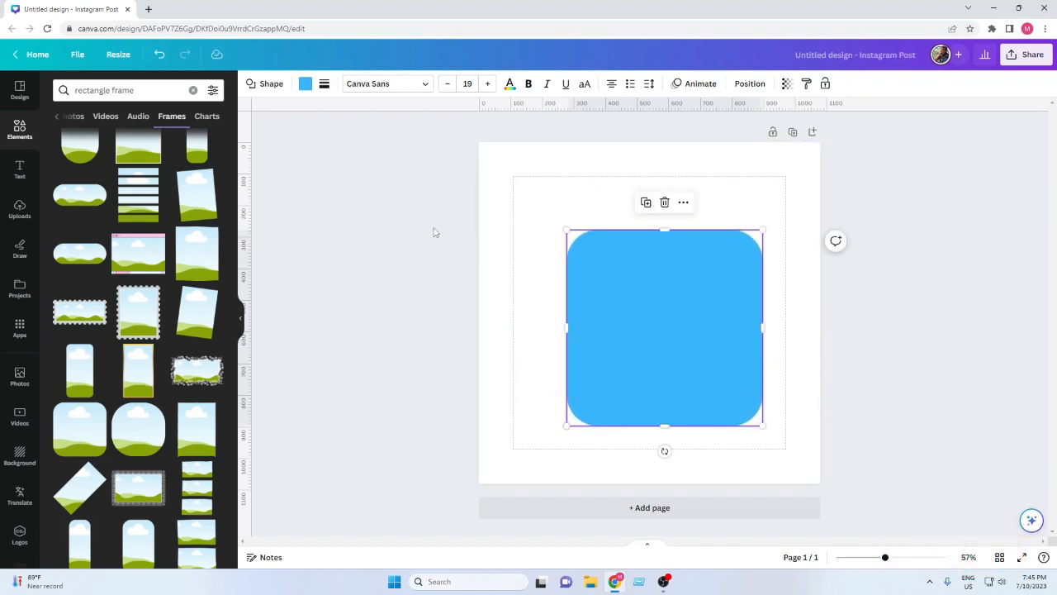
Step: Fill the enlarged copy with light grey and centre it around the picture frame
{"action": "left_click", "coordinate": [302, 87]}
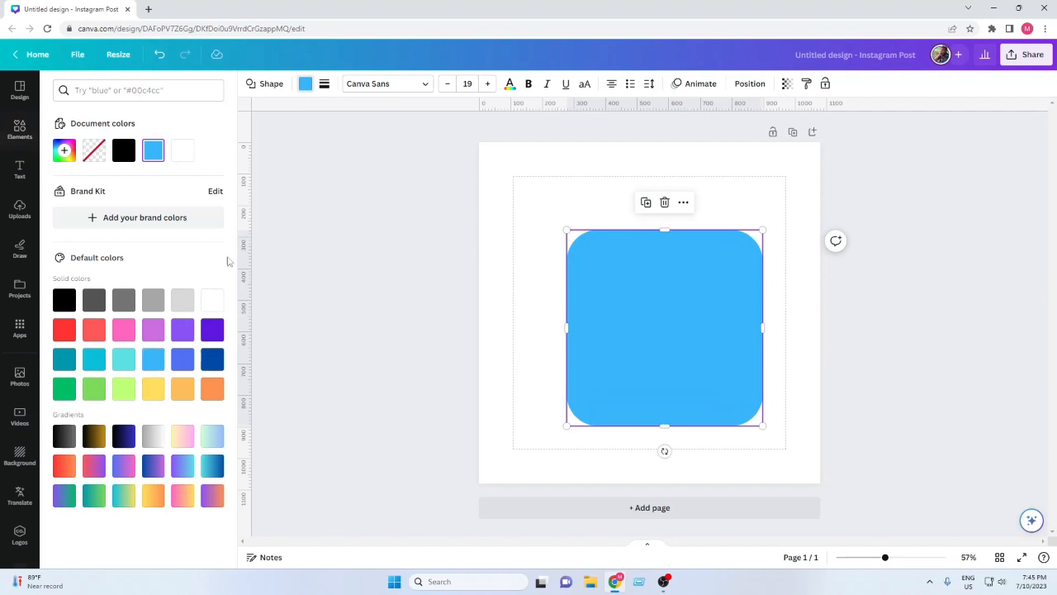
{"action": "left_click", "coordinate": [183, 300]}
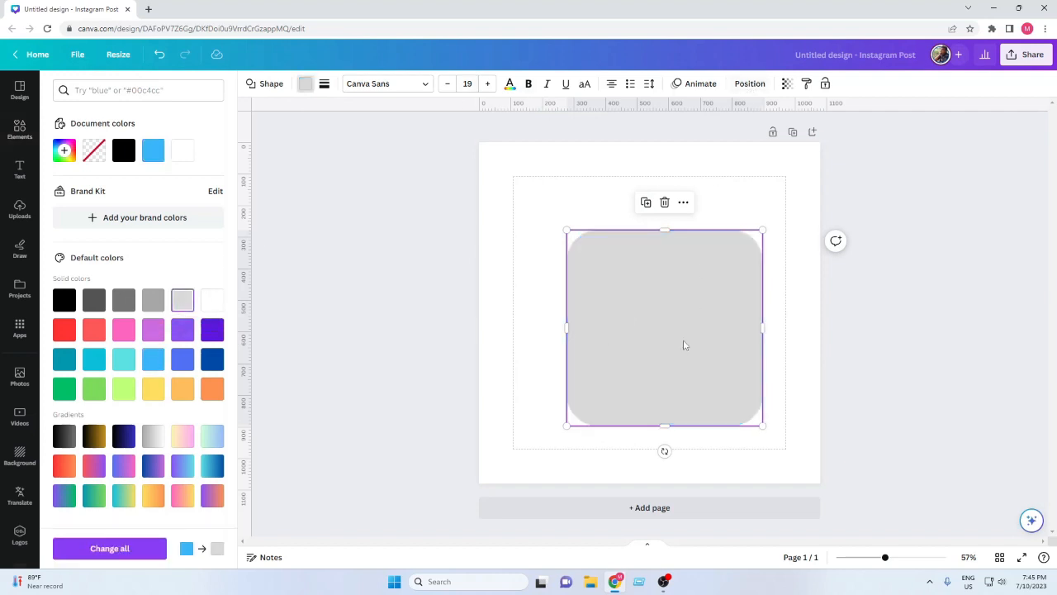
{"action": "left_click_drag", "start_coordinate": [683, 345], "coordinate": [650, 324]}
Step: Send the light grey square backward until it lies behind both the frame and the blue shape
{"action": "left_click", "coordinate": [748, 86]}
{"action": "left_click", "coordinate": [180, 113]}
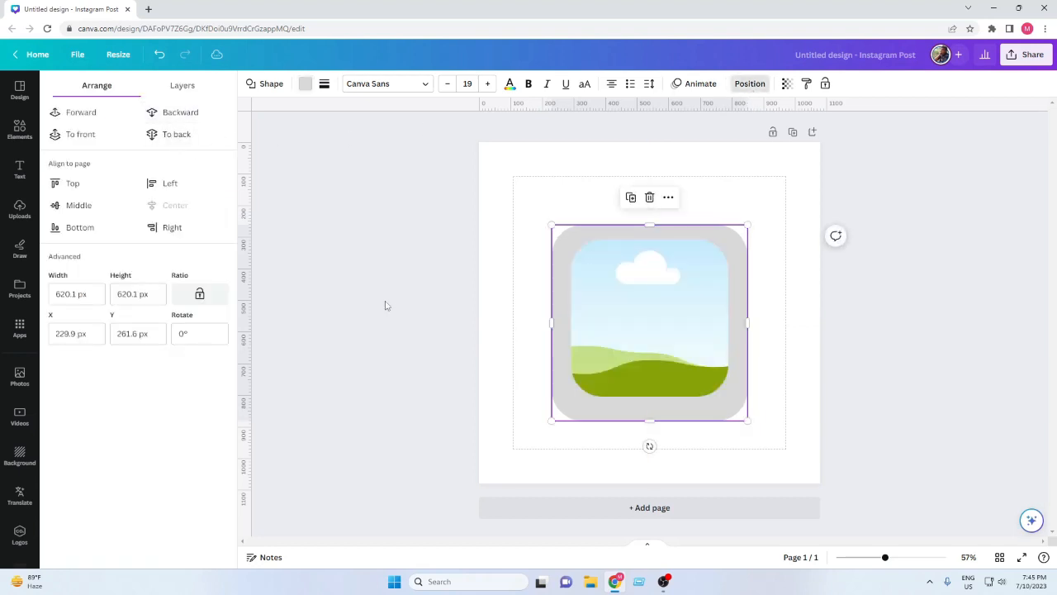
{"action": "left_click", "coordinate": [385, 305]}
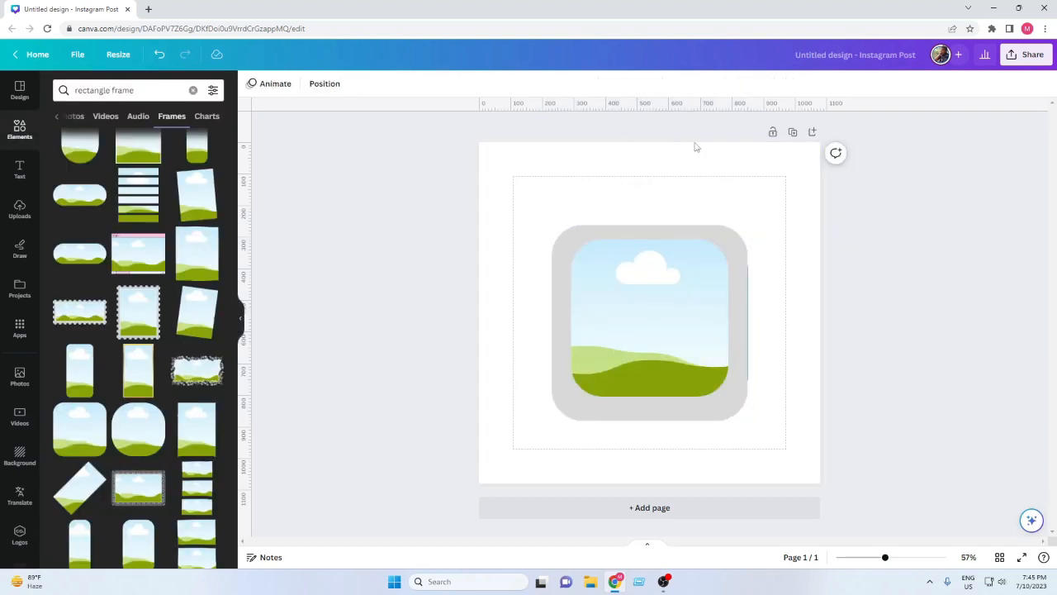
{"action": "left_click", "coordinate": [559, 245]}
{"action": "left_click", "coordinate": [758, 86]}
{"action": "left_click", "coordinate": [186, 112]}
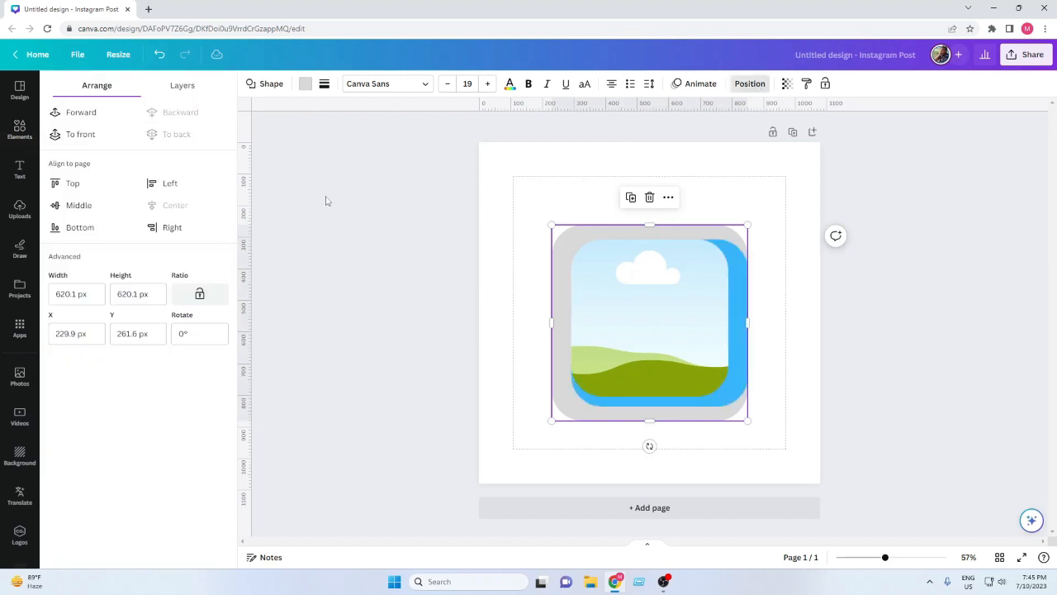
{"action": "left_click", "coordinate": [408, 284]}
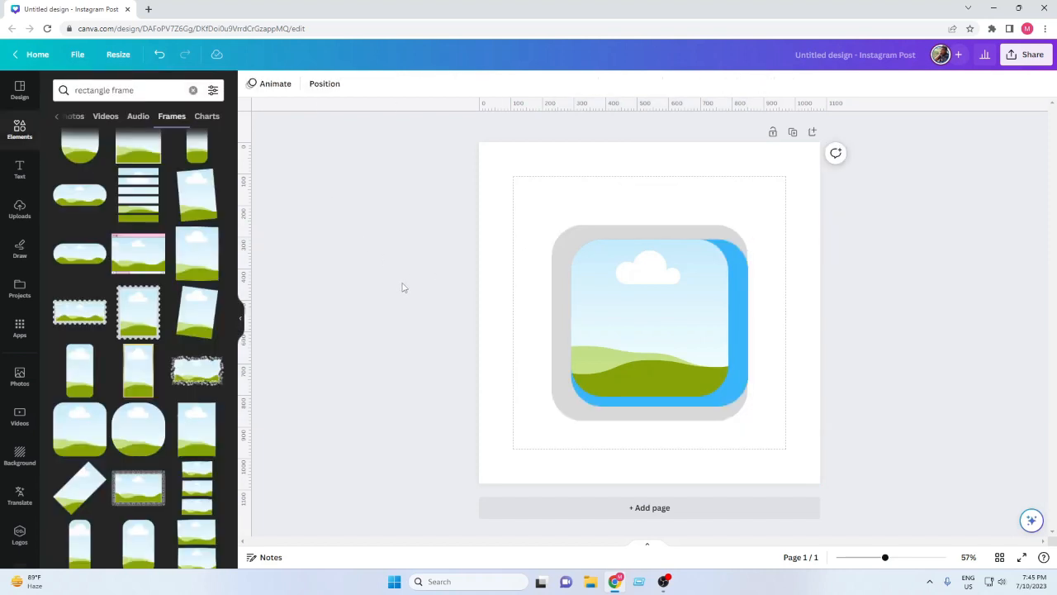
Step: Duplicate the light grey square and fill the copy with the document's blue
{"action": "left_click", "coordinate": [572, 417]}
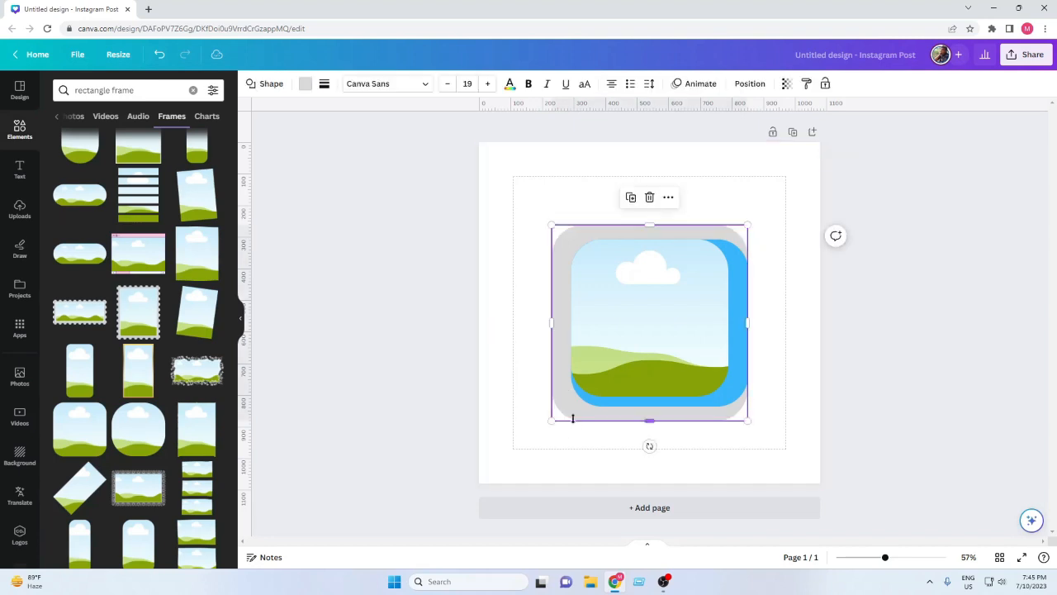
{"action": "left_click", "coordinate": [630, 196]}
{"action": "left_click_drag", "start_coordinate": [640, 301], "coordinate": [648, 334]}
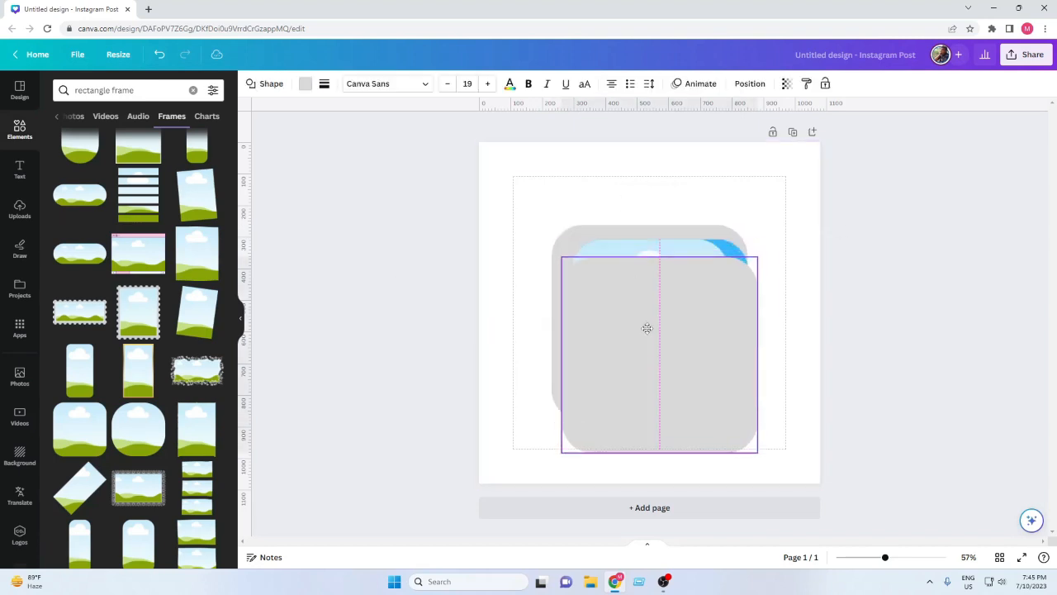
{"action": "left_click", "coordinate": [305, 83]}
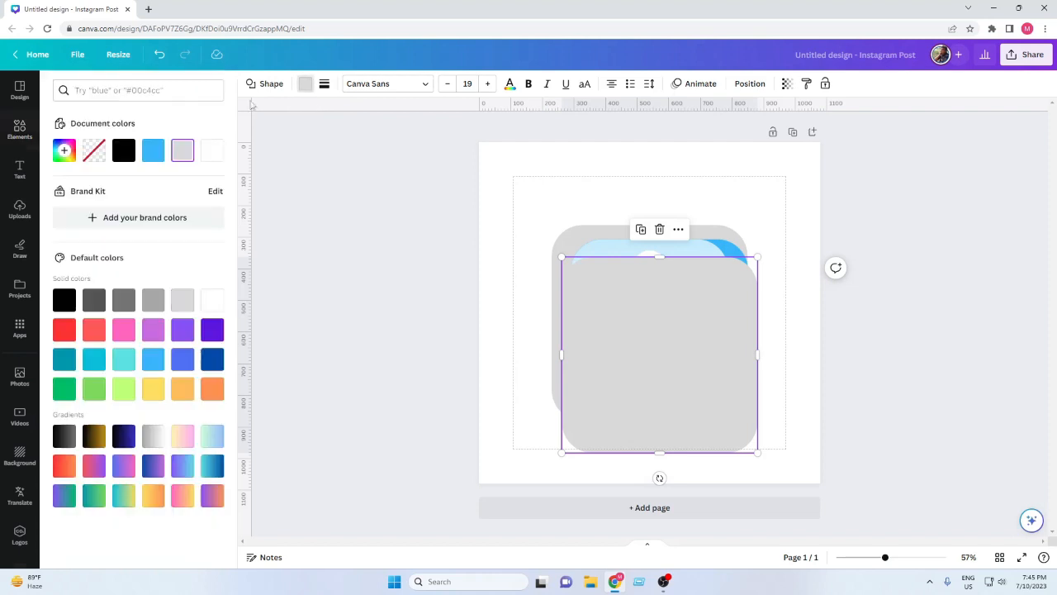
{"action": "left_click", "coordinate": [154, 150]}
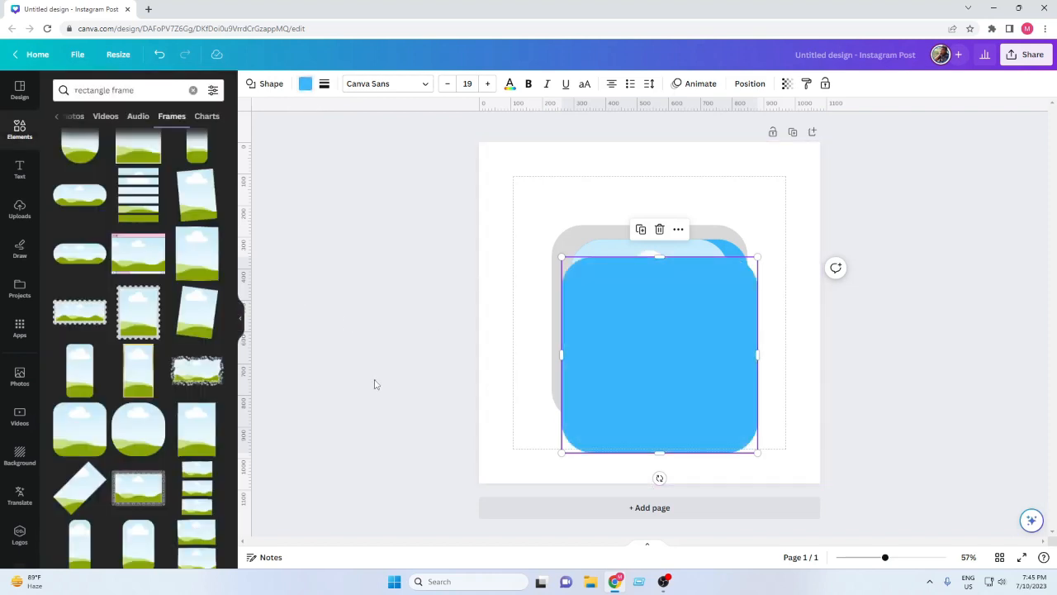
Step: Move the new blue square to the page's upper-left corner, slightly past the edges at about X -19 px, Y -38 px
{"action": "left_click_drag", "start_coordinate": [618, 361], "coordinate": [559, 273]}
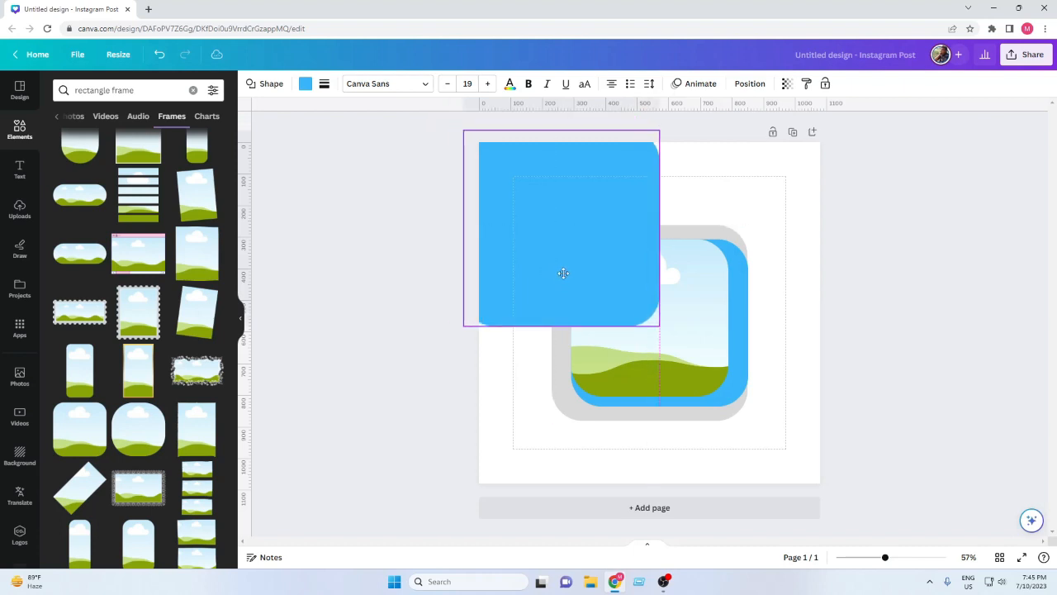
{"action": "left_click_drag", "start_coordinate": [563, 272], "coordinate": [563, 272]}
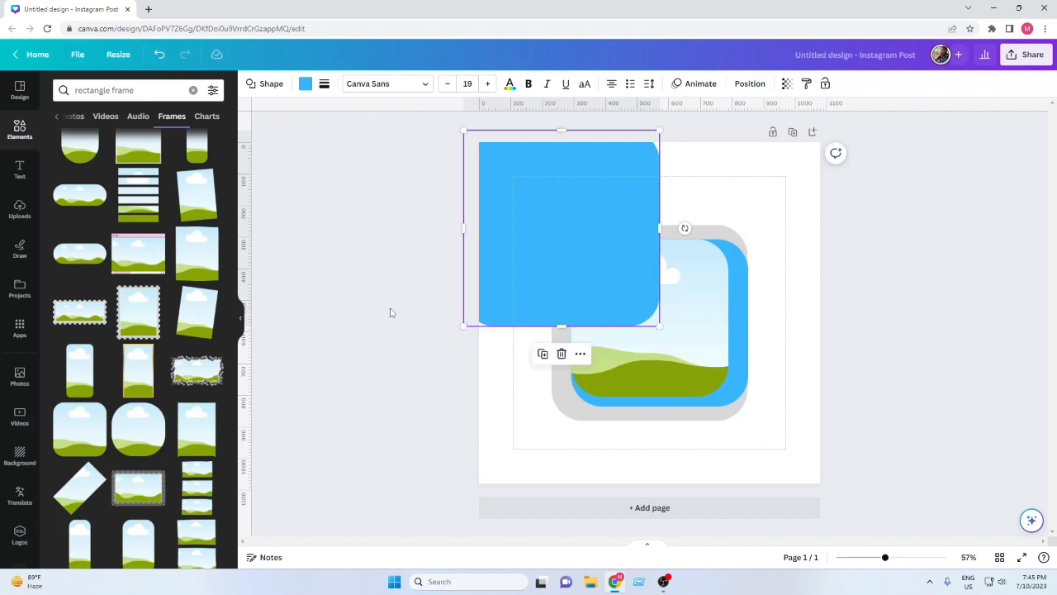
{"action": "left_click", "coordinate": [392, 309]}
{"action": "left_click", "coordinate": [543, 269]}
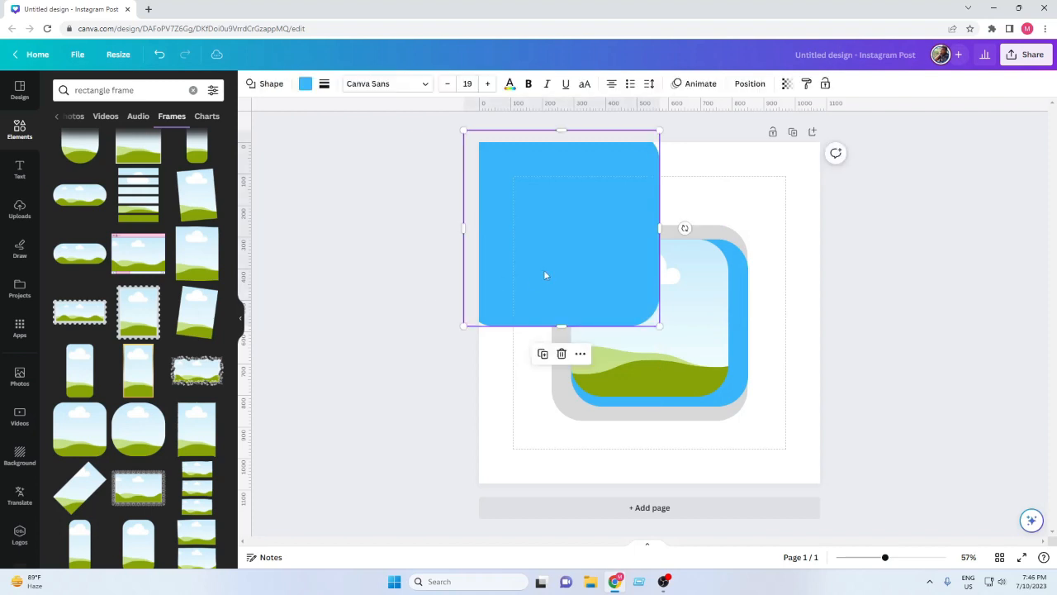
{"action": "left_click", "coordinate": [337, 403]}
{"action": "left_click_drag", "start_coordinate": [496, 287], "coordinate": [504, 288]}
{"action": "left_click", "coordinate": [378, 327]}
{"action": "left_click", "coordinate": [498, 273]}
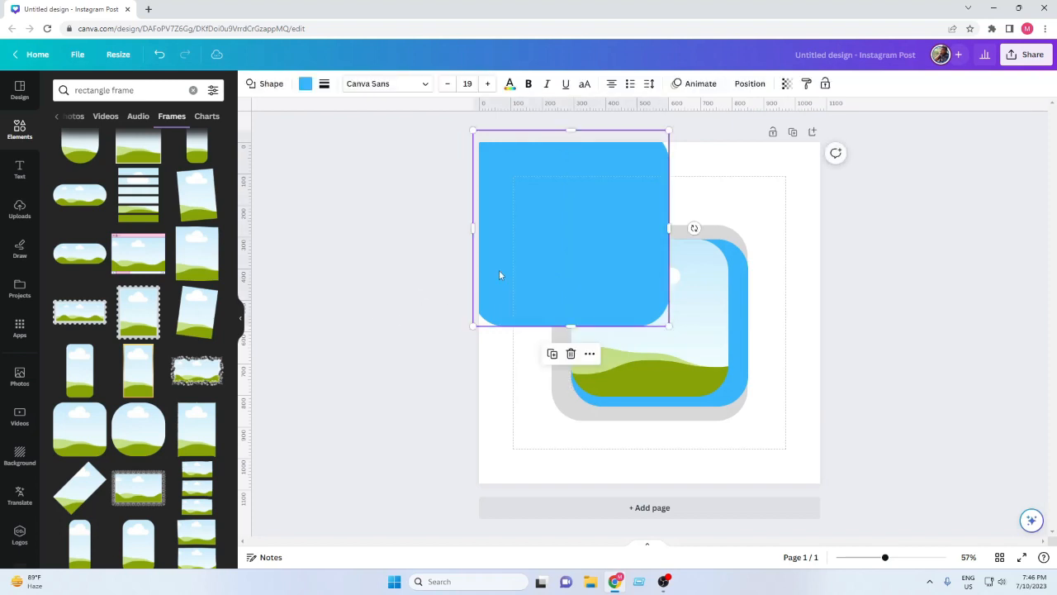
Step: Send the corner blue square backward until it lies behind the light grey square and the frame
{"action": "left_click", "coordinate": [751, 86]}
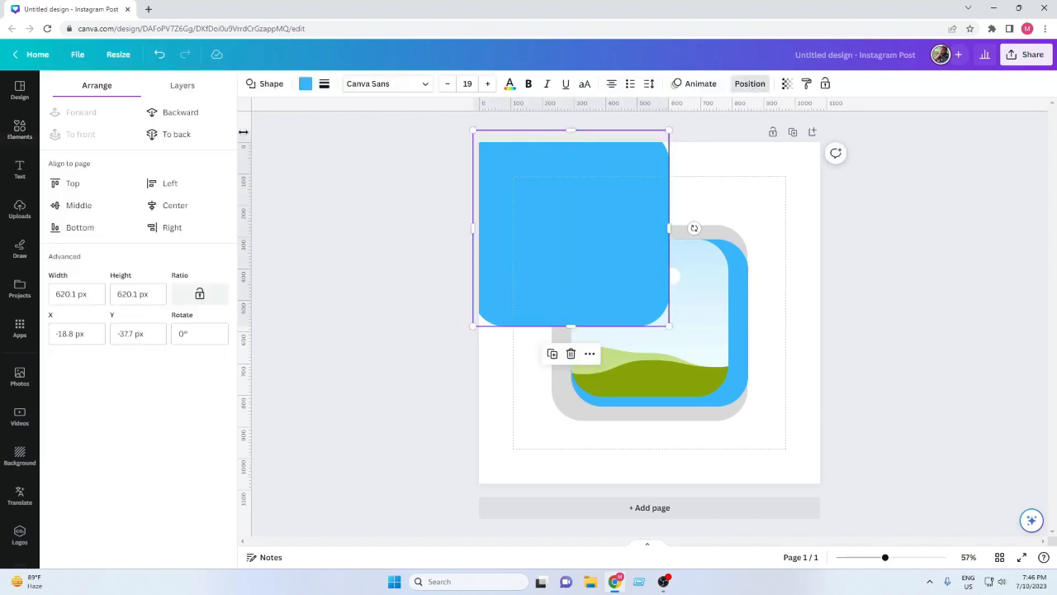
{"action": "left_click", "coordinate": [203, 119]}
{"action": "left_click", "coordinate": [202, 116]}
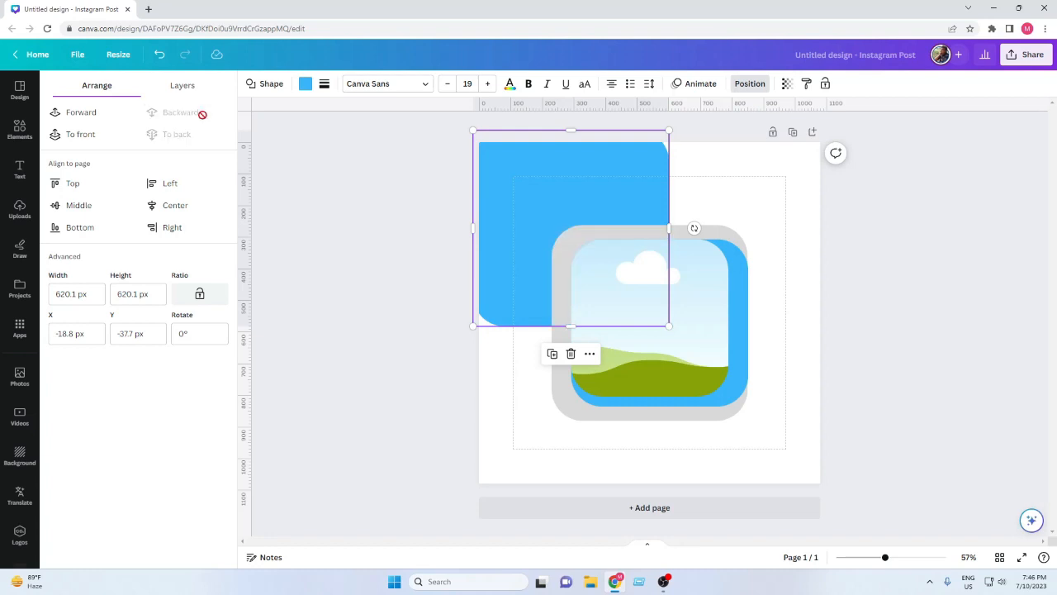
{"action": "left_click", "coordinate": [372, 242]}
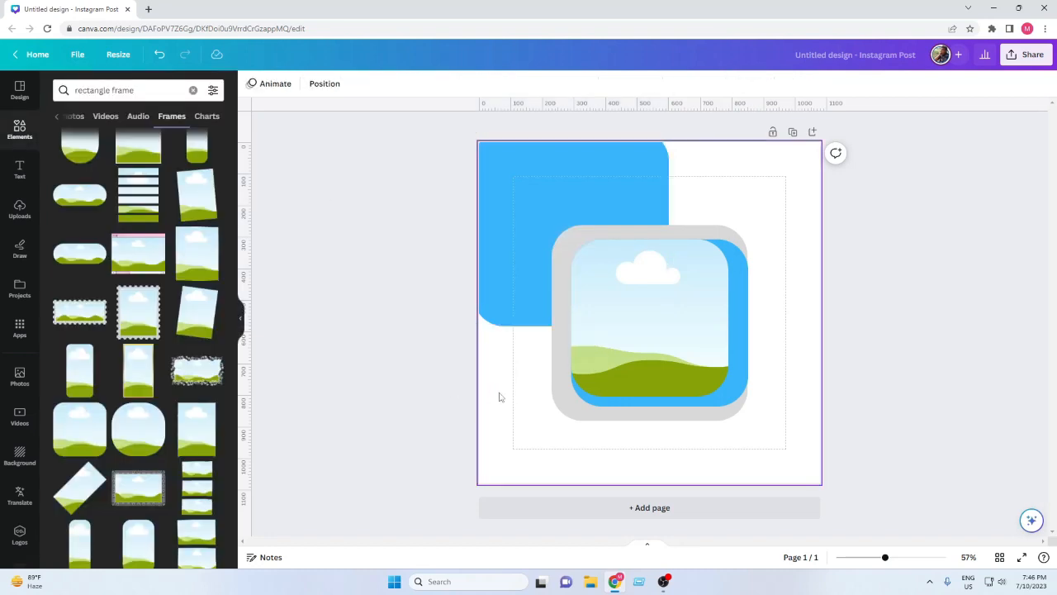
Step: Fill the light grey rounded square behind the frame with white
{"action": "left_click", "coordinate": [556, 403]}
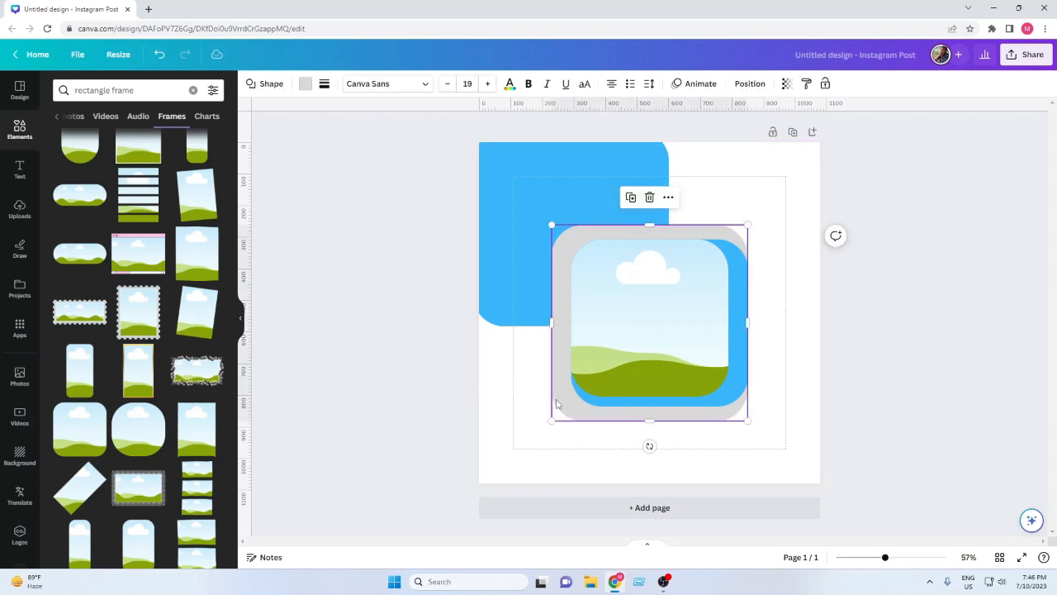
{"action": "left_click", "coordinate": [305, 83]}
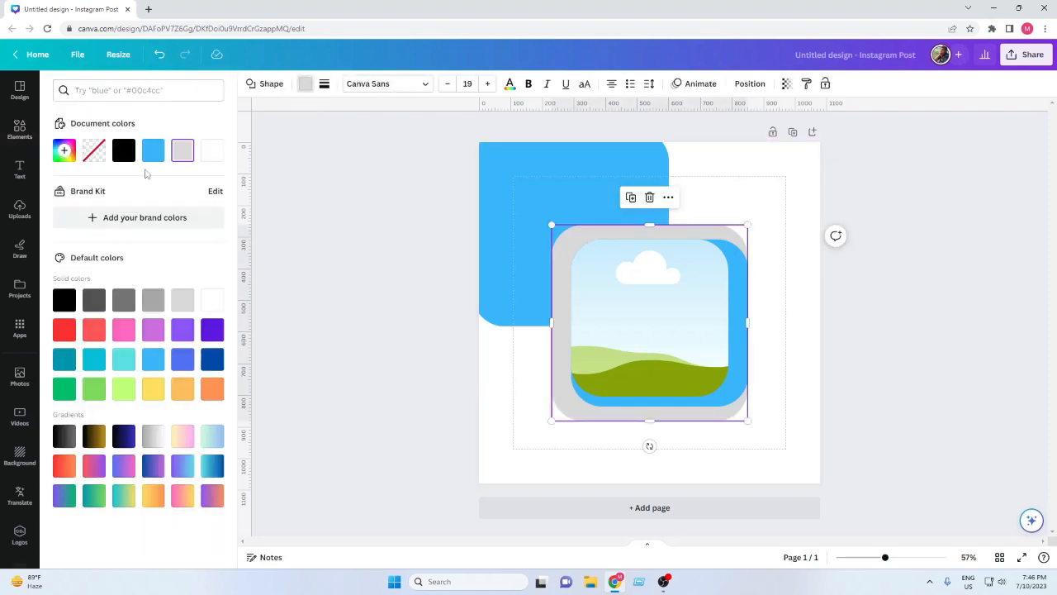
{"action": "left_click", "coordinate": [213, 150]}
{"action": "left_click", "coordinate": [388, 399]}
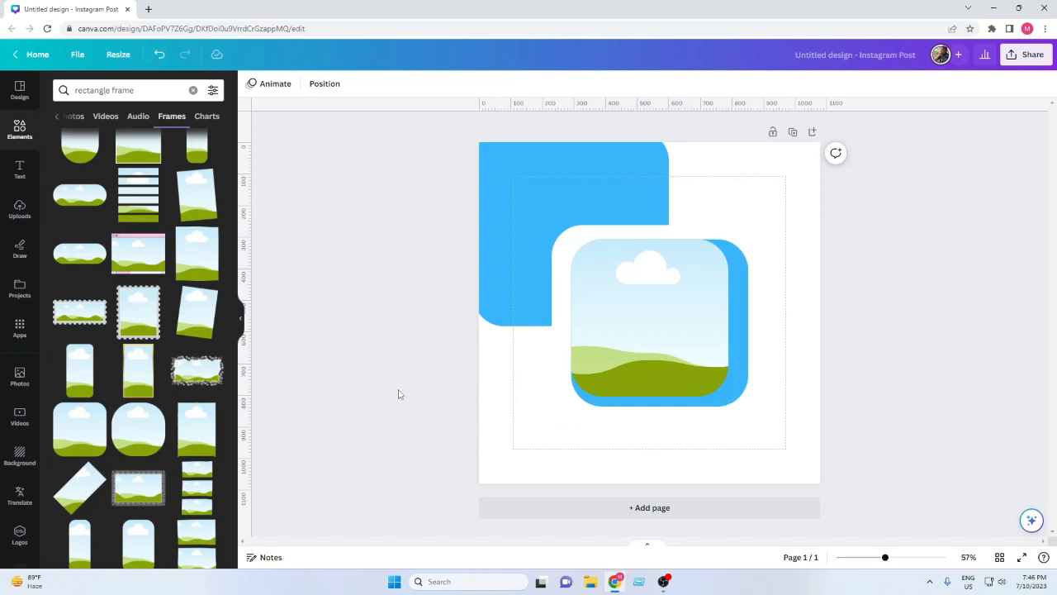
Step: Nudge the white rounded square behind the frame slightly upward
{"action": "left_click", "coordinate": [557, 301]}
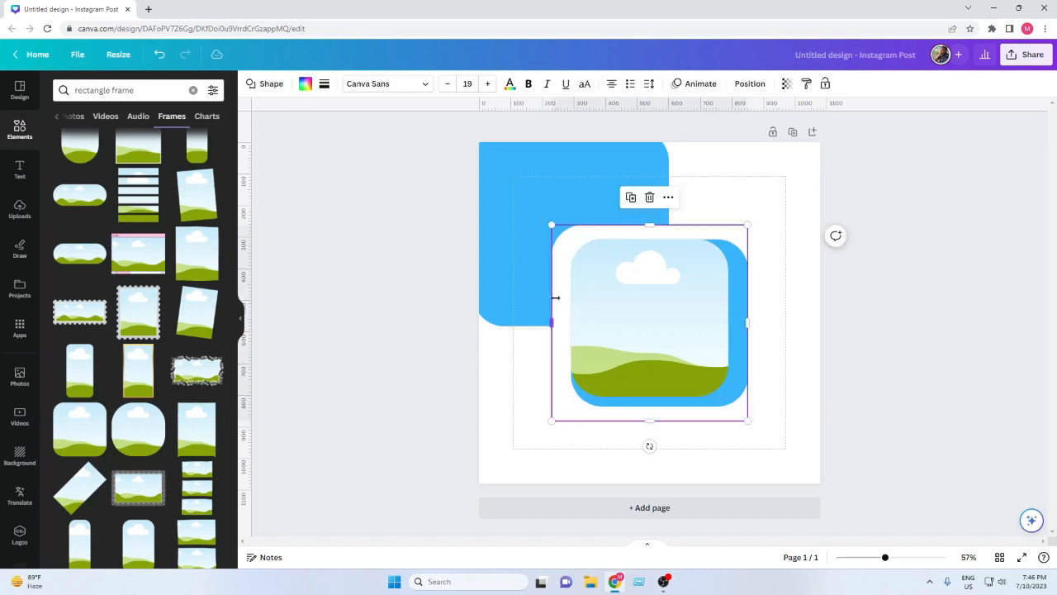
{"action": "left_click_drag", "start_coordinate": [555, 298], "coordinate": [555, 298]}
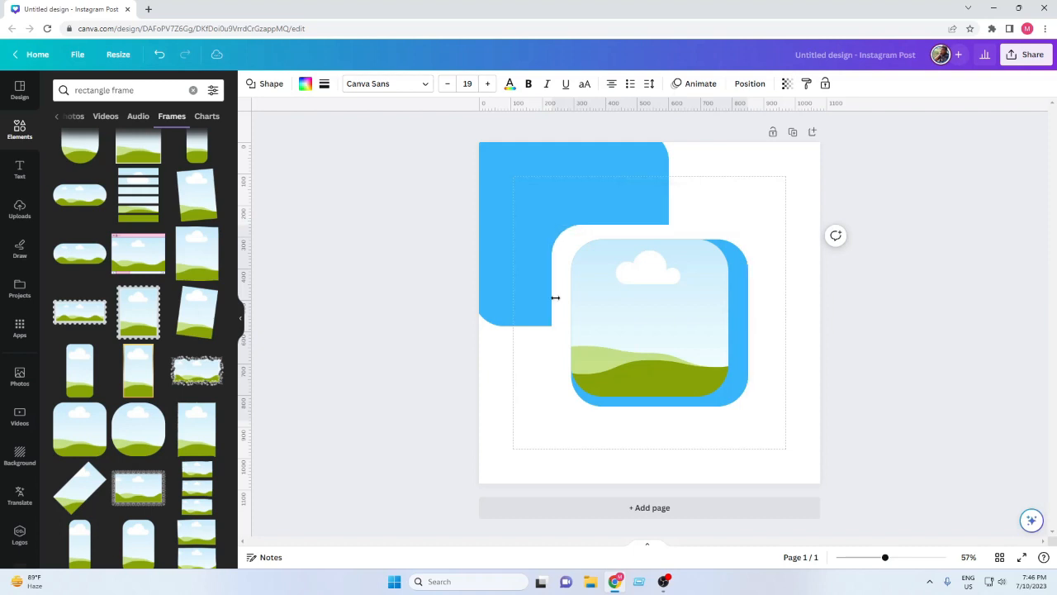
{"action": "left_click", "coordinate": [330, 376]}
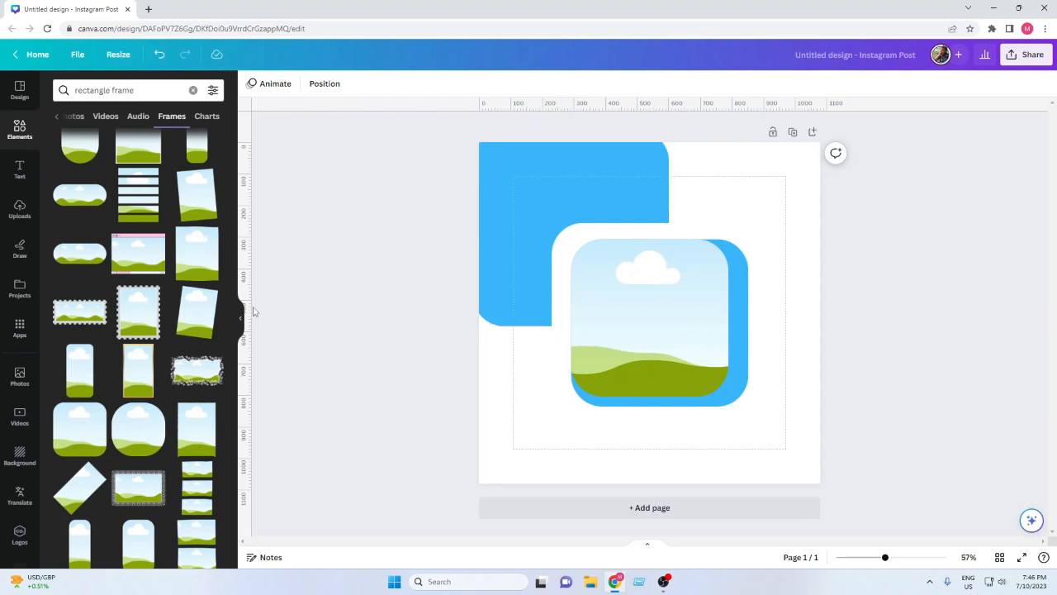
Step: Add a vertical guide at the page centre and a horizontal guide at the corner square's lower edge, and shift all shapes slightly up and left
{"action": "left_click_drag", "start_coordinate": [249, 307], "coordinate": [650, 353]}
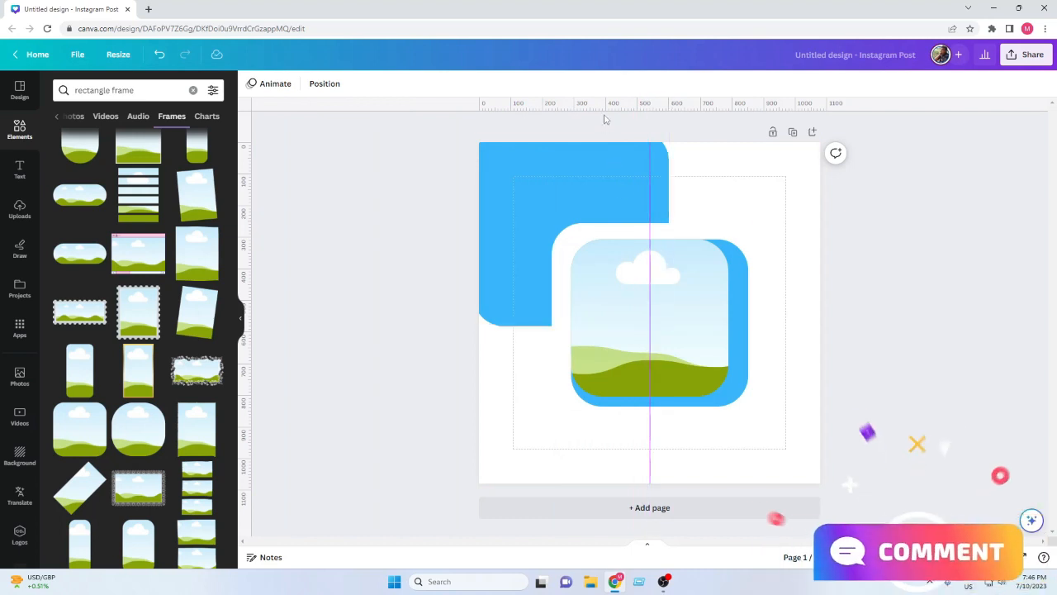
{"action": "left_click_drag", "start_coordinate": [603, 110], "coordinate": [554, 326]}
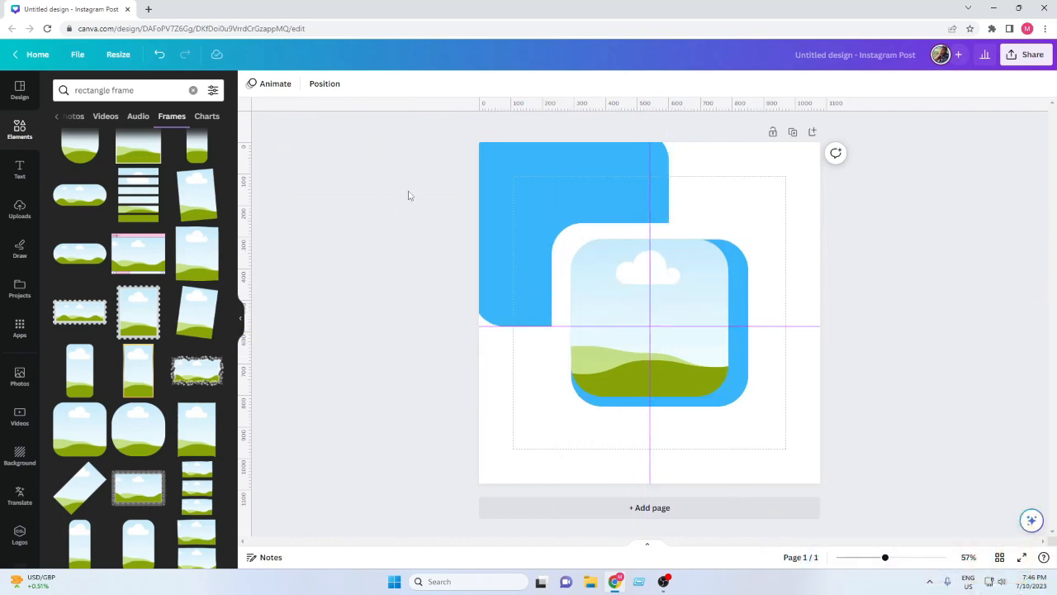
{"action": "left_click_drag", "start_coordinate": [381, 166], "coordinate": [847, 289]}
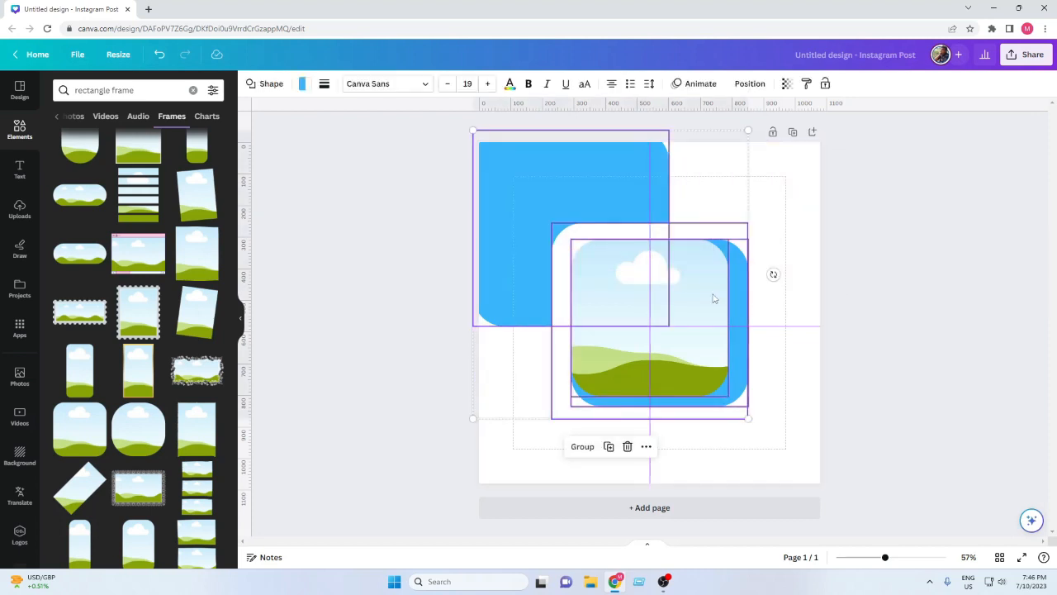
{"action": "mouse_move", "coordinate": [713, 300]}
{"action": "left_mouse_down"}
{"action": "mouse_move", "coordinate": [703, 291]}
{"action": "mouse_move", "coordinate": [741, 288]}
{"action": "mouse_move", "coordinate": [689, 290]}
{"action": "mouse_move", "coordinate": [706, 292]}
{"action": "left_mouse_up"}
{"action": "left_click", "coordinate": [357, 358]}
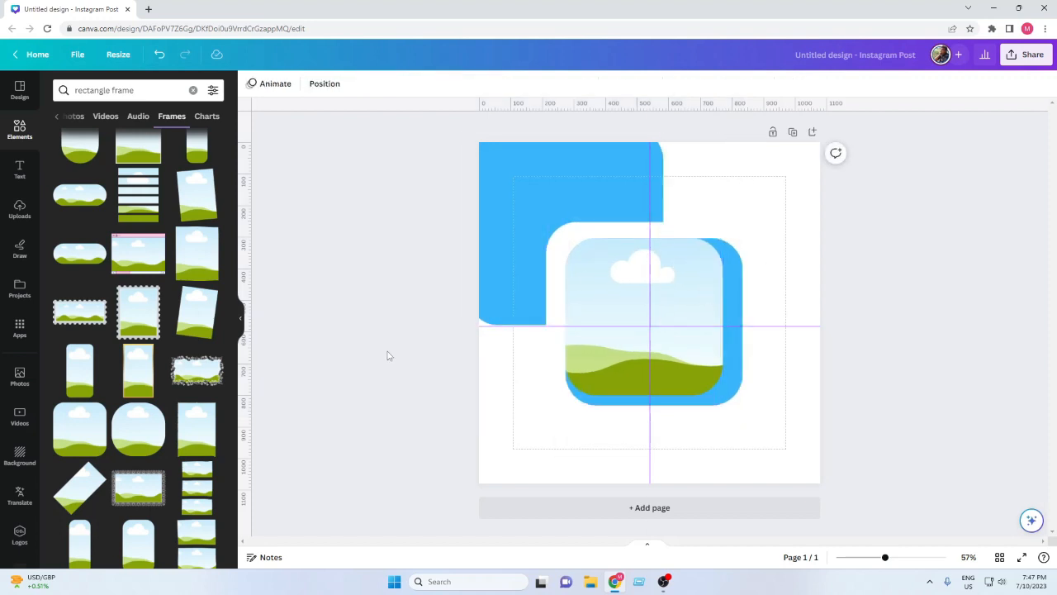
Step: Insert a blue upright hexagon from the basic shapes and place it in the page's lower-left area
{"action": "left_click", "coordinate": [24, 133]}
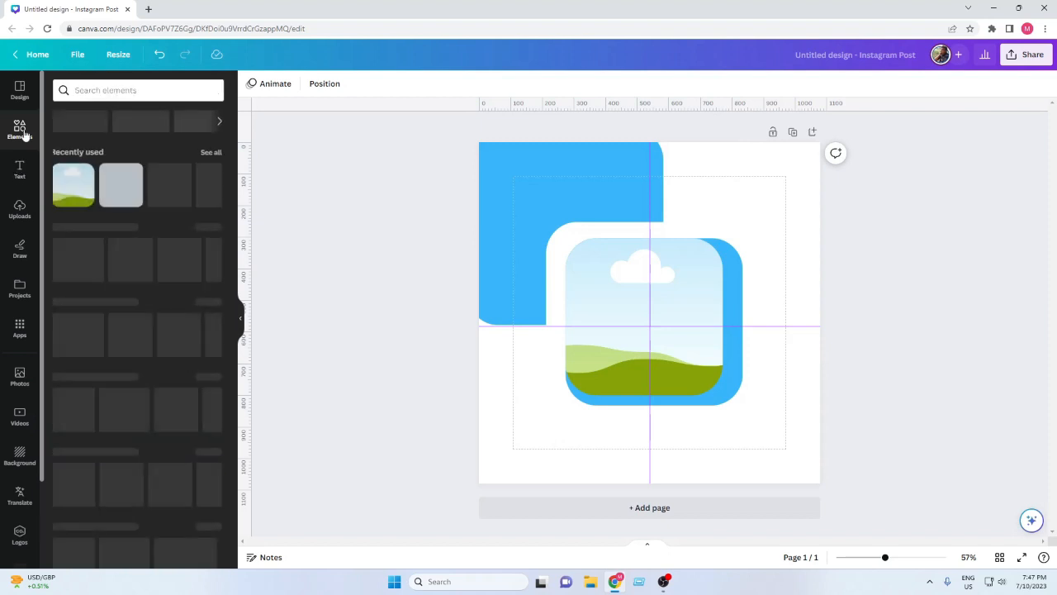
{"action": "left_click", "coordinate": [213, 228]}
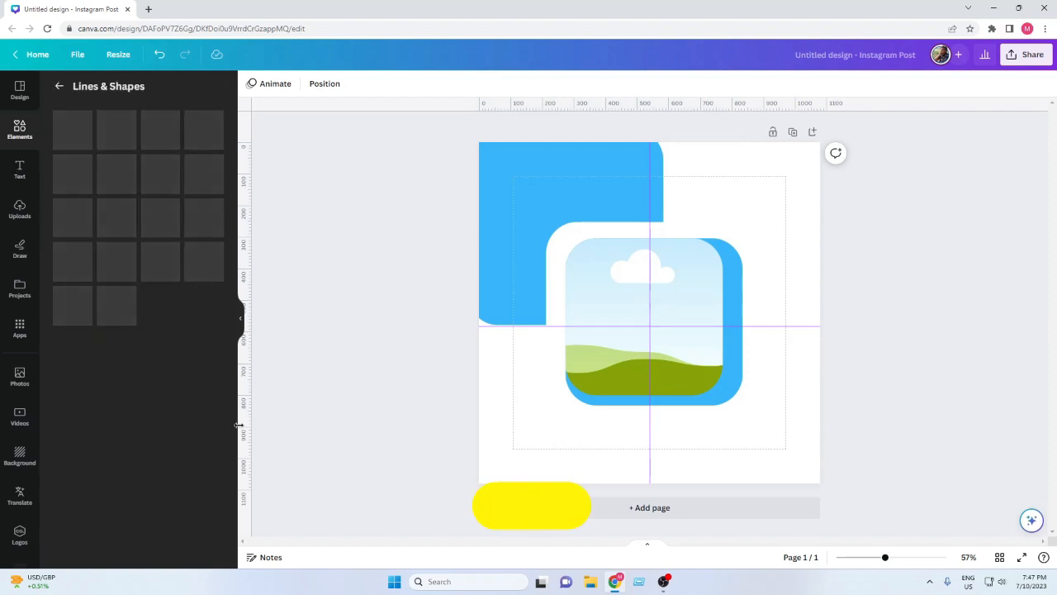
{"action": "left_click", "coordinate": [198, 400]}
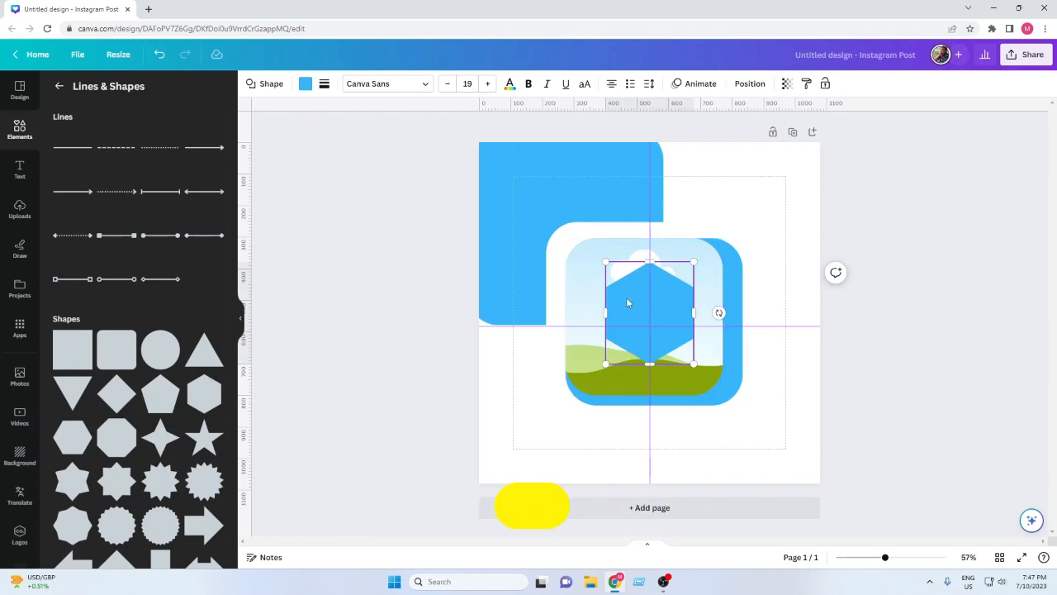
{"action": "left_click_drag", "start_coordinate": [627, 303], "coordinate": [540, 418]}
{"action": "left_click", "coordinate": [491, 380]}
Step: Duplicate the blue hexagon and fill the copy with white
{"action": "left_click", "coordinate": [531, 418]}
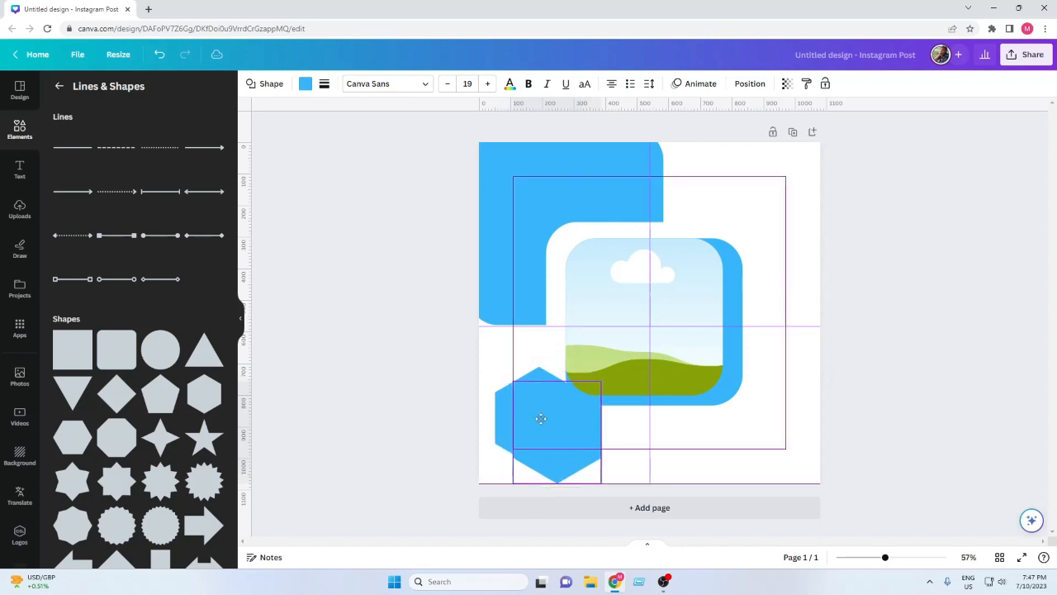
{"action": "left_click", "coordinate": [306, 85]}
{"action": "left_click", "coordinate": [183, 151]}
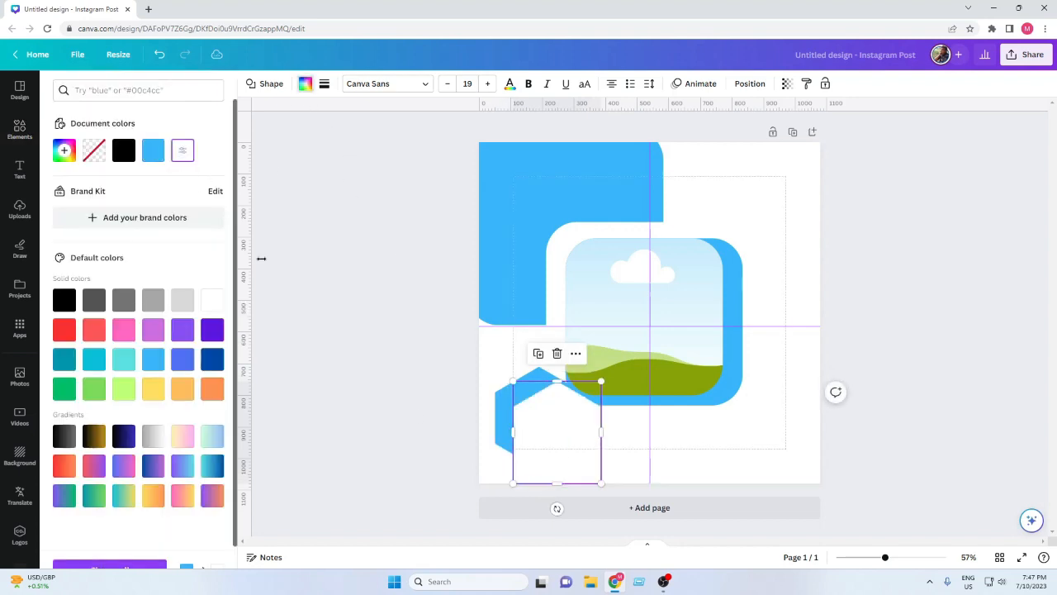
Step: Scale down the white hexagon and centre it inside the blue one, leaving an even blue border
{"action": "left_click_drag", "start_coordinate": [600, 482], "coordinate": [586, 469]}
{"action": "left_click_drag", "start_coordinate": [556, 436], "coordinate": [541, 426]}
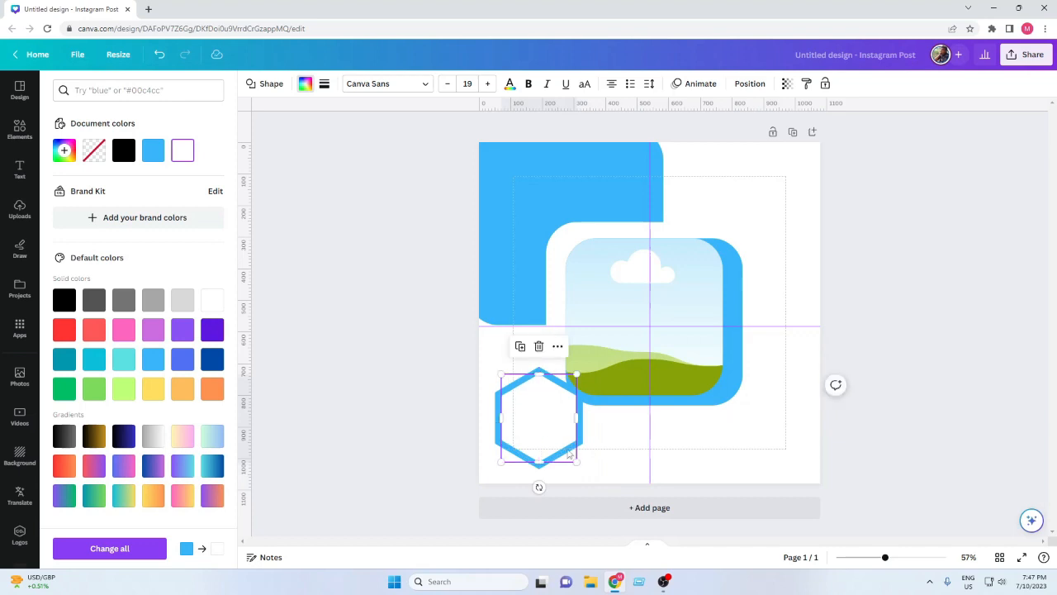
{"action": "left_click_drag", "start_coordinate": [576, 463], "coordinate": [571, 454]}
{"action": "left_click_drag", "start_coordinate": [537, 425], "coordinate": [538, 425]}
{"action": "left_click_drag", "start_coordinate": [572, 456], "coordinate": [541, 427]}
{"action": "left_click", "coordinate": [445, 433]}
Step: Insert a blue circle, shrink it to fit inside the white hexagon and centre it there
{"action": "left_click", "coordinate": [157, 345]}
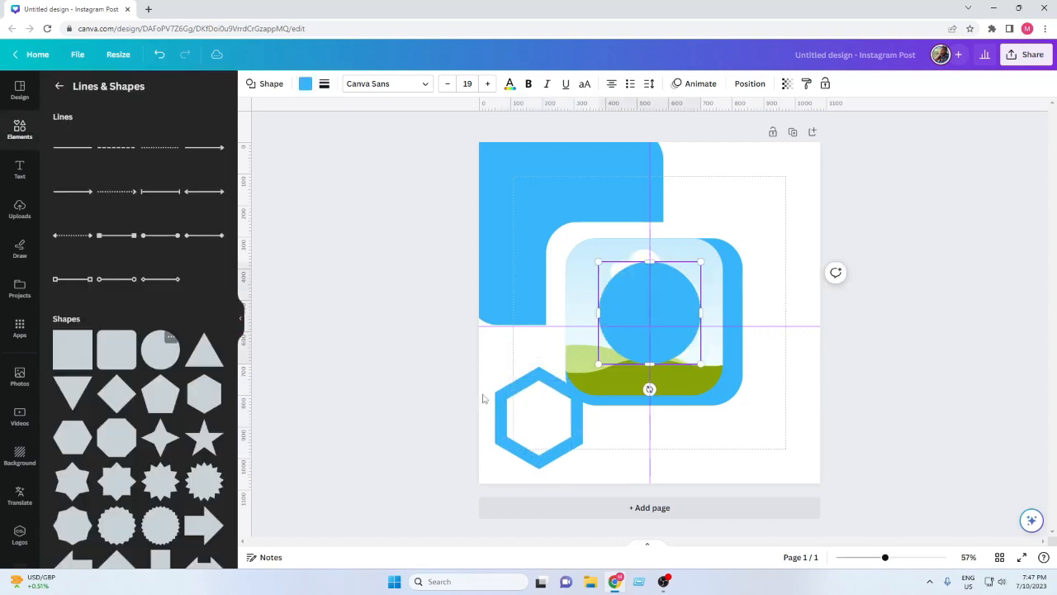
{"action": "left_click_drag", "start_coordinate": [701, 263], "coordinate": [523, 426]}
{"action": "left_click", "coordinate": [455, 406]}
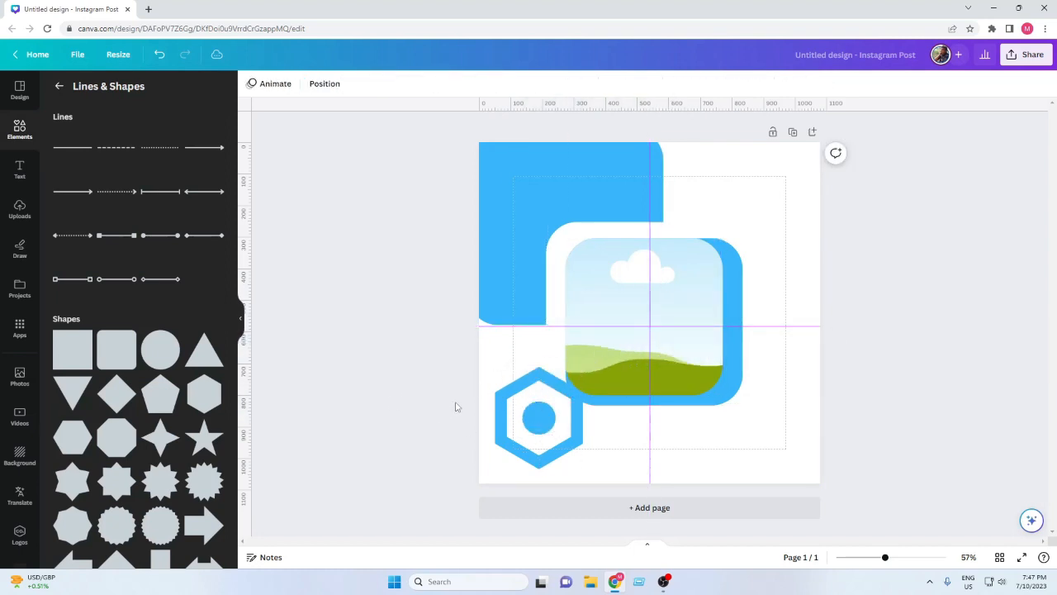
{"action": "left_click", "coordinate": [544, 431]}
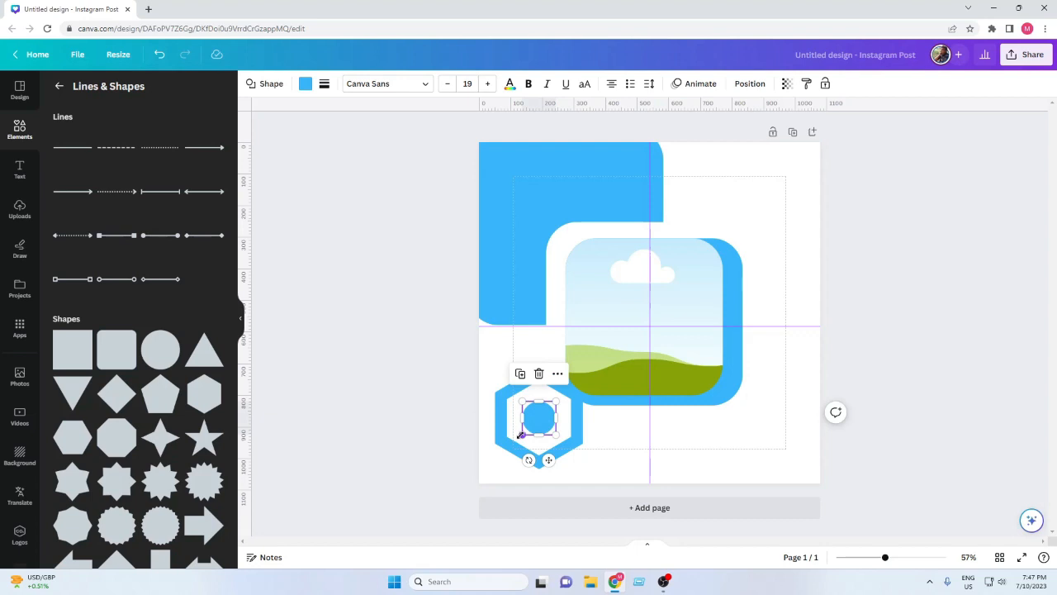
{"action": "left_click_drag", "start_coordinate": [520, 435], "coordinate": [515, 441]}
{"action": "left_click", "coordinate": [435, 430]}
Step: Group the hexagons and circle as a logo, shrink it and place it near the page's upper edge, beside the corner blue square
{"action": "left_click_drag", "start_coordinate": [453, 394], "coordinate": [586, 472]}
{"action": "left_click", "coordinate": [508, 347]}
{"action": "left_click_drag", "start_coordinate": [495, 468], "coordinate": [726, 166]}
{"action": "left_click", "coordinate": [870, 245]}
{"action": "left_click", "coordinate": [357, 268]}
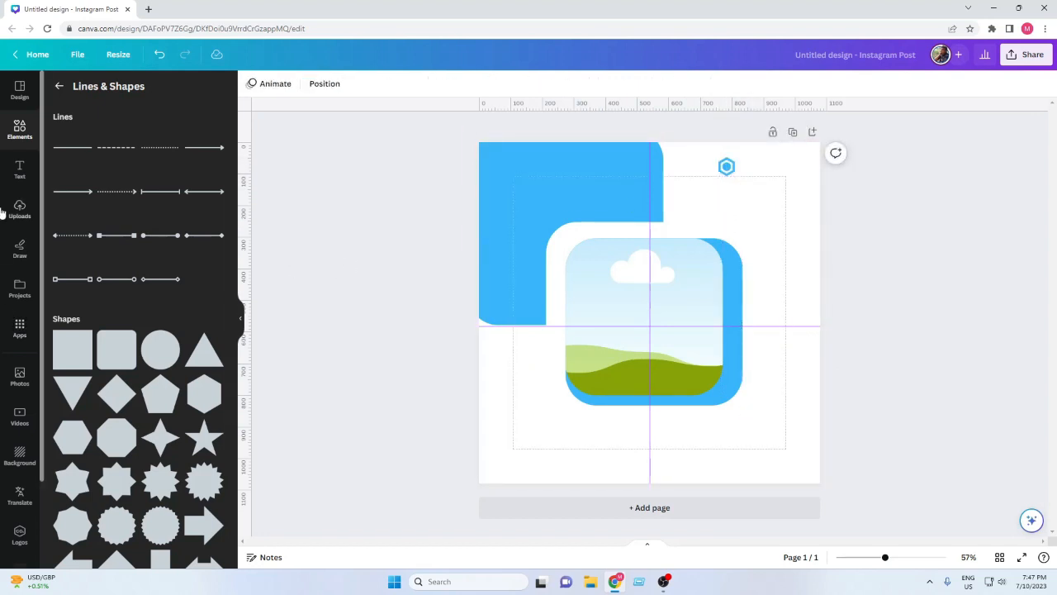
Step: Add a heading with the text "YOUR LOGO"
{"action": "left_click", "coordinate": [20, 169]}
{"action": "left_click", "coordinate": [116, 223]}
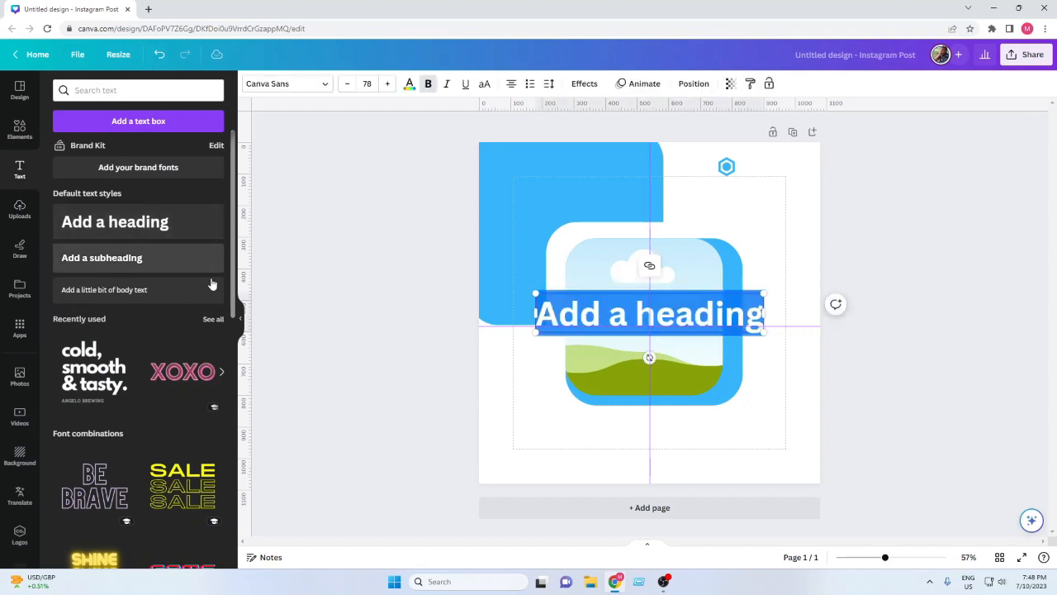
{"action": "type", "text": "YOU"}
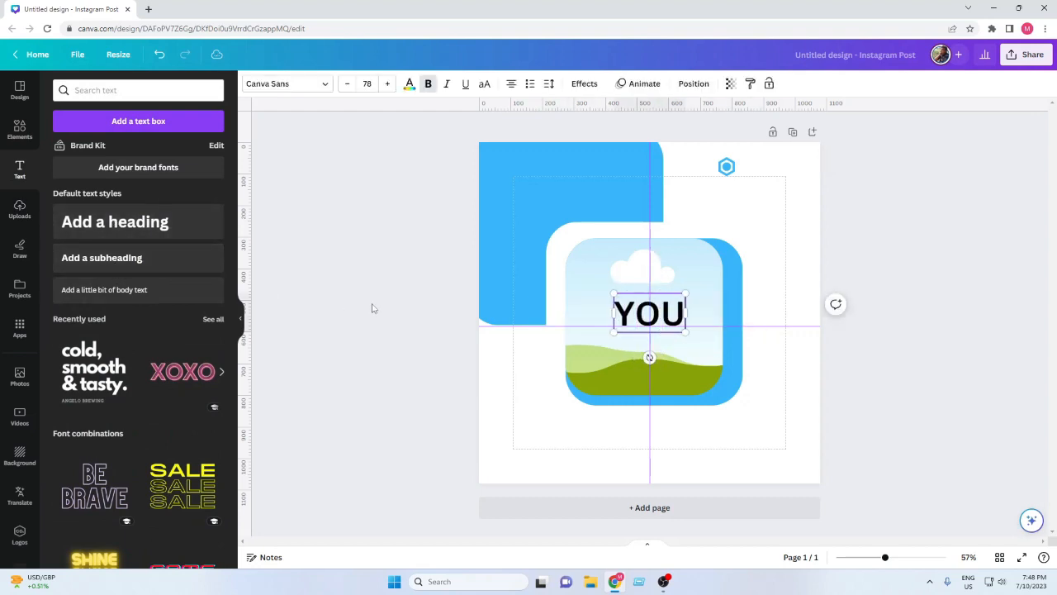
{"action": "type", "text": "R LOGO"}
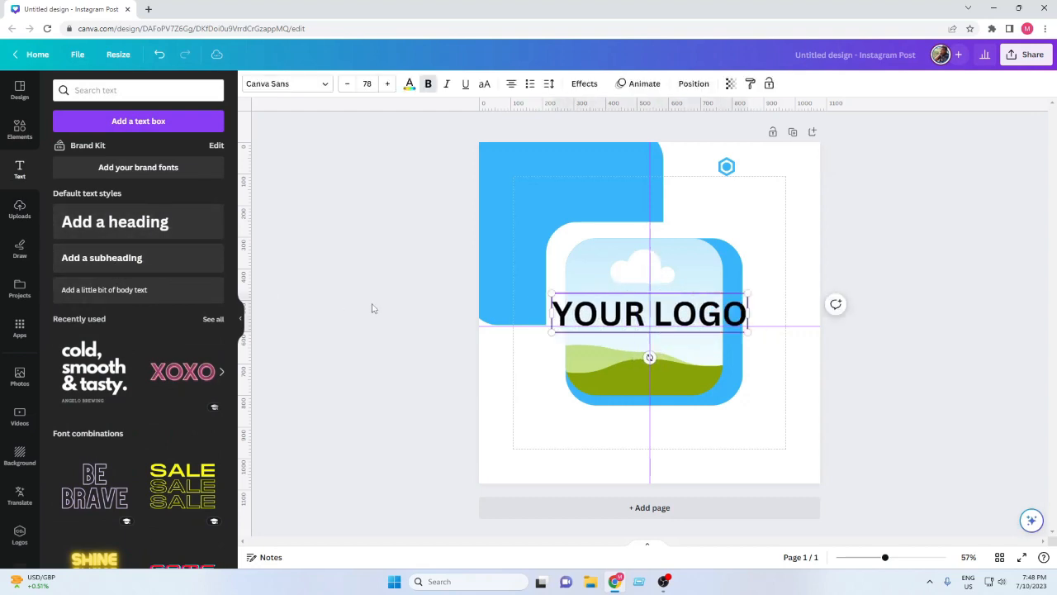
{"action": "left_click", "coordinate": [363, 301]}
Step: Move the heading up, duplicate it below as "YOUR TAGLINE HERE" and widen the copy to 1,080 px so it fits one line
{"action": "left_click_drag", "start_coordinate": [612, 309], "coordinate": [571, 254]}
{"action": "double_click", "coordinate": [571, 254]}
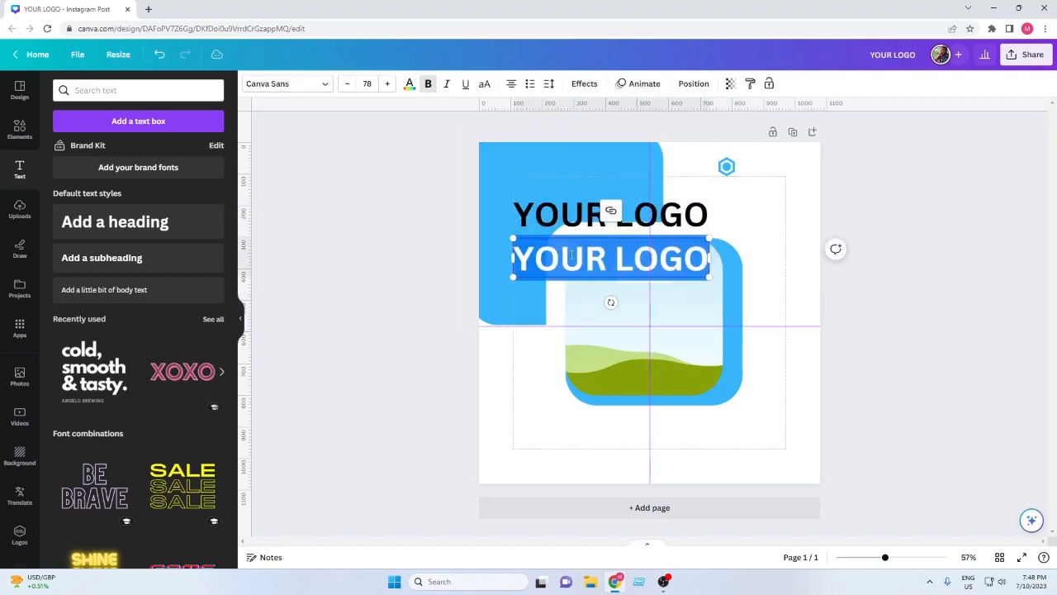
{"action": "type", "text": "YOU"}
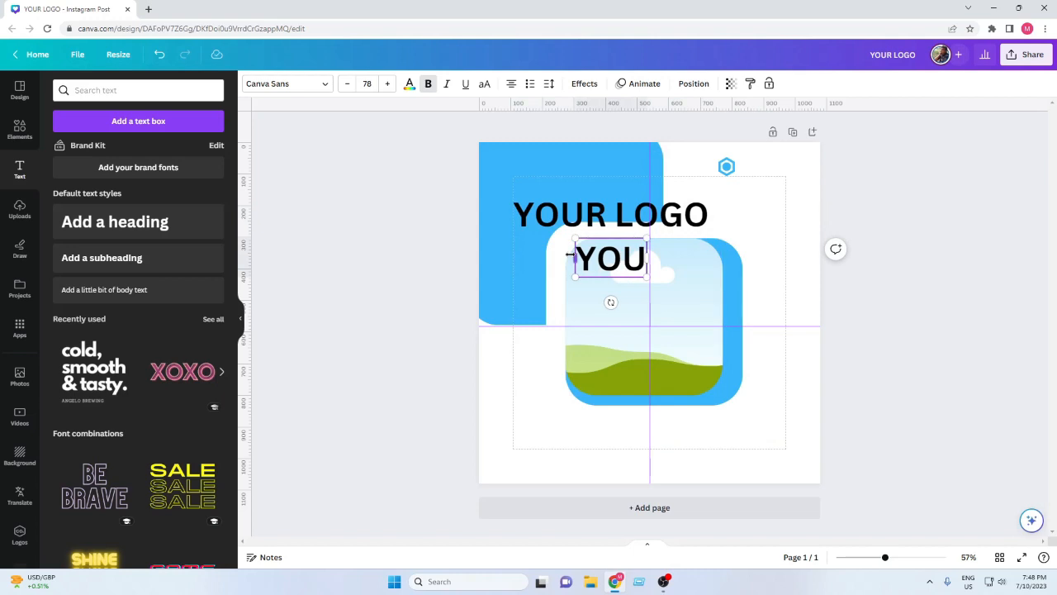
{"action": "type", "text": "R T"}
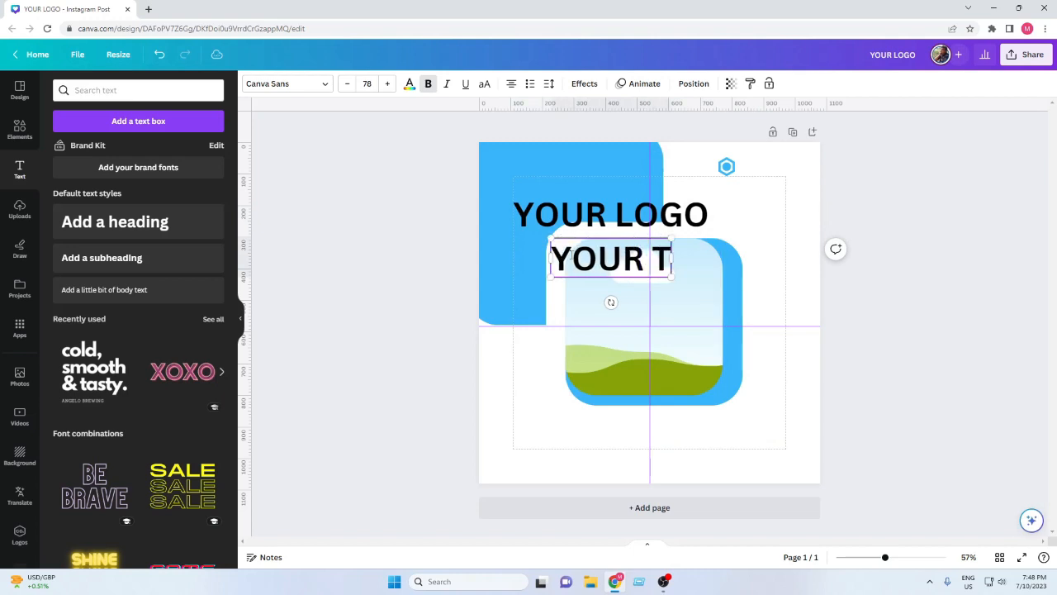
{"action": "type", "text": "AGLINE"}
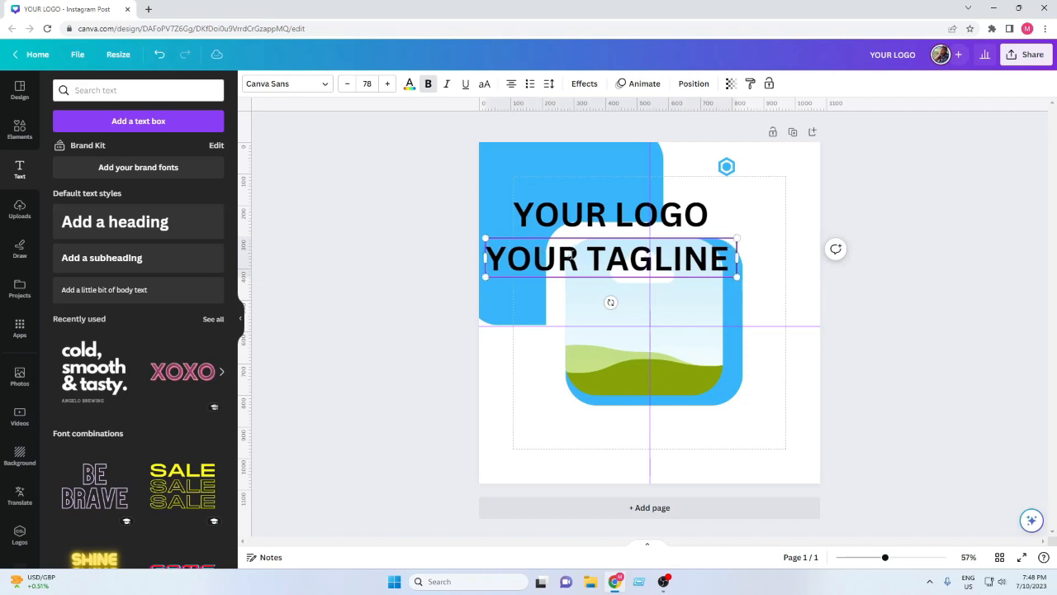
{"action": "type", "text": " HERE"}
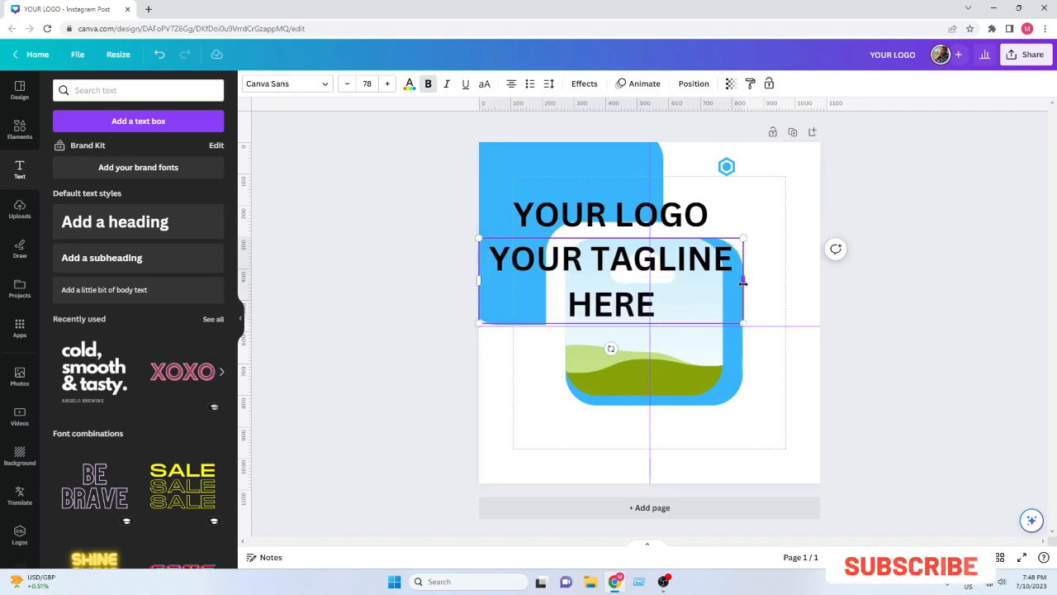
{"action": "left_click_drag", "start_coordinate": [742, 282], "coordinate": [818, 281]}
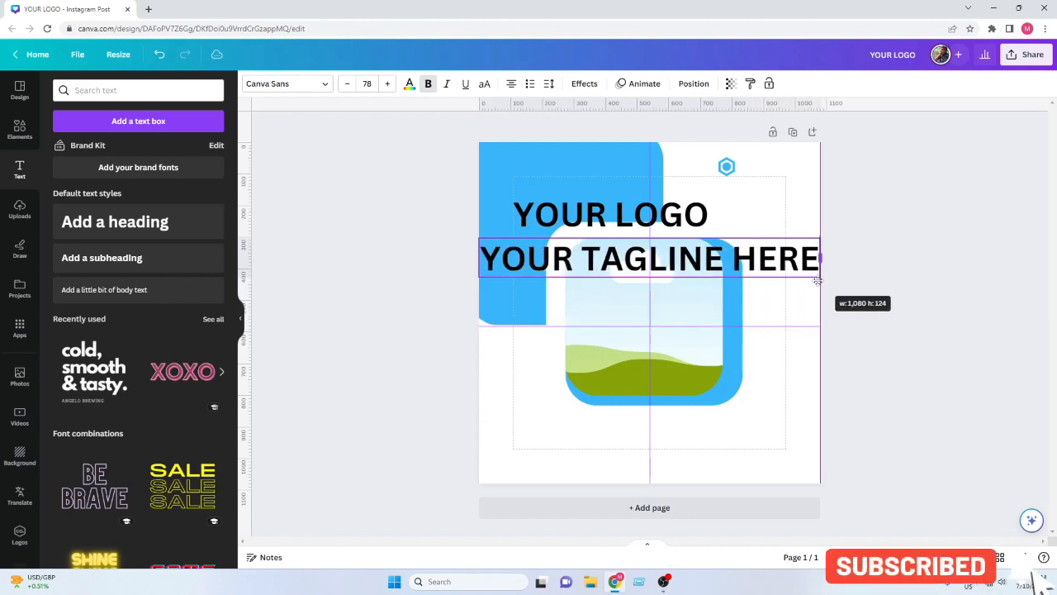
{"action": "left_click", "coordinate": [430, 329]}
Step: Set the font of the "YOUR LOGO" heading to Montserrat Bold
{"action": "left_click", "coordinate": [559, 222]}
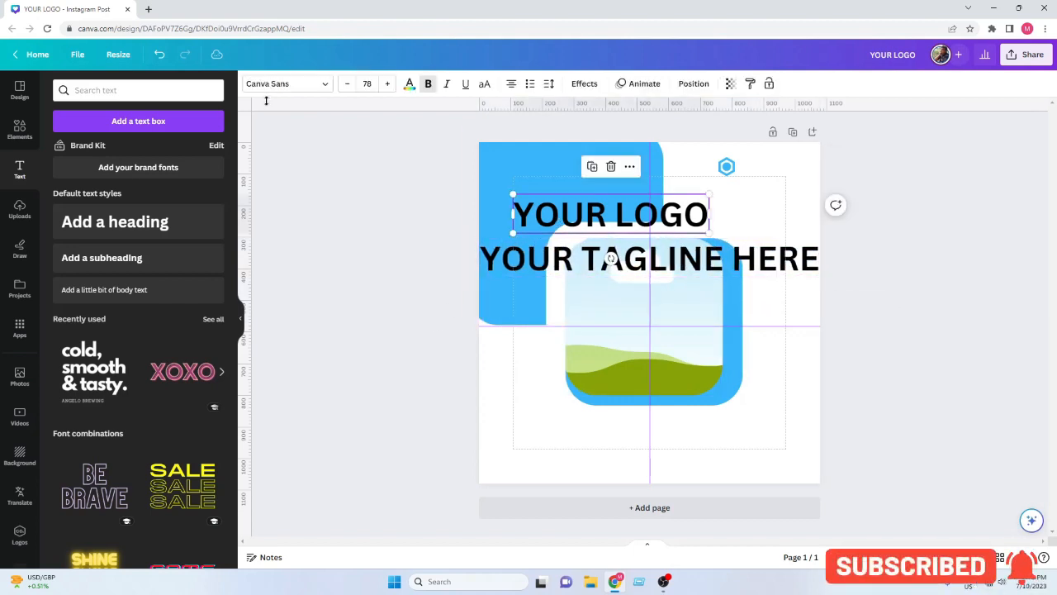
{"action": "left_click", "coordinate": [269, 86]}
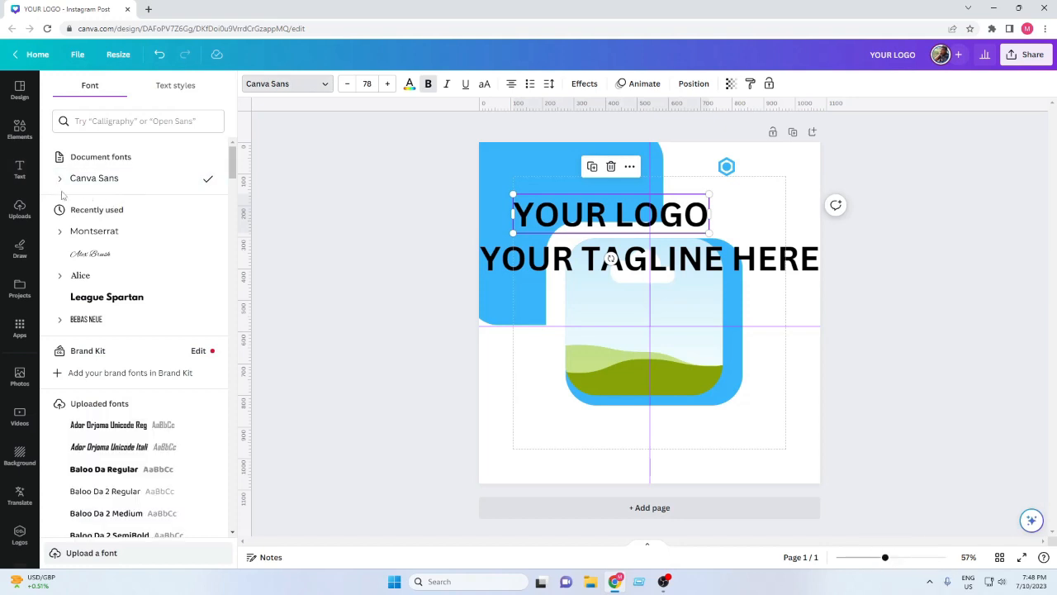
{"action": "left_click", "coordinate": [58, 231]}
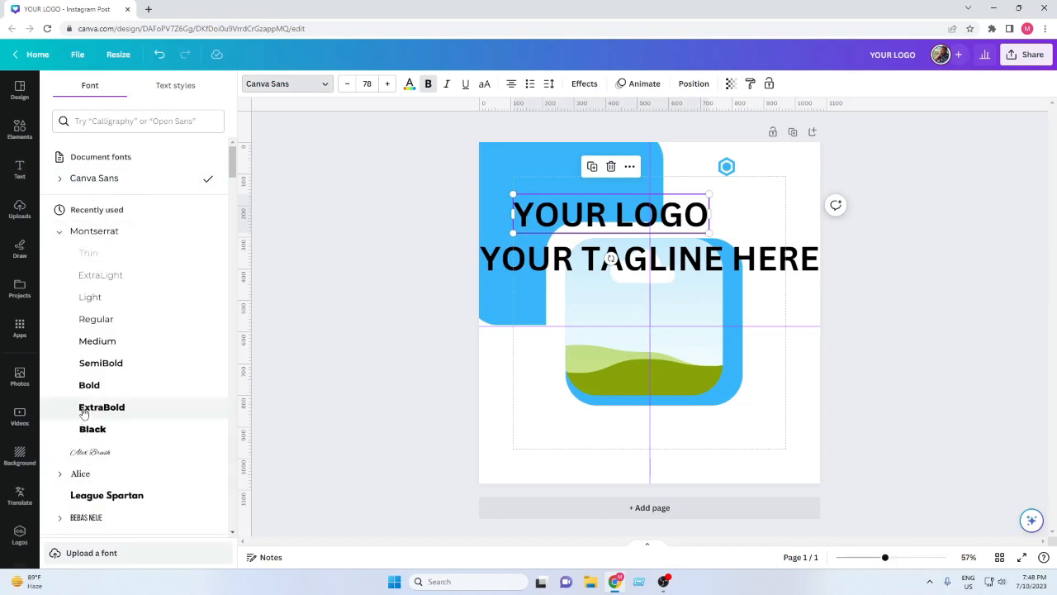
{"action": "left_click", "coordinate": [82, 385]}
{"action": "left_click", "coordinate": [366, 335]}
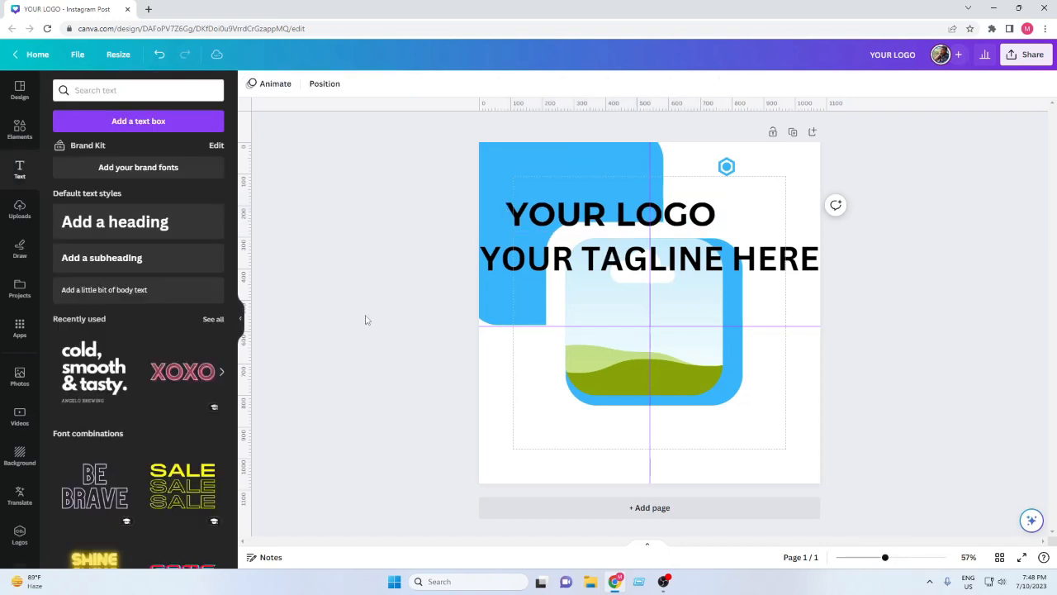
Step: Set the "YOUR TAGLINE HERE" text to Montserrat SemiBold and shrink it to about size 35 so it fits one line
{"action": "left_click", "coordinate": [485, 256]}
{"action": "left_click", "coordinate": [277, 83]}
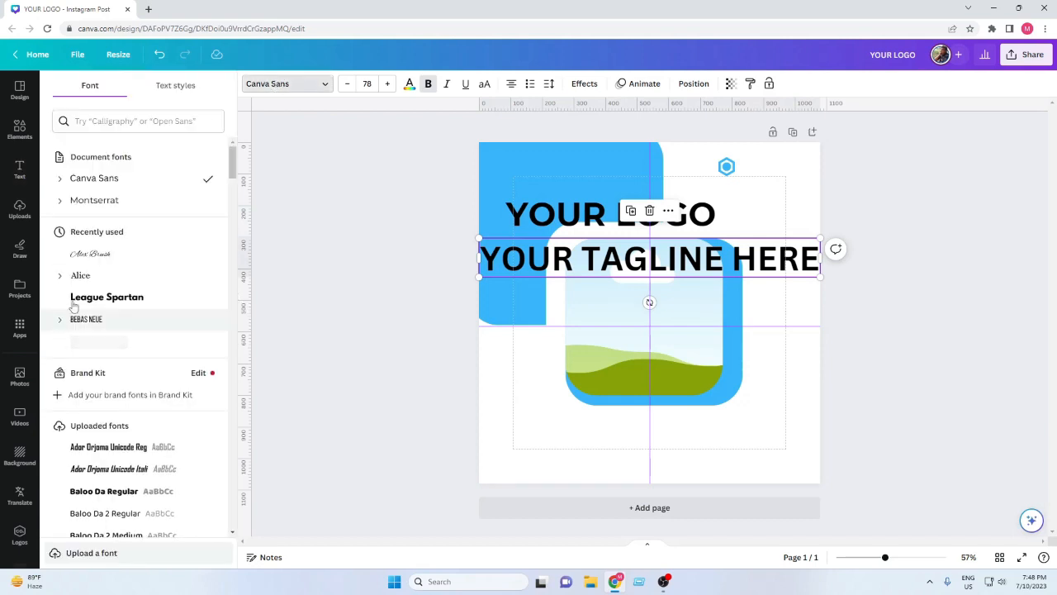
{"action": "left_click", "coordinate": [59, 201]}
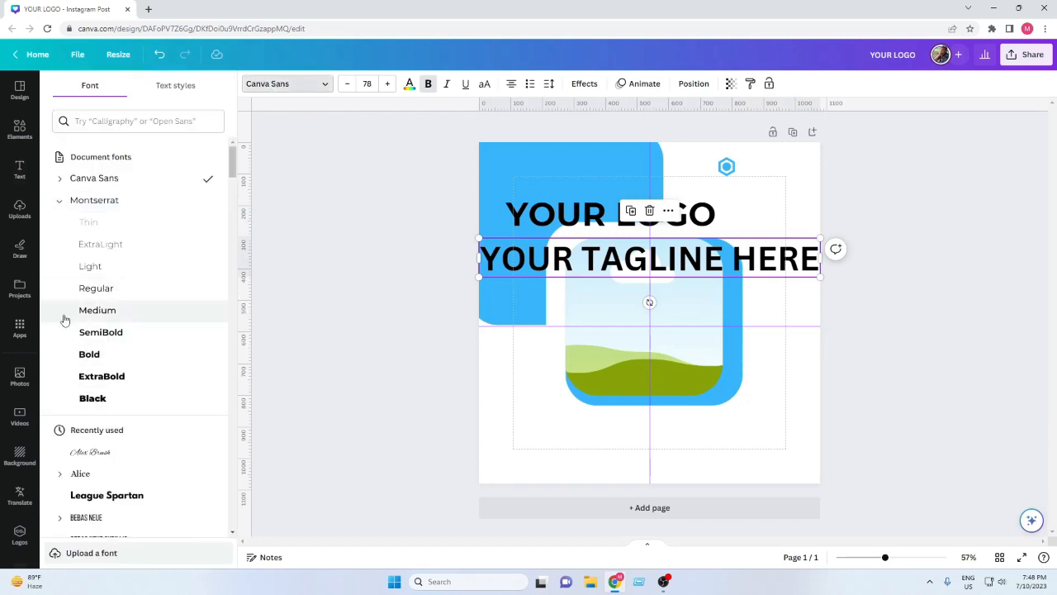
{"action": "left_click", "coordinate": [62, 334]}
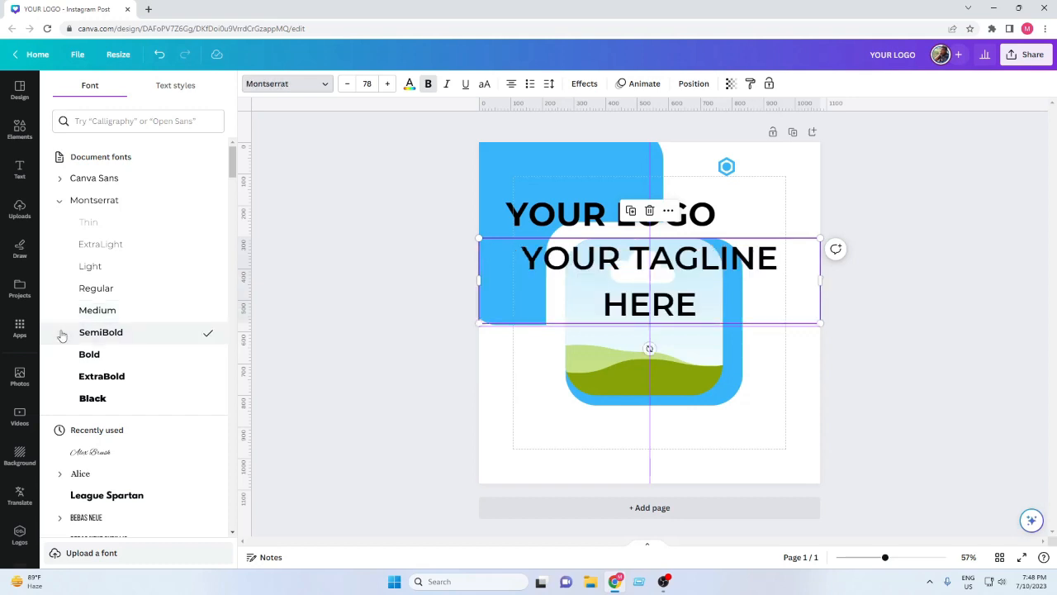
{"action": "left_click", "coordinate": [391, 327]}
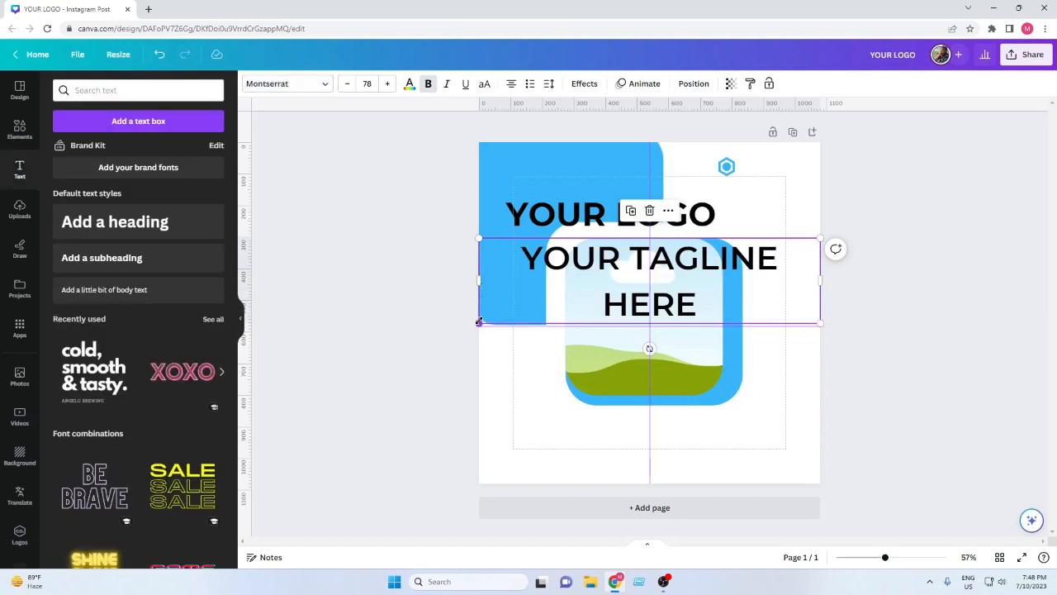
{"action": "left_click_drag", "start_coordinate": [479, 322], "coordinate": [652, 247]}
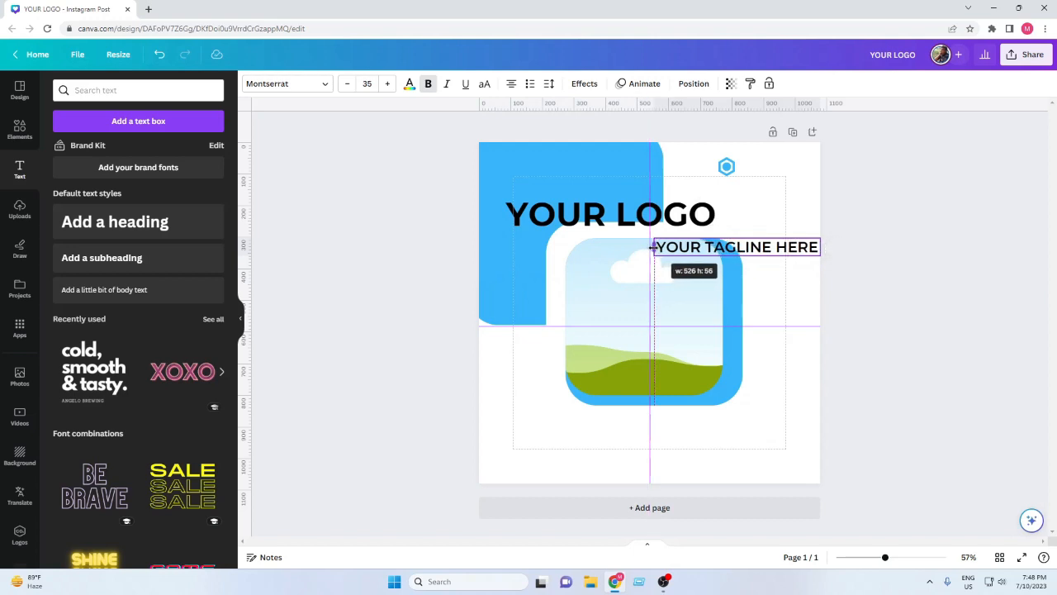
{"action": "left_click", "coordinate": [399, 290]}
Step: Shrink the "YOUR LOGO" heading to about size 21.8 and place it directly beside the hexagon logo
{"action": "left_click", "coordinate": [621, 221]}
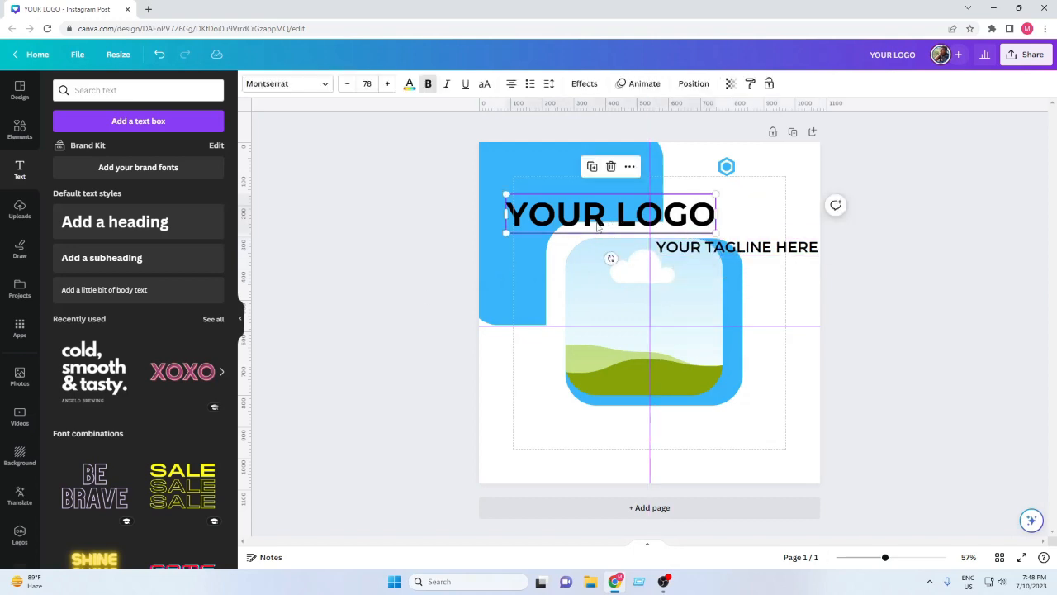
{"action": "left_click_drag", "start_coordinate": [507, 234], "coordinate": [771, 166]}
{"action": "left_click", "coordinate": [831, 219]}
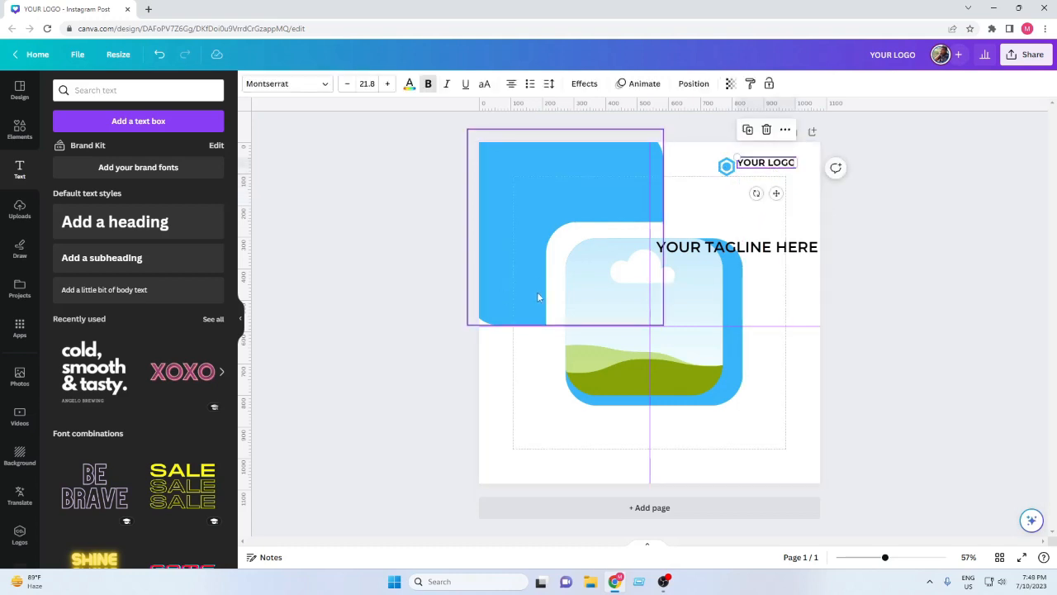
Step: Shrink the "YOUR TAGLINE HERE" text to about size 12.3 and place it directly under "YOUR LOGO", matching its width
{"action": "left_click", "coordinate": [693, 247]}
{"action": "left_click_drag", "start_coordinate": [655, 255], "coordinate": [776, 177]}
{"action": "left_click", "coordinate": [884, 238]}
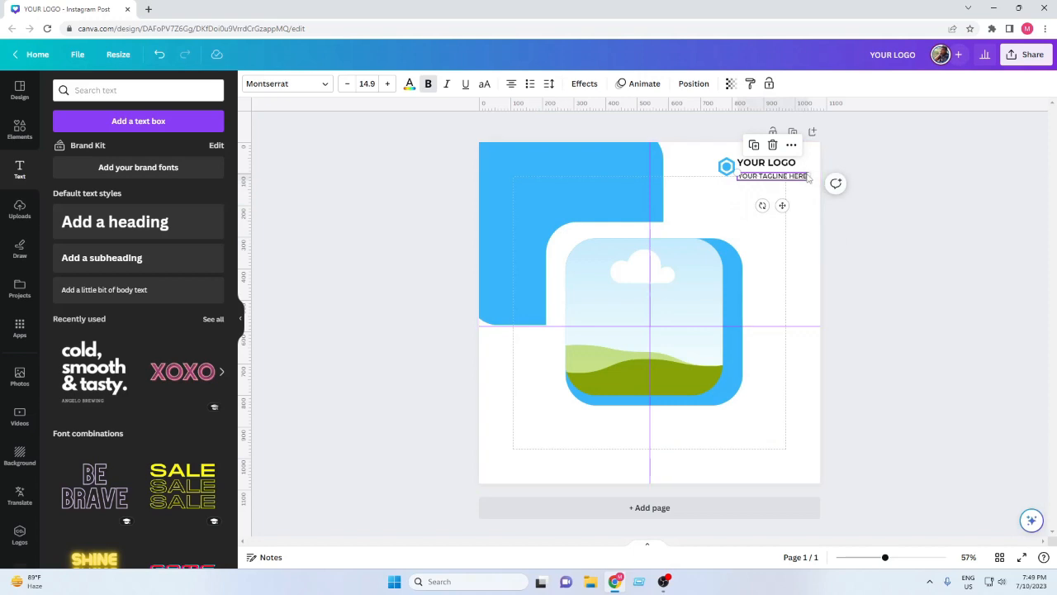
{"action": "left_click_drag", "start_coordinate": [808, 177], "coordinate": [760, 181]}
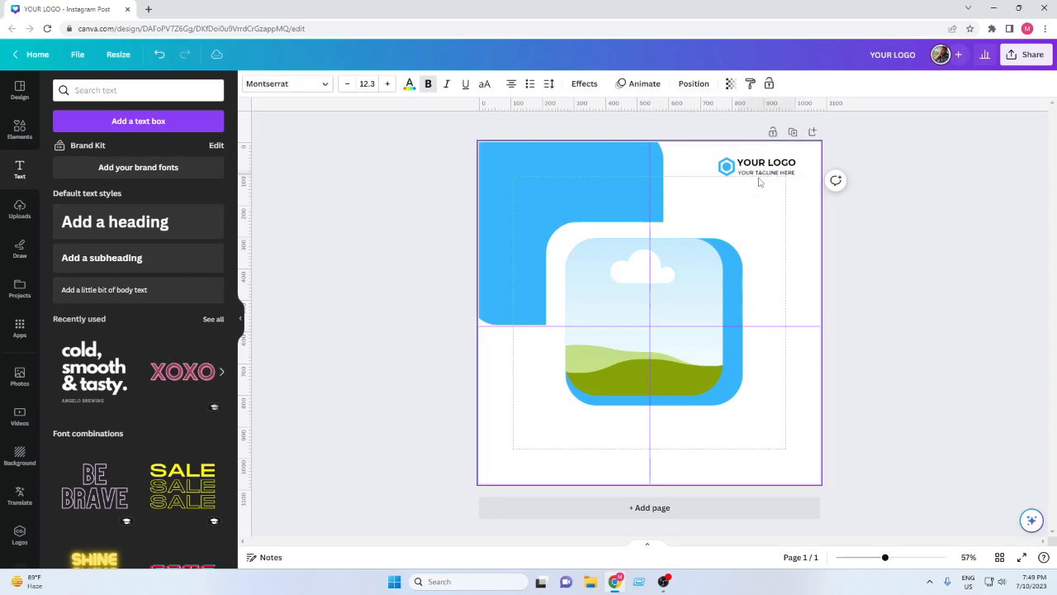
{"action": "left_click", "coordinate": [760, 182]}
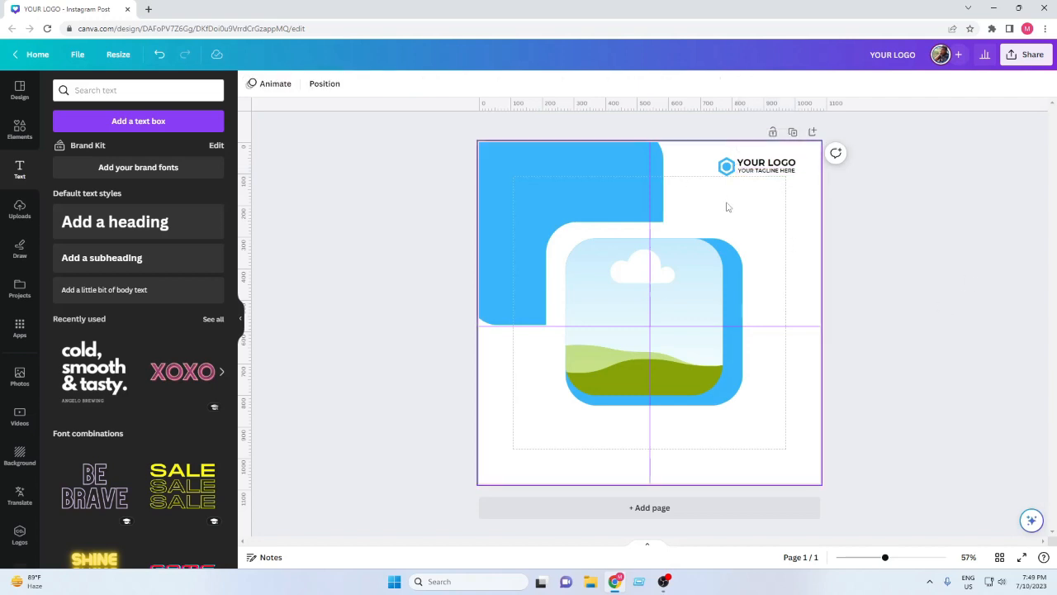
Step: Group the hexagon logo with its name and tagline texts and move the group slightly closer to the page's right edge
{"action": "left_click", "coordinate": [724, 170]}
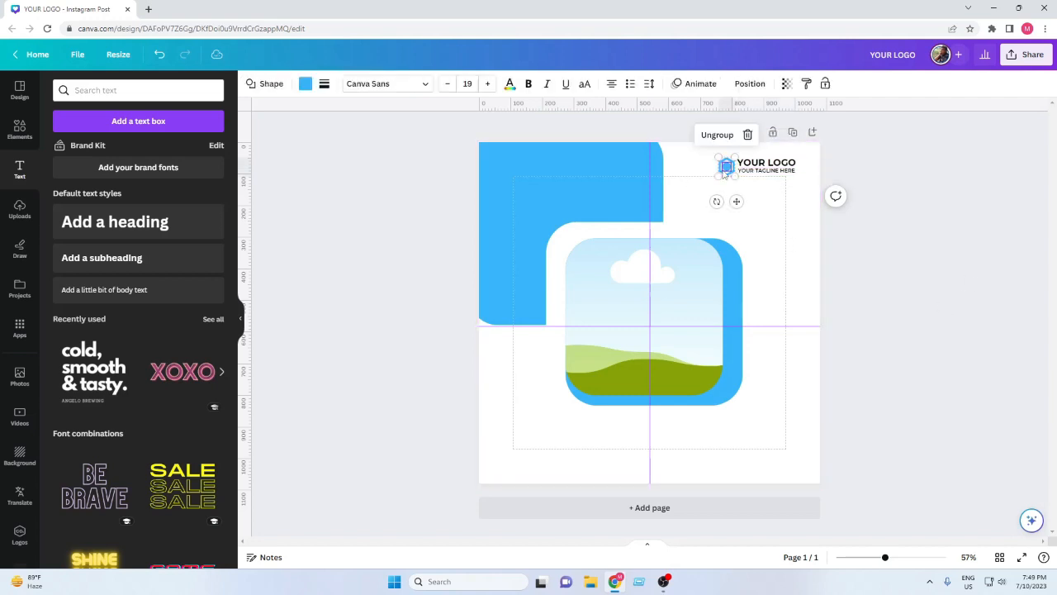
{"action": "left_click", "coordinate": [932, 248]}
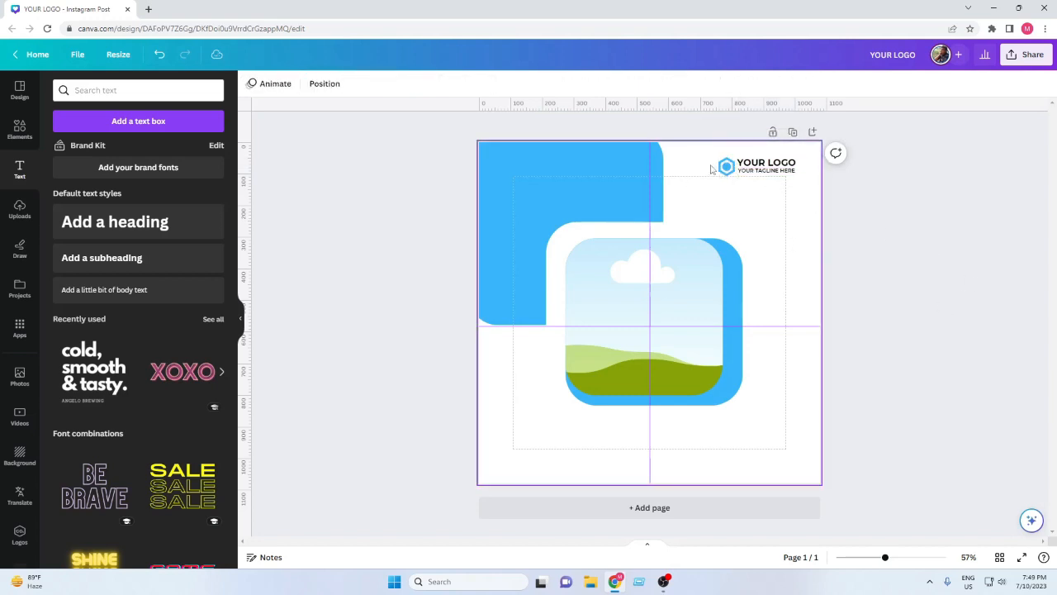
{"action": "left_click", "coordinate": [754, 164]}
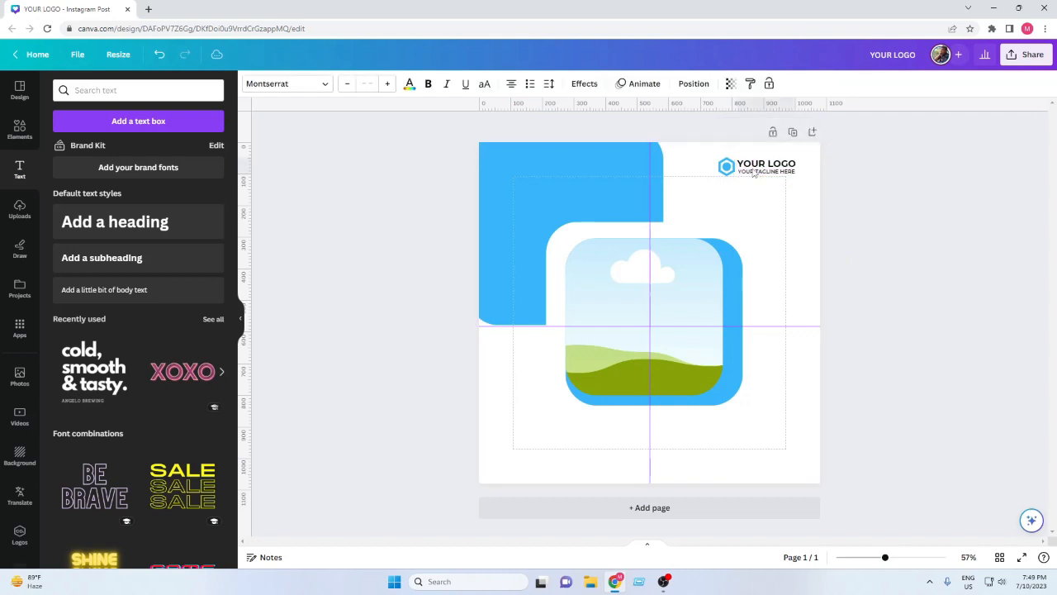
{"action": "left_click", "coordinate": [754, 172], "text": "shift"}
{"action": "left_click", "coordinate": [944, 251]}
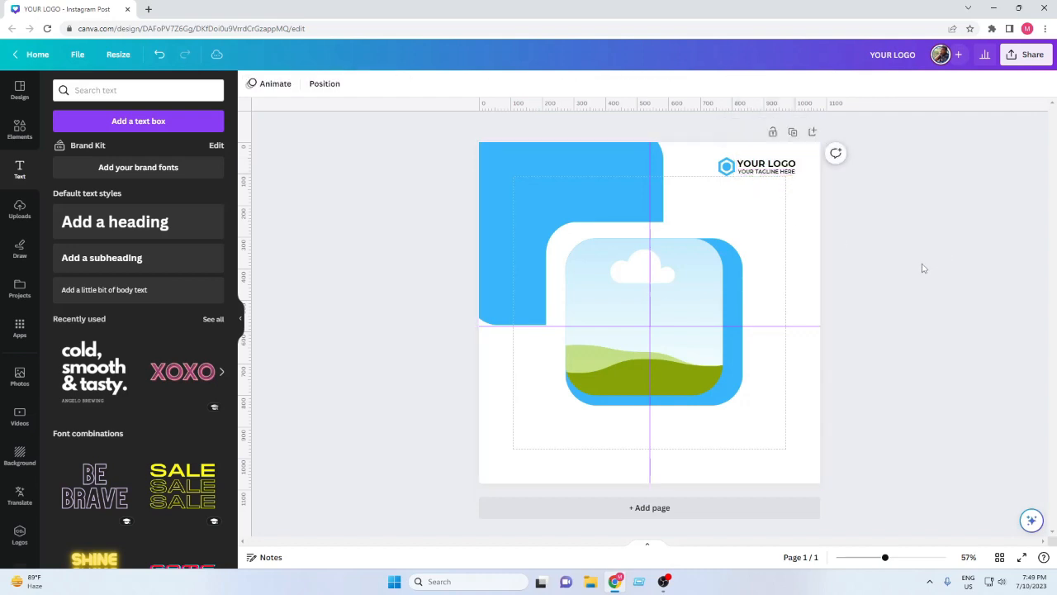
{"action": "left_click_drag", "start_coordinate": [702, 134], "coordinate": [793, 206]}
{"action": "left_click", "coordinate": [729, 132]}
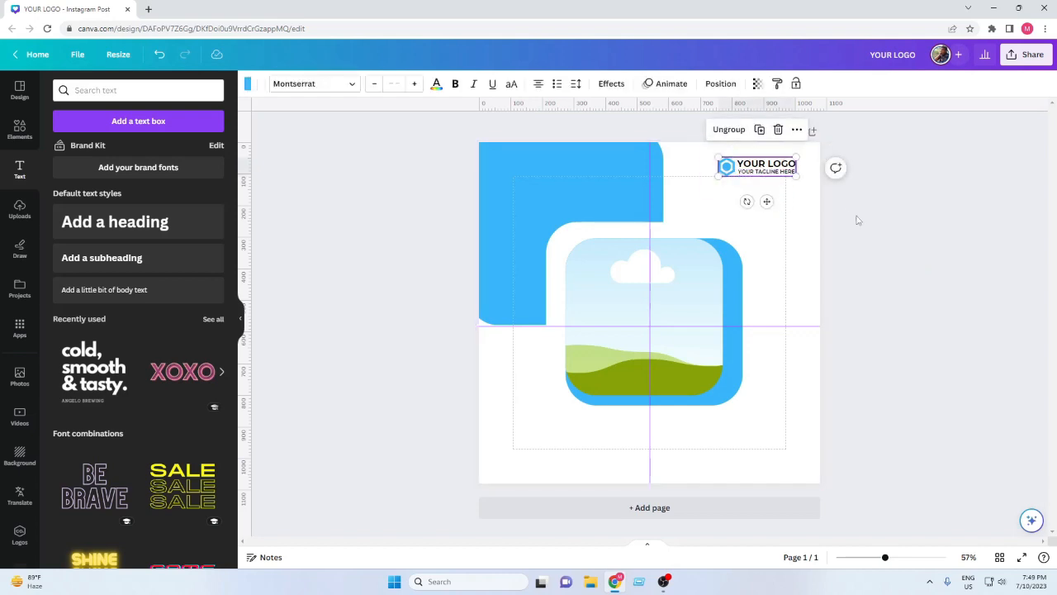
{"action": "left_click", "coordinate": [798, 199]}
{"action": "left_click_drag", "start_coordinate": [764, 166], "coordinate": [774, 165]}
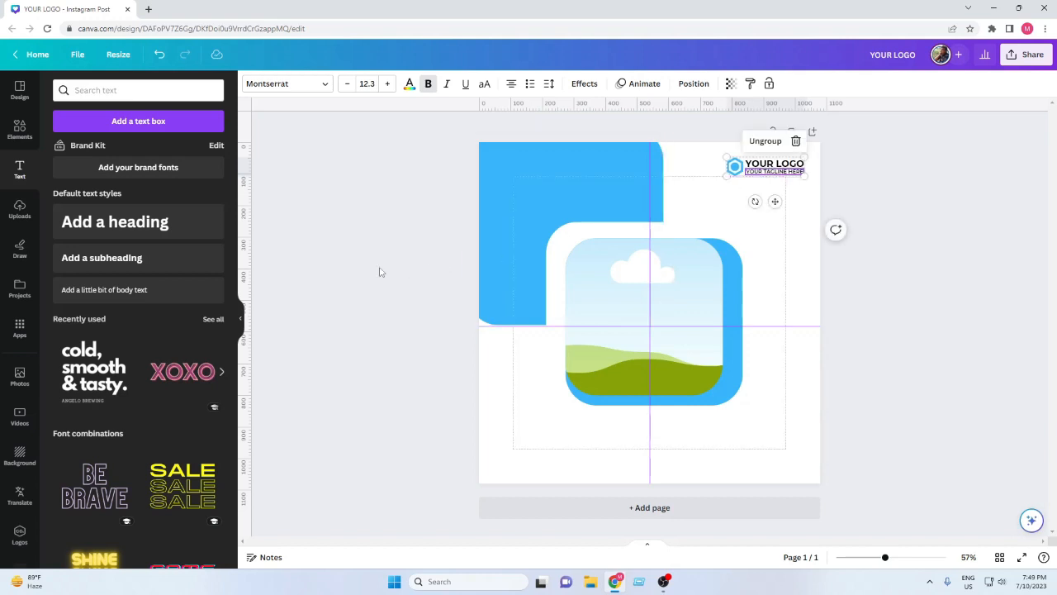
Step: Add vertical guides at the logo group's outer edge and at the matching margin on the opposite side, and remove both centre guides
{"action": "left_click", "coordinate": [275, 254]}
{"action": "left_click_drag", "start_coordinate": [248, 246], "coordinate": [805, 256]}
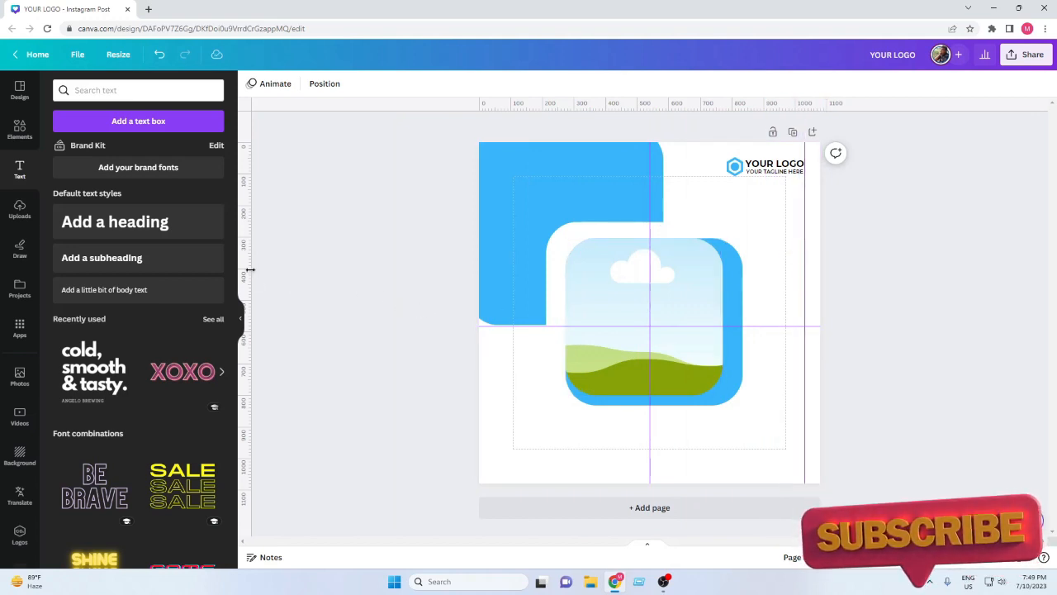
{"action": "left_click_drag", "start_coordinate": [247, 269], "coordinate": [494, 277]}
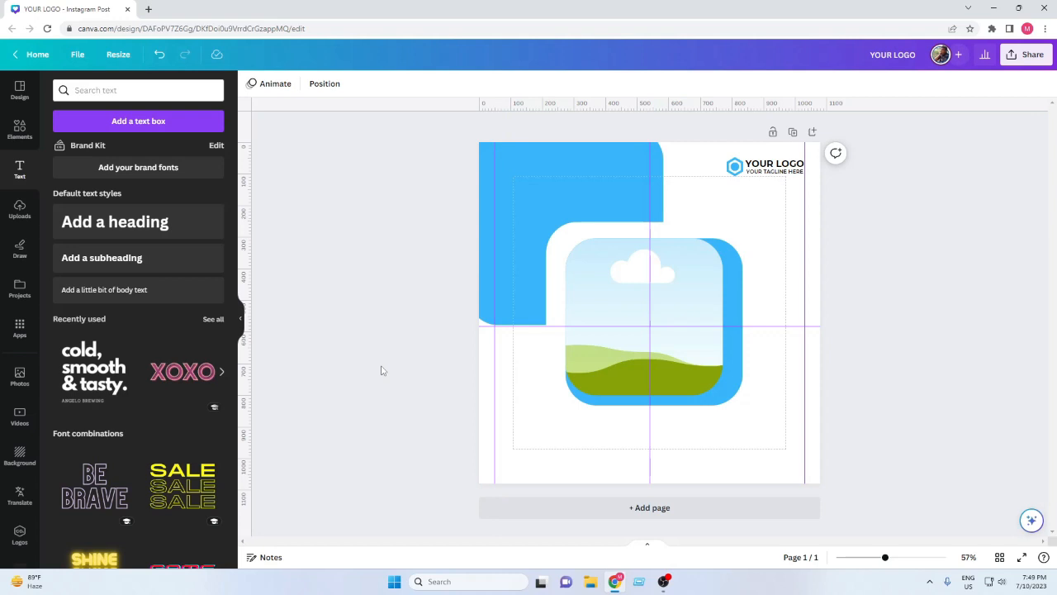
{"action": "left_click_drag", "start_coordinate": [650, 283], "coordinate": [863, 284]}
{"action": "left_click_drag", "start_coordinate": [649, 326], "coordinate": [422, 397]}
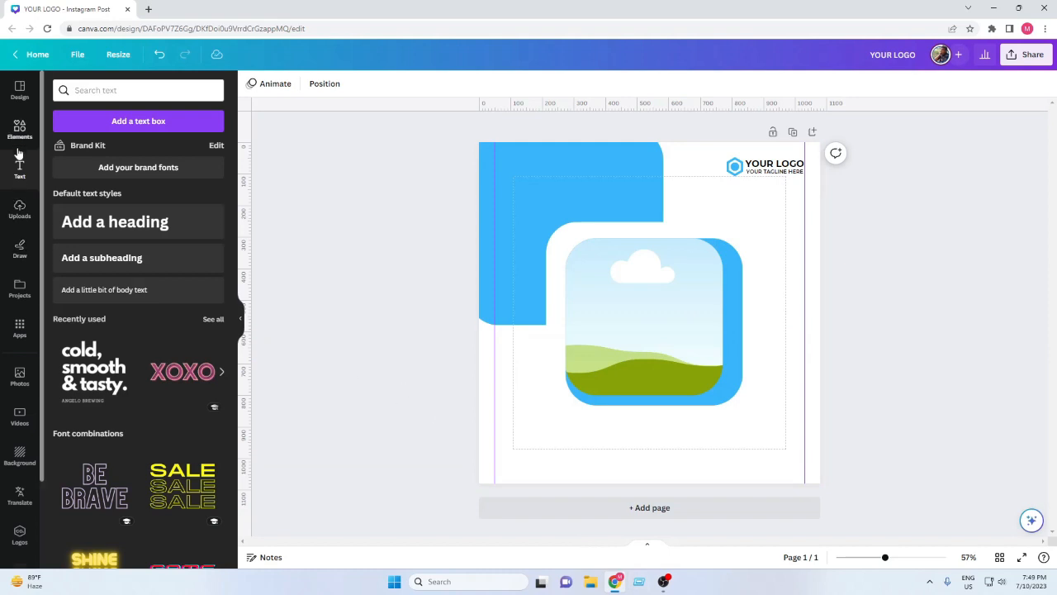
Step: Search the photos for "conference" and fill the rounded picture frame with the photo of a suited speaker facing a seated audience
{"action": "left_click", "coordinate": [19, 373]}
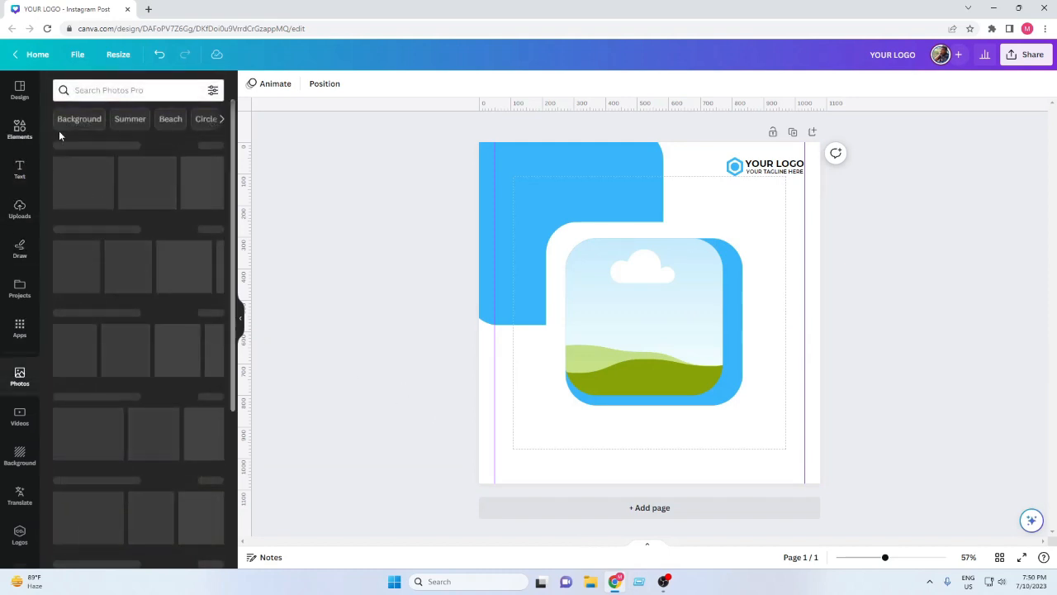
{"action": "left_click", "coordinate": [118, 91]}
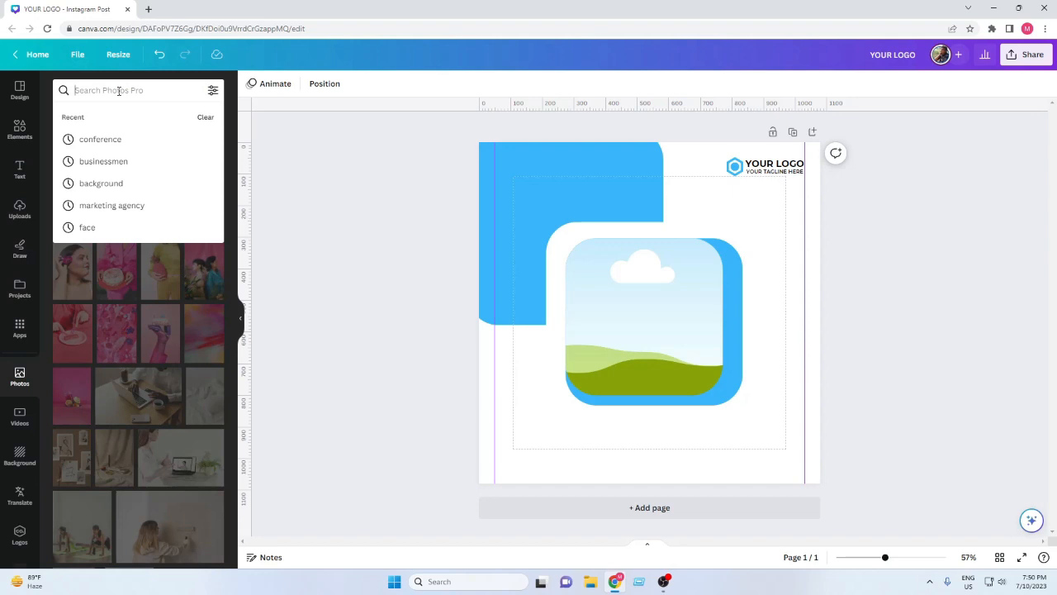
{"action": "type", "text": "confere"}
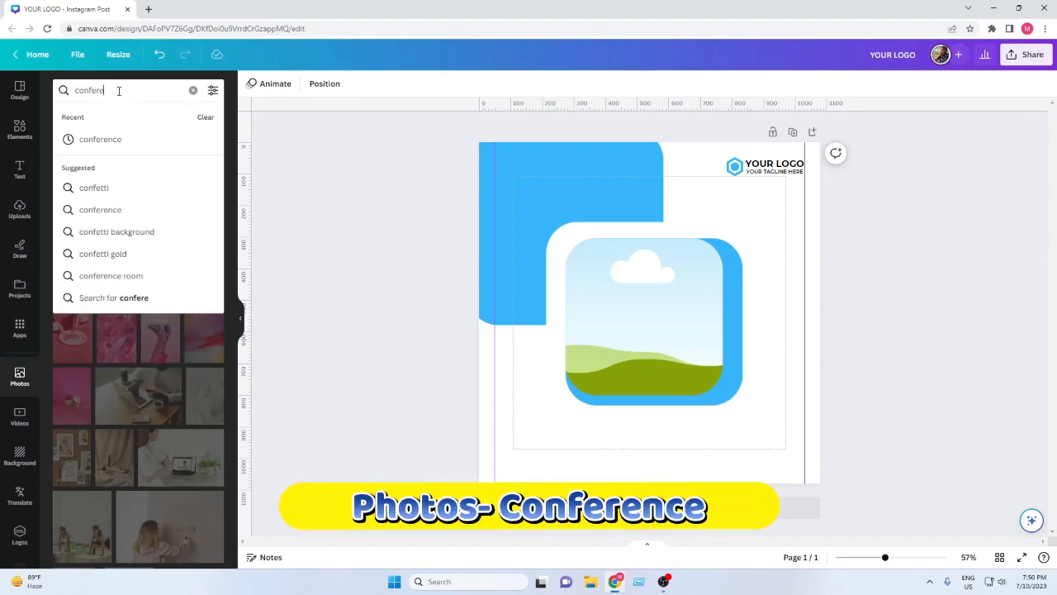
{"action": "type", "text": "nce"}
{"action": "key", "text": "Return"}
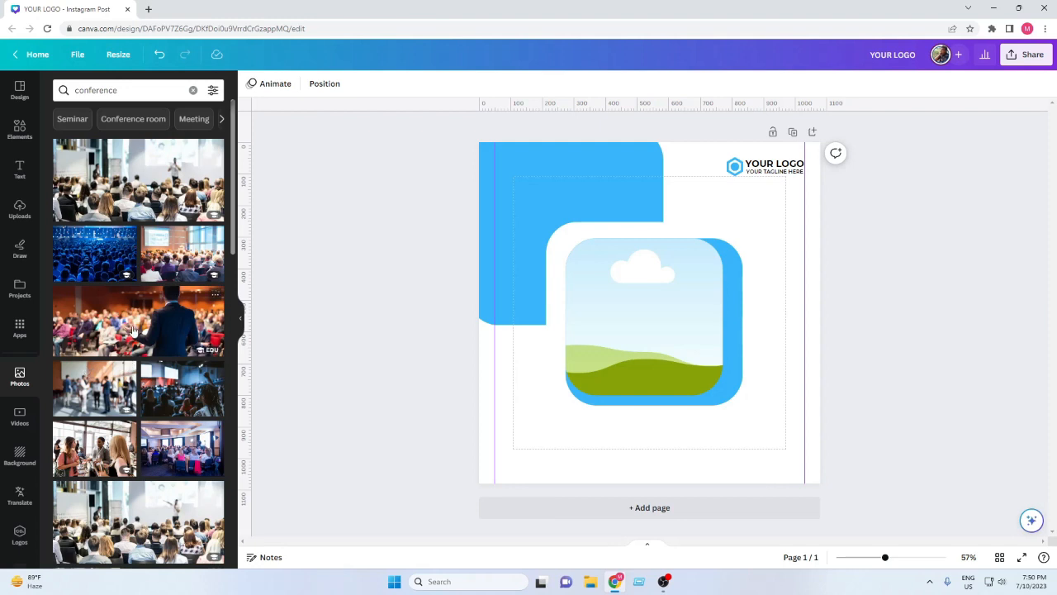
{"action": "left_click_drag", "start_coordinate": [132, 329], "coordinate": [607, 335]}
{"action": "double_click", "coordinate": [616, 340]}
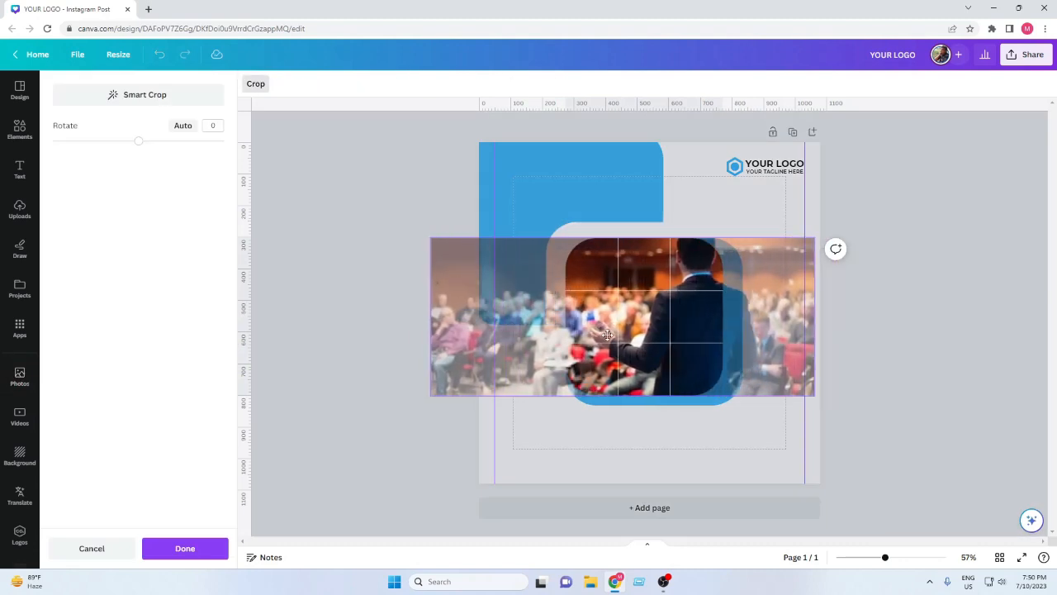
{"action": "left_click", "coordinate": [195, 549]}
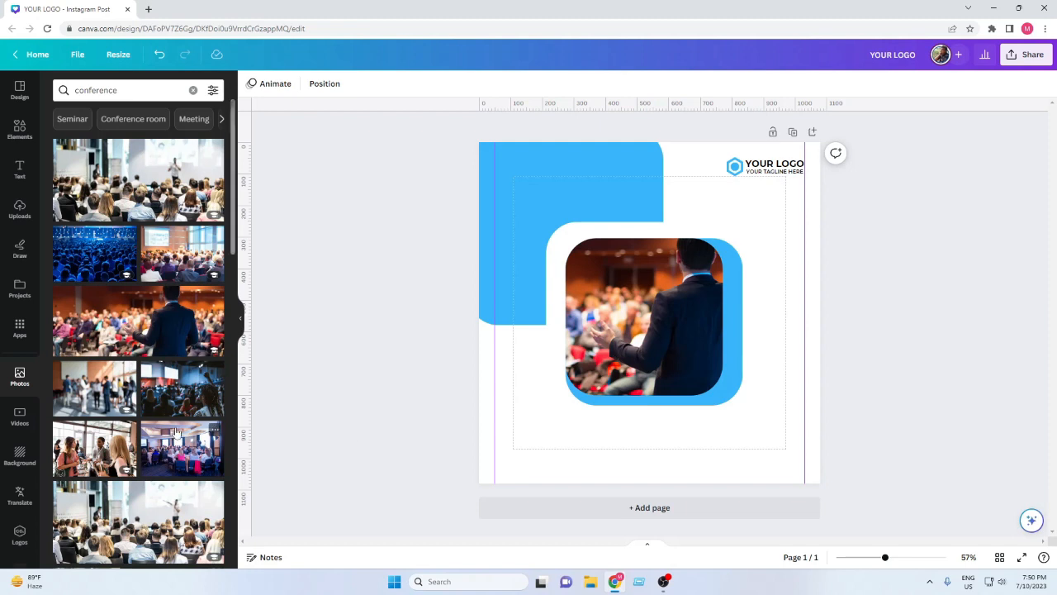
Step: Add a heading with the text "2023"
{"action": "left_click", "coordinate": [19, 169]}
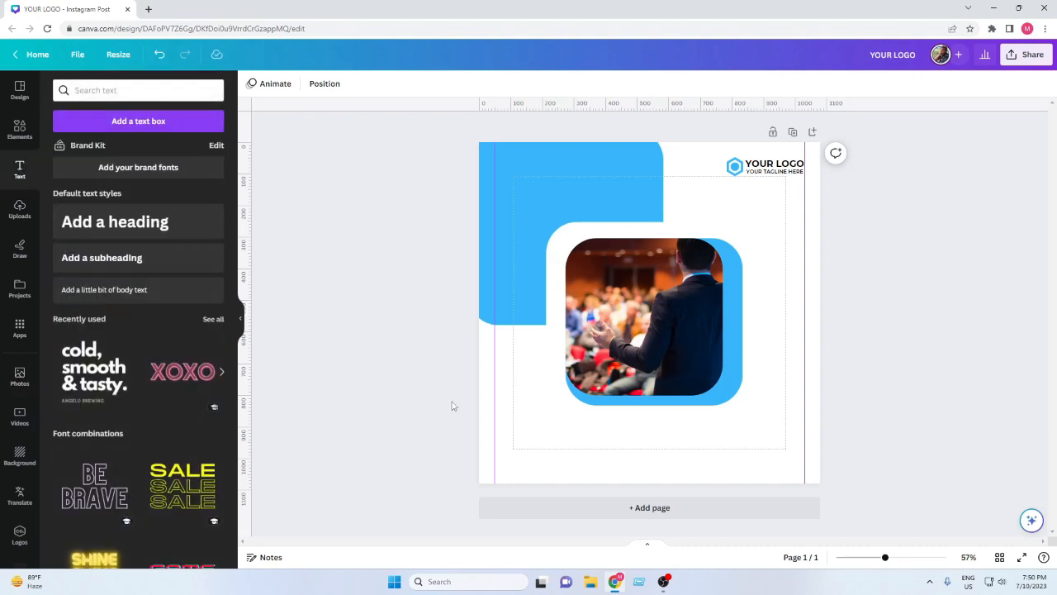
{"action": "left_click", "coordinate": [99, 206]}
{"action": "type", "text": "2023"}
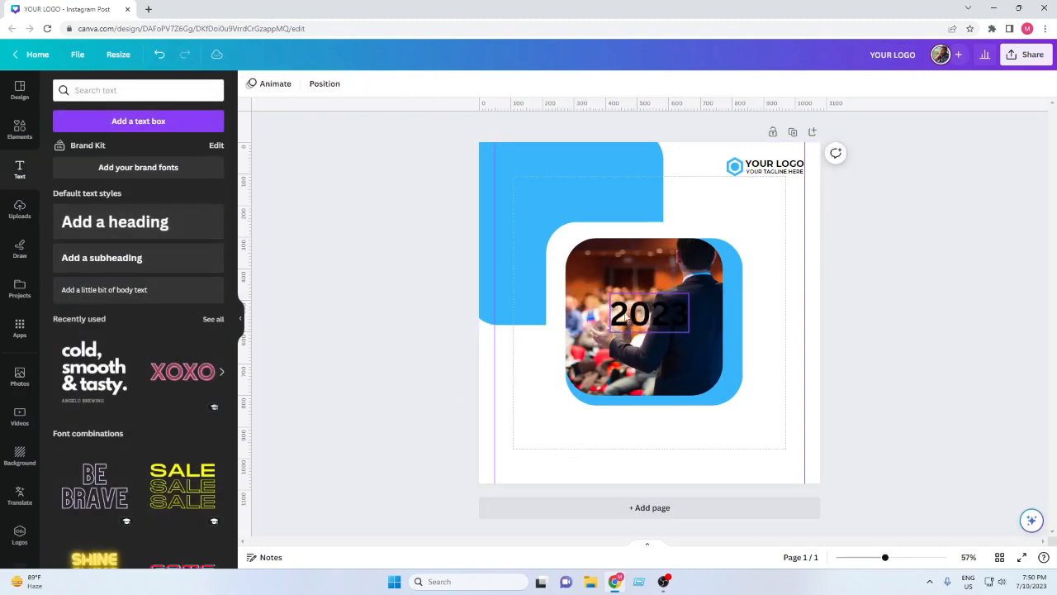
Step: Duplicate the "2023" heading below the photo as "BUSINESS CONFERENCE" and shrink the copy to about size 51.6 so it fits one line
{"action": "left_click_drag", "start_coordinate": [651, 330], "coordinate": [620, 425]}
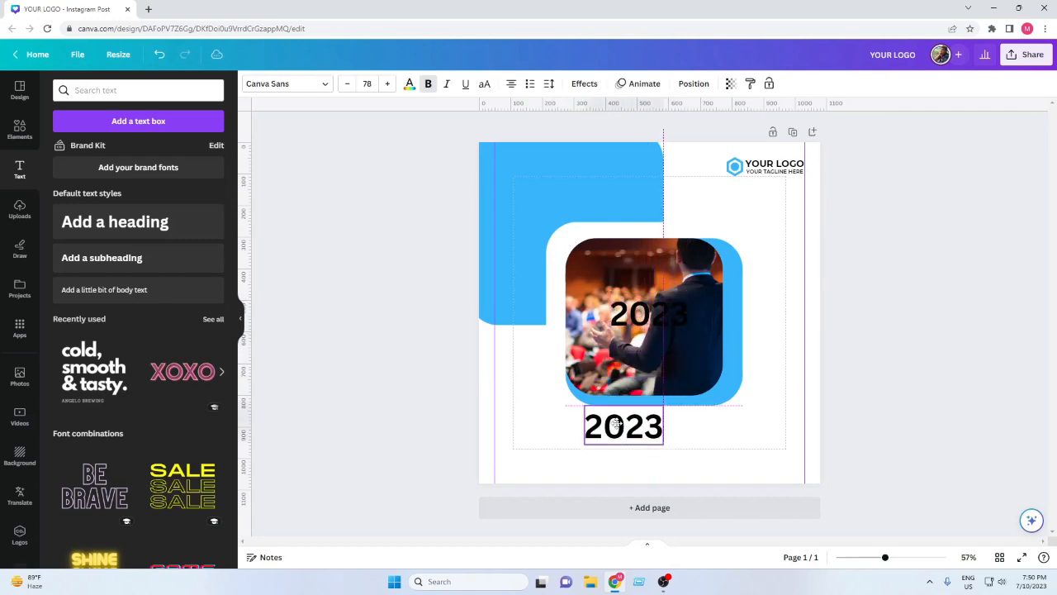
{"action": "double_click", "coordinate": [616, 423]}
{"action": "type", "text": "BUSINESS"}
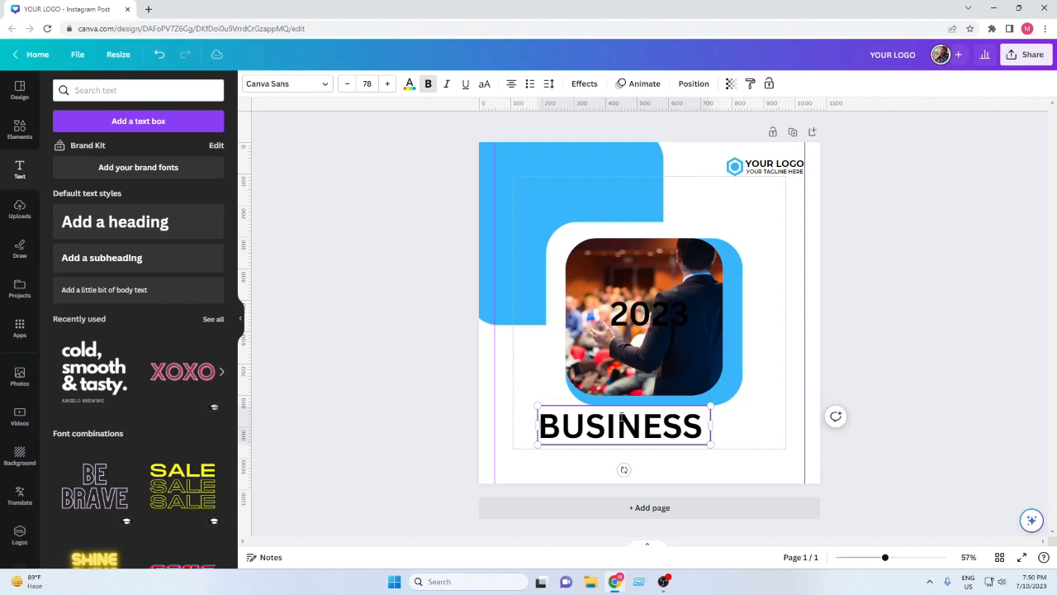
{"action": "type", "text": " CONFEREN"}
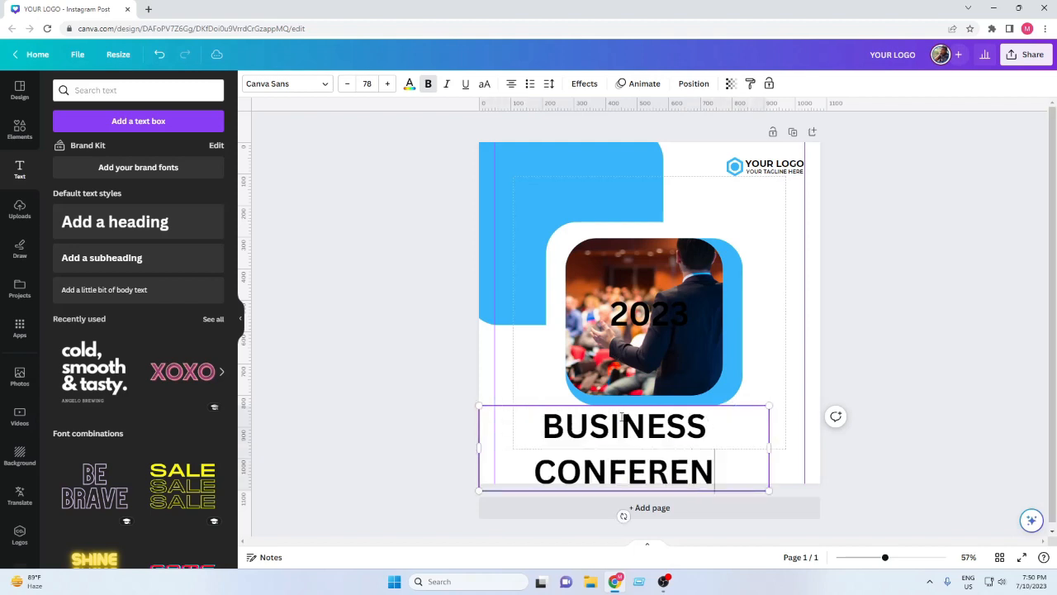
{"action": "type", "text": "CE"}
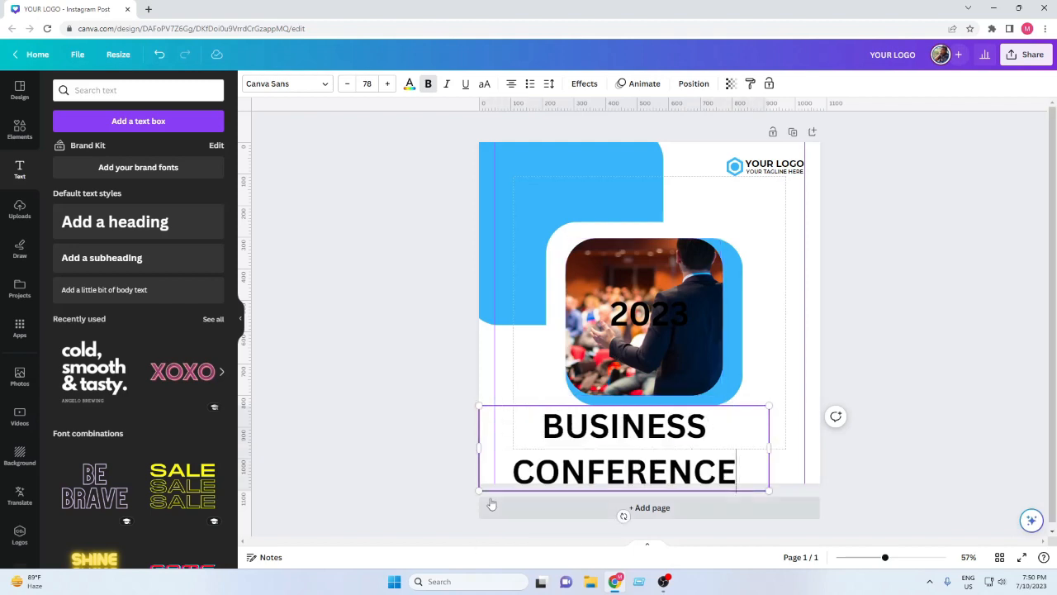
{"action": "left_click_drag", "start_coordinate": [480, 490], "coordinate": [504, 435]}
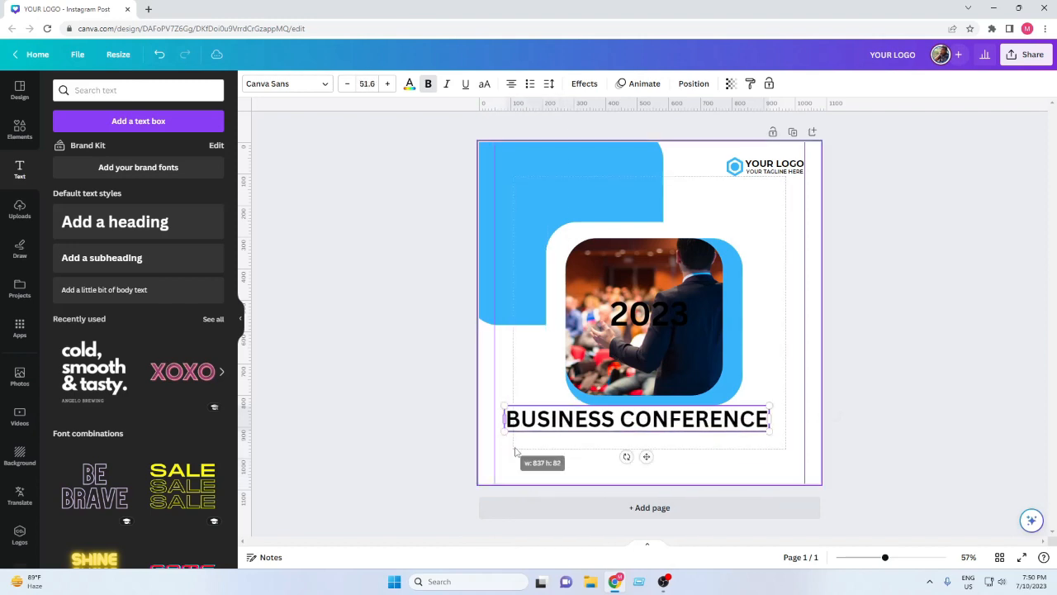
{"action": "left_click", "coordinate": [388, 459]}
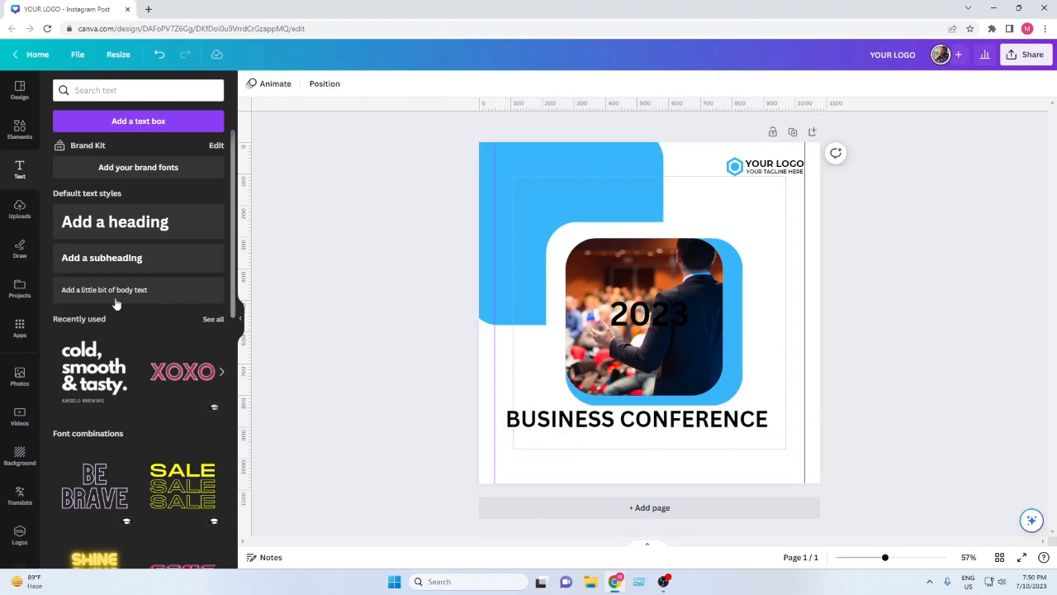
Step: Duplicate the "BUSINESS CONFERENCE" heading and place the copy below it near the page's lower edge
{"action": "left_click", "coordinate": [570, 433]}
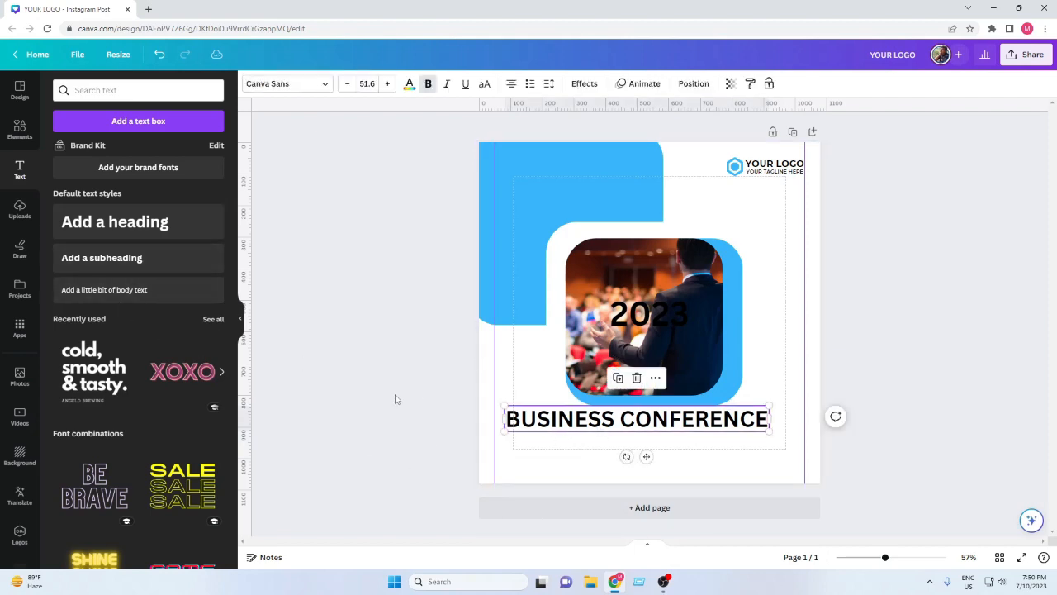
{"action": "left_click", "coordinate": [618, 377]}
{"action": "left_click_drag", "start_coordinate": [602, 434], "coordinate": [606, 460]}
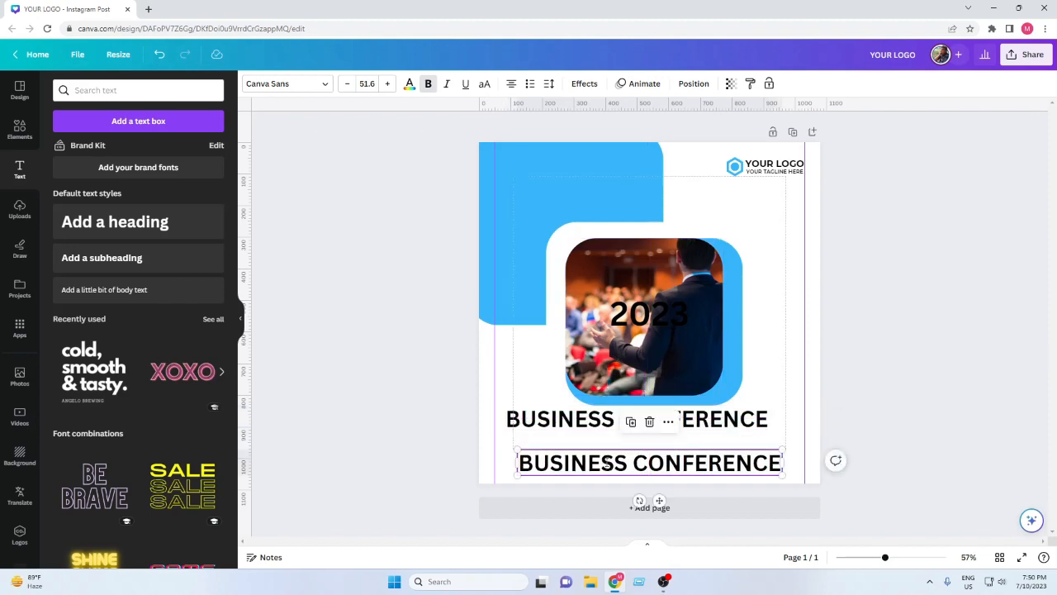
Step: Replace the text of the lower "BUSINESS CONFERENCE" copy with "15 JULY 2023"
{"action": "double_click", "coordinate": [606, 460]}
{"action": "type", "text": "15"}
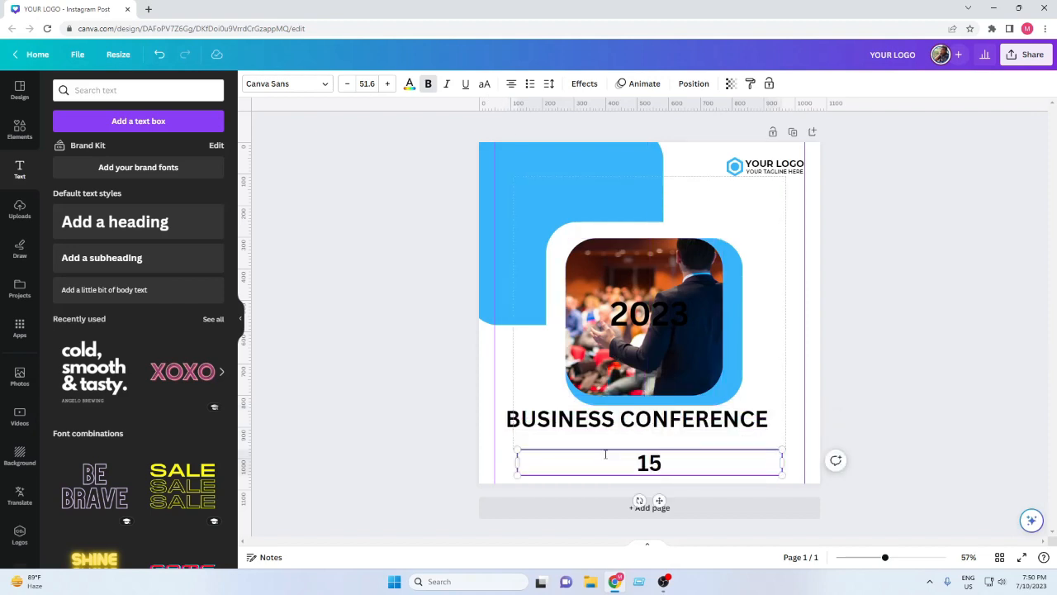
{"action": "type", "text": " JUL"}
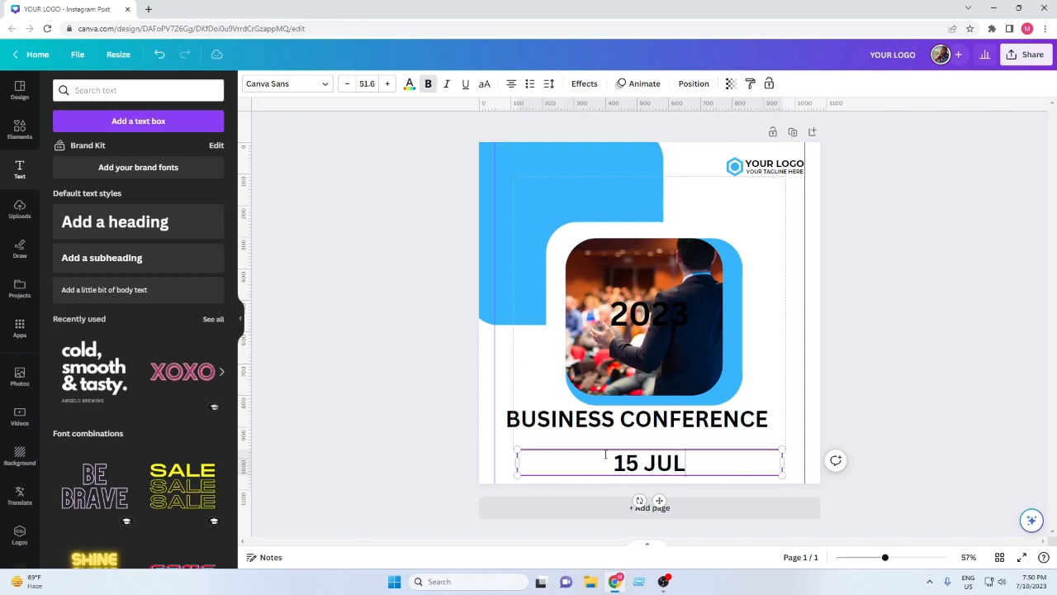
{"action": "type", "text": "Y 2023"}
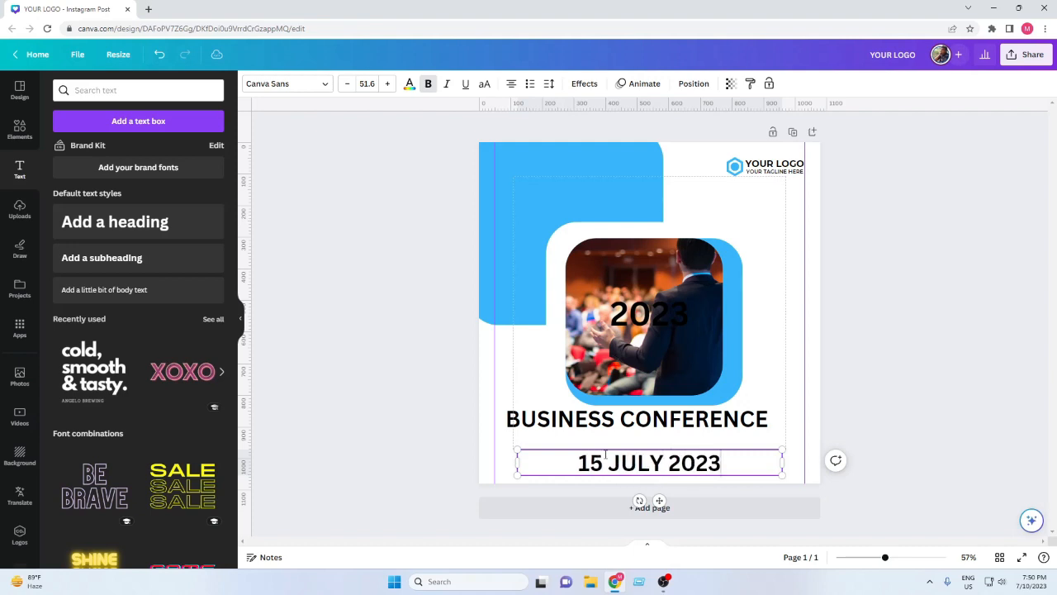
{"action": "left_click", "coordinate": [354, 432]}
Step: Shrink the "15 JULY 2023" text to about size 26.6 and place it near the page's lower edge, right of center
{"action": "left_click", "coordinate": [532, 467]}
{"action": "left_click_drag", "start_coordinate": [516, 460], "coordinate": [706, 458]}
{"action": "left_click", "coordinate": [403, 450]}
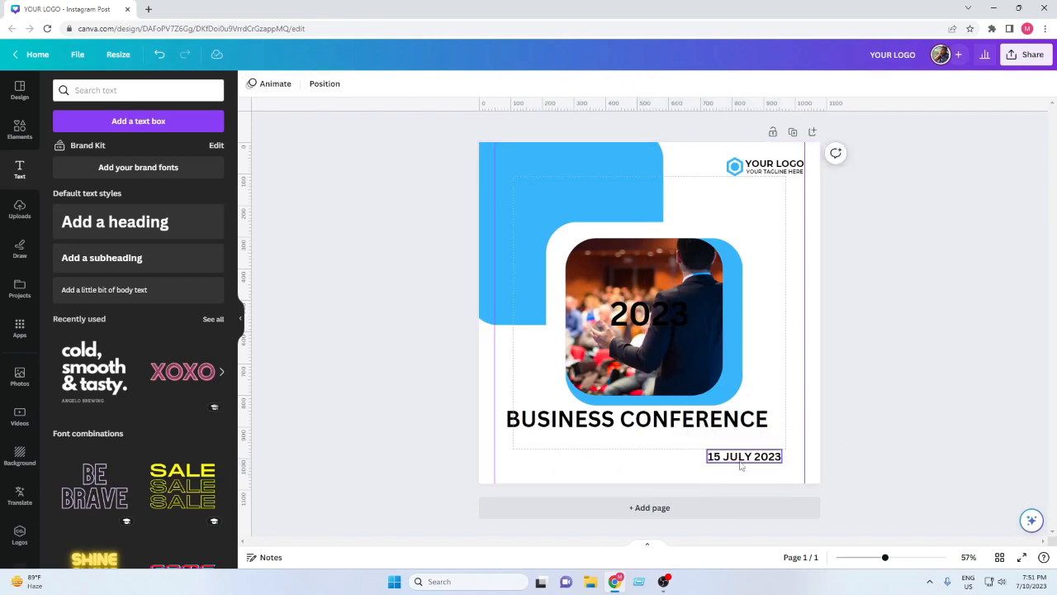
{"action": "left_click", "coordinate": [710, 463]}
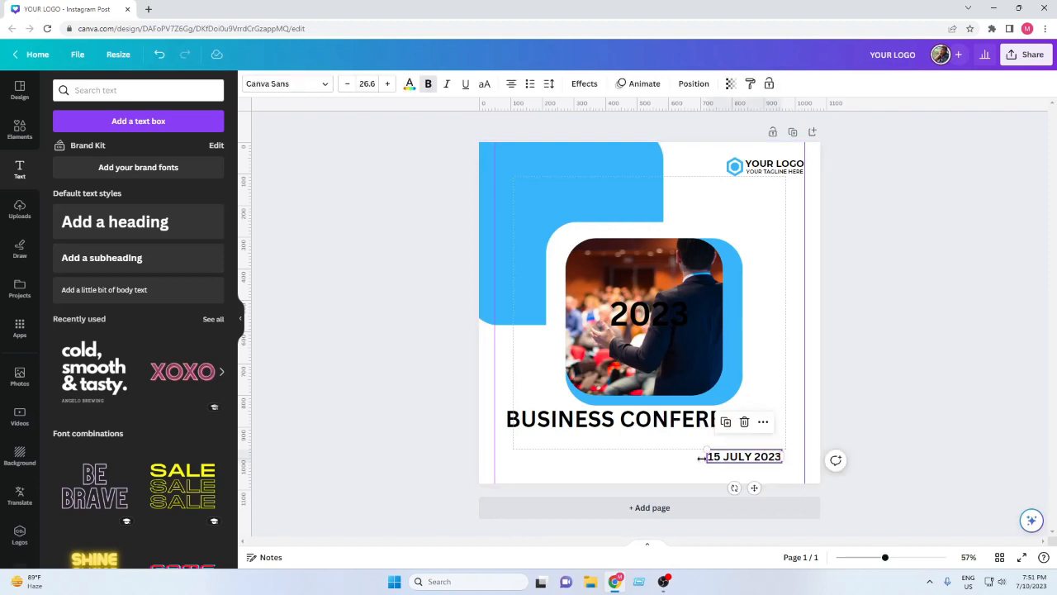
{"action": "left_click", "coordinate": [632, 458]}
{"action": "left_click_drag", "start_coordinate": [730, 459], "coordinate": [705, 465]}
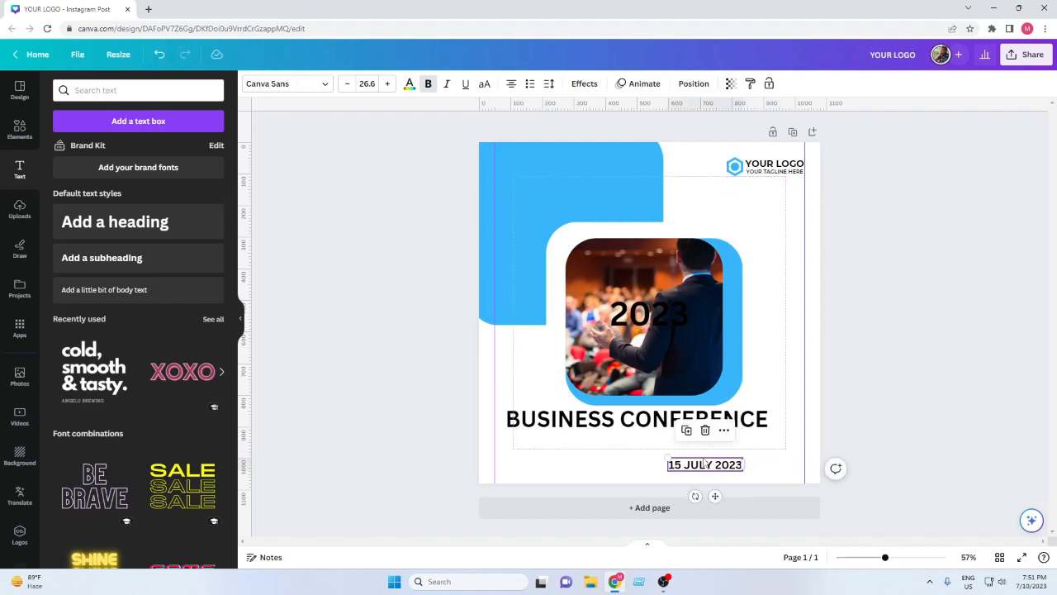
{"action": "left_click", "coordinate": [635, 466]}
{"action": "left_click", "coordinate": [682, 472]}
Step: Set the font of the "2023" heading to Montserrat Black
{"action": "left_click", "coordinate": [648, 314]}
{"action": "left_click", "coordinate": [285, 84]}
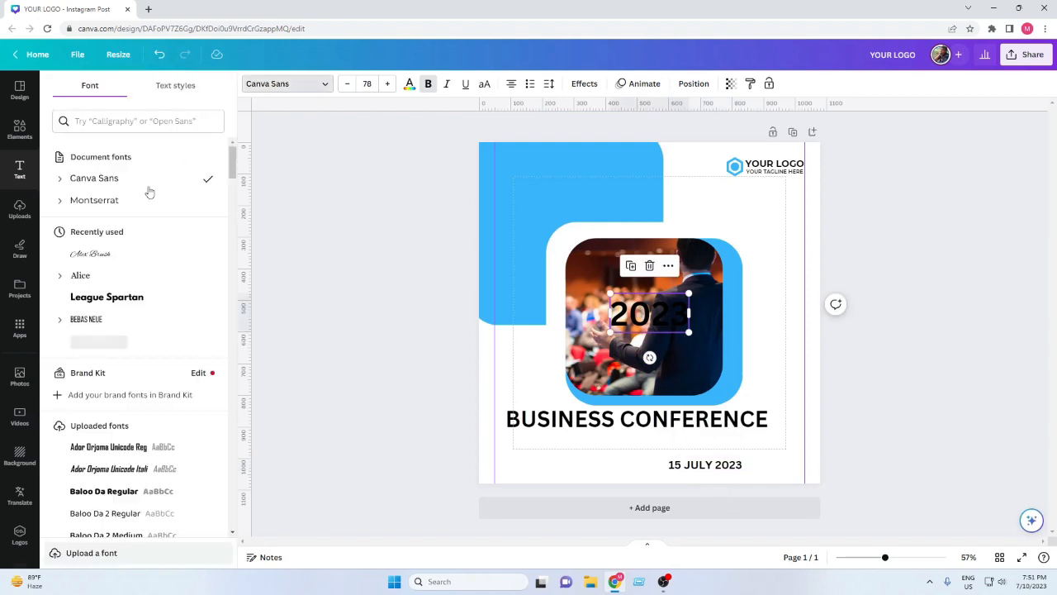
{"action": "left_click", "coordinate": [59, 200]}
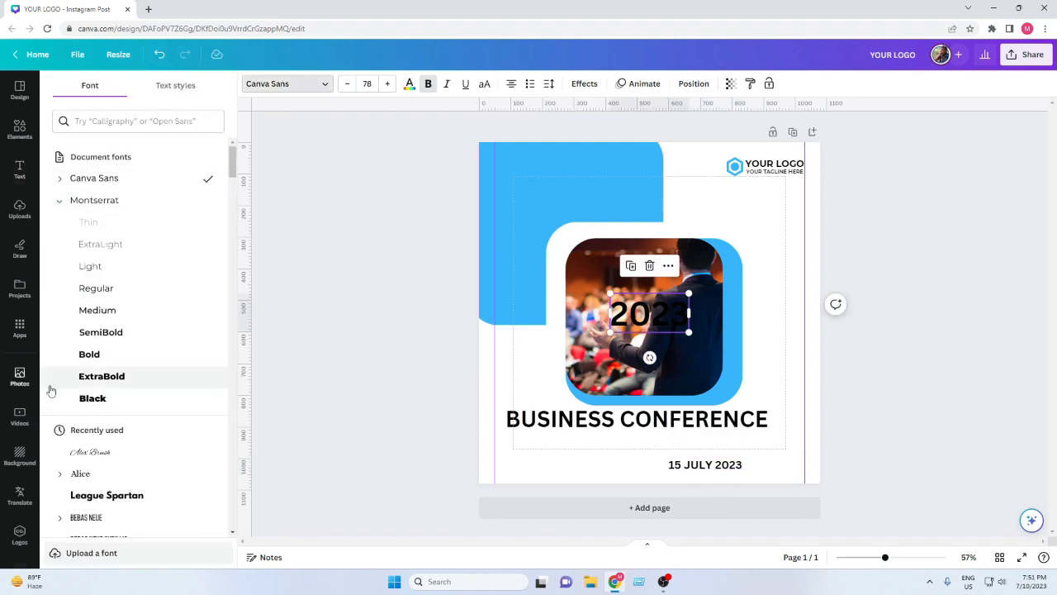
{"action": "left_click", "coordinate": [80, 398]}
Step: Set the "BUSINESS CONFERENCE" heading to Montserrat ExtraBold and widen its text box so it fits one line
{"action": "left_click", "coordinate": [537, 421]}
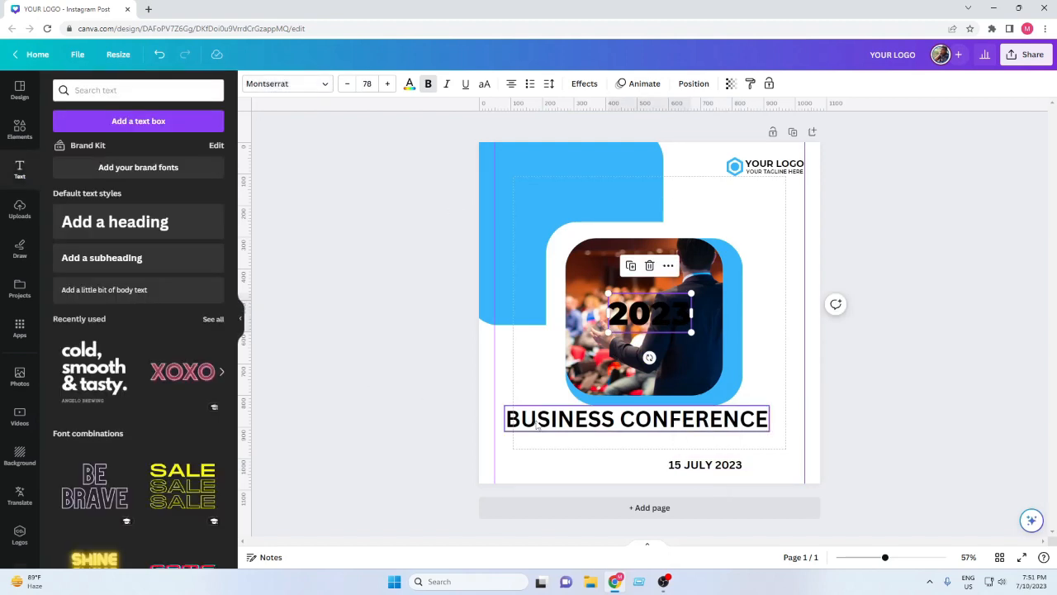
{"action": "left_click", "coordinate": [285, 83]}
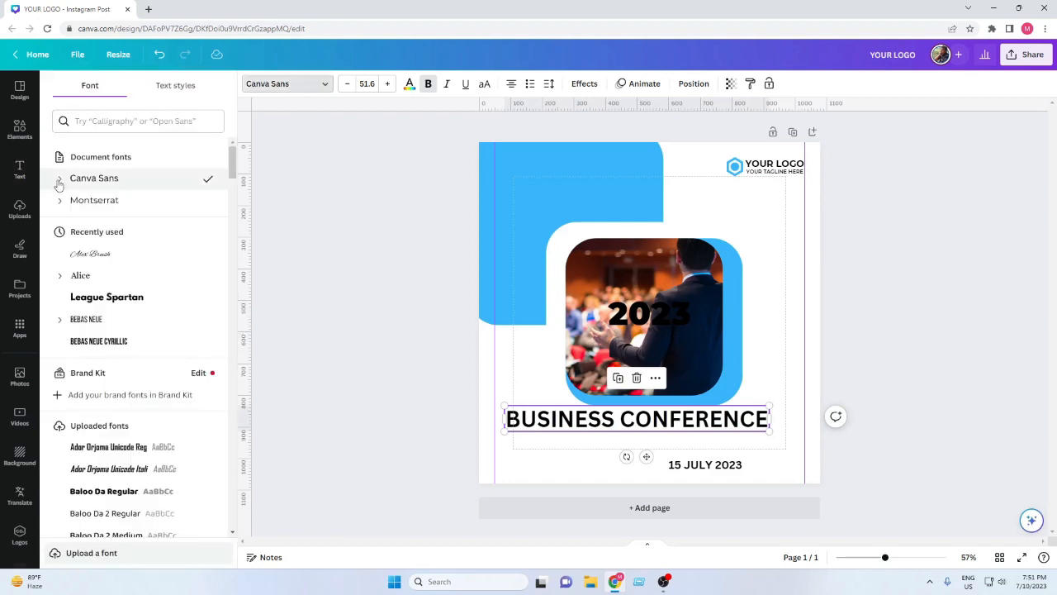
{"action": "left_click", "coordinate": [59, 200]}
{"action": "left_click", "coordinate": [104, 376]}
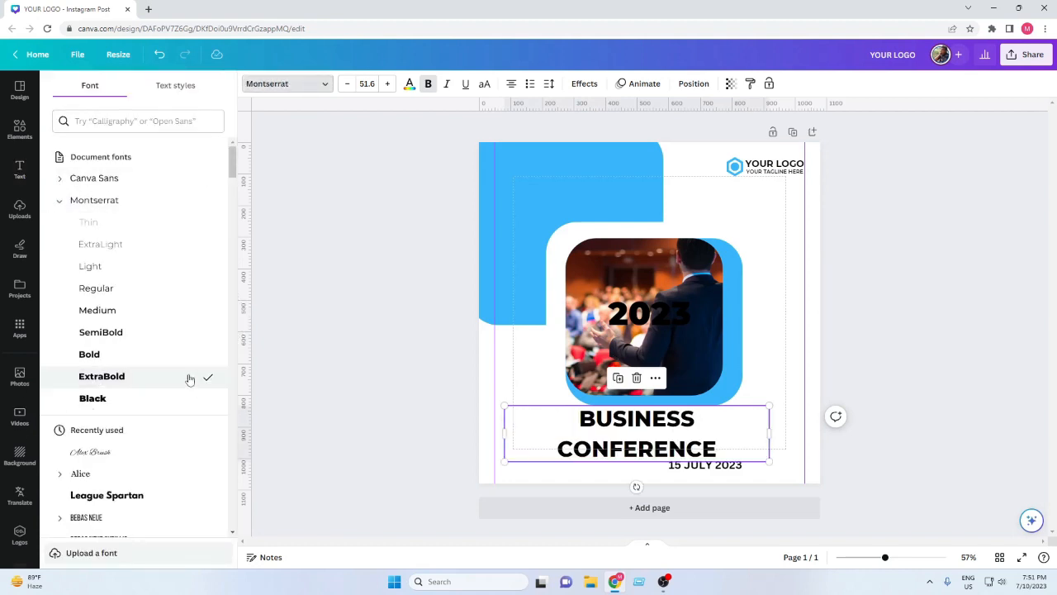
{"action": "left_click_drag", "start_coordinate": [770, 433], "coordinate": [787, 432]}
Step: Set the font of the "15 JULY 2023" text to Montserrat Medium
{"action": "left_click", "coordinate": [721, 467]}
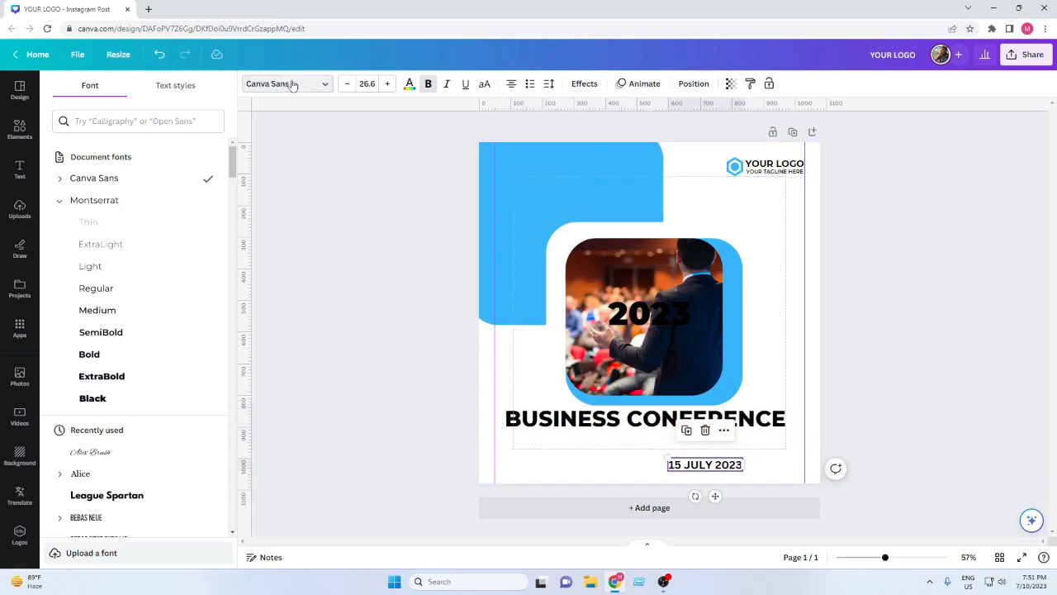
{"action": "left_click", "coordinate": [60, 202]}
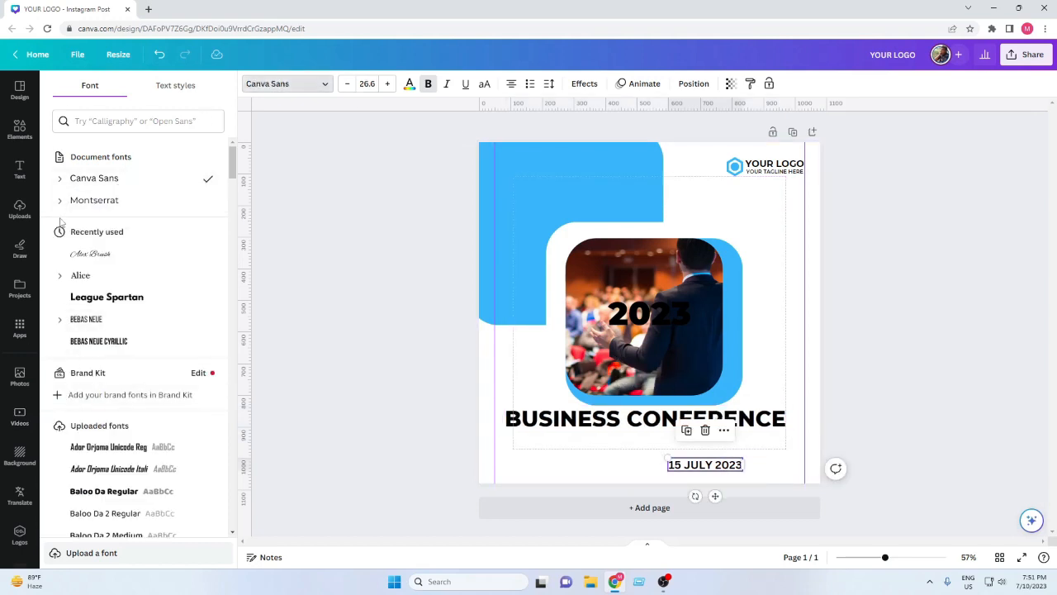
{"action": "left_click", "coordinate": [61, 202]}
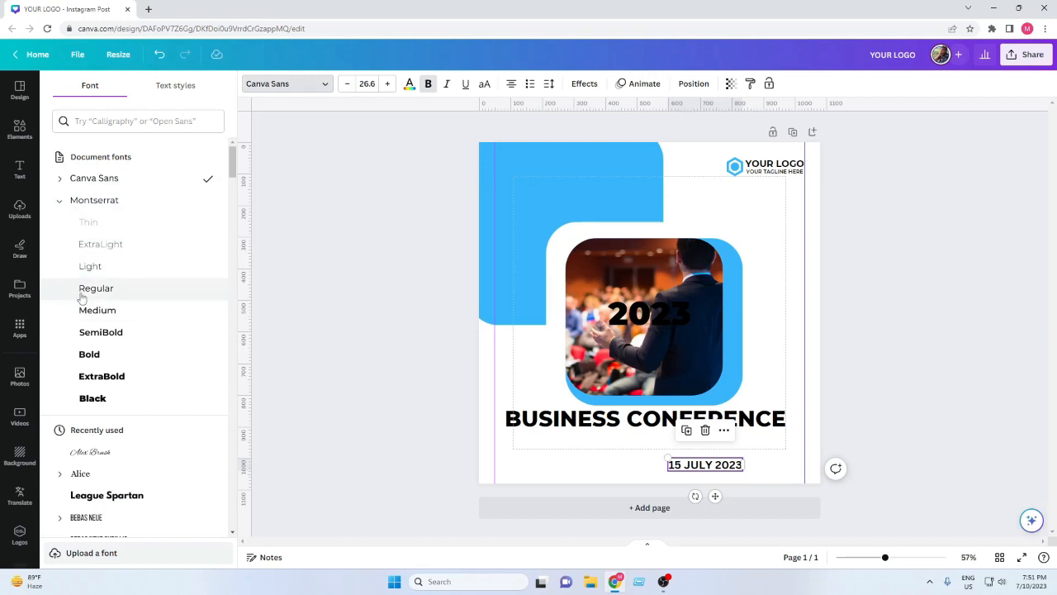
{"action": "left_click", "coordinate": [75, 291]}
{"action": "left_click", "coordinate": [97, 309]}
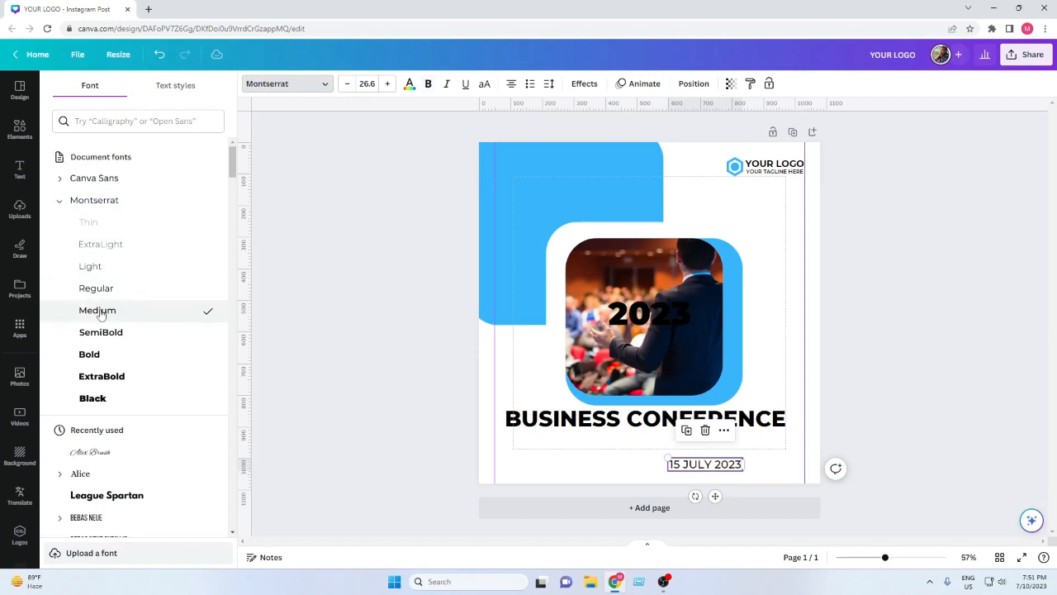
{"action": "key", "text": "Escape"}
{"action": "left_click", "coordinate": [377, 398]}
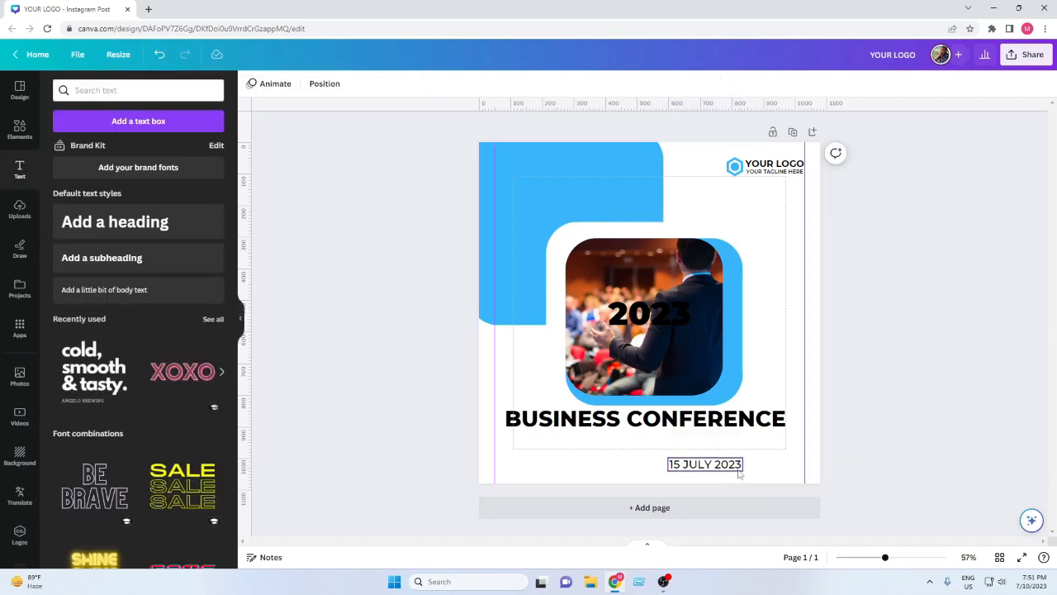
Step: Move the "BUSINESS CONFERENCE" heading down to the left margin guide and shrink it to a little over half its width
{"action": "left_click_drag", "start_coordinate": [636, 416], "coordinate": [636, 436]}
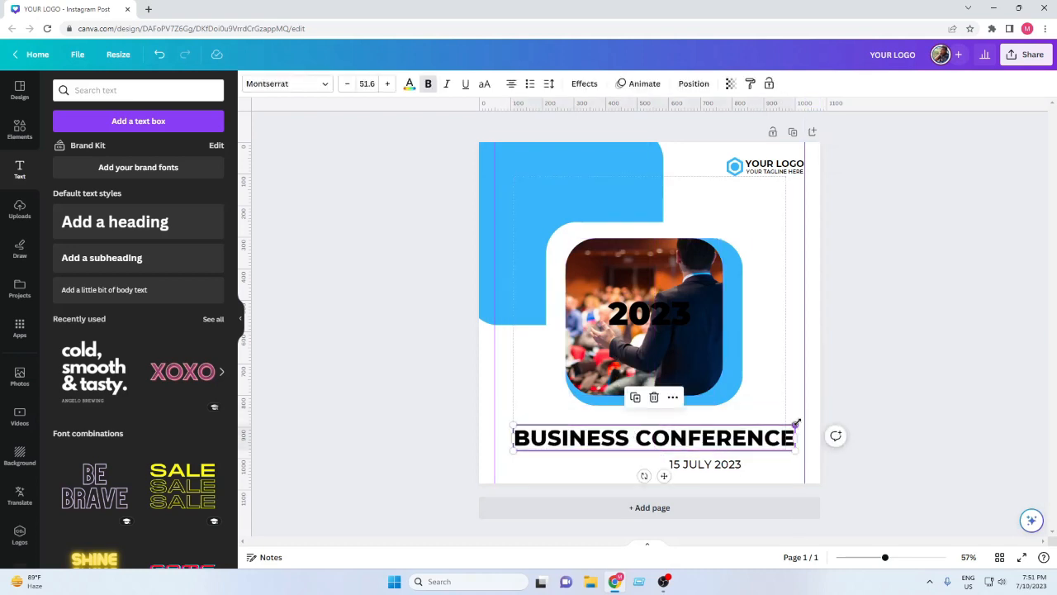
{"action": "left_click_drag", "start_coordinate": [794, 426], "coordinate": [675, 432]}
{"action": "left_click", "coordinate": [449, 430]}
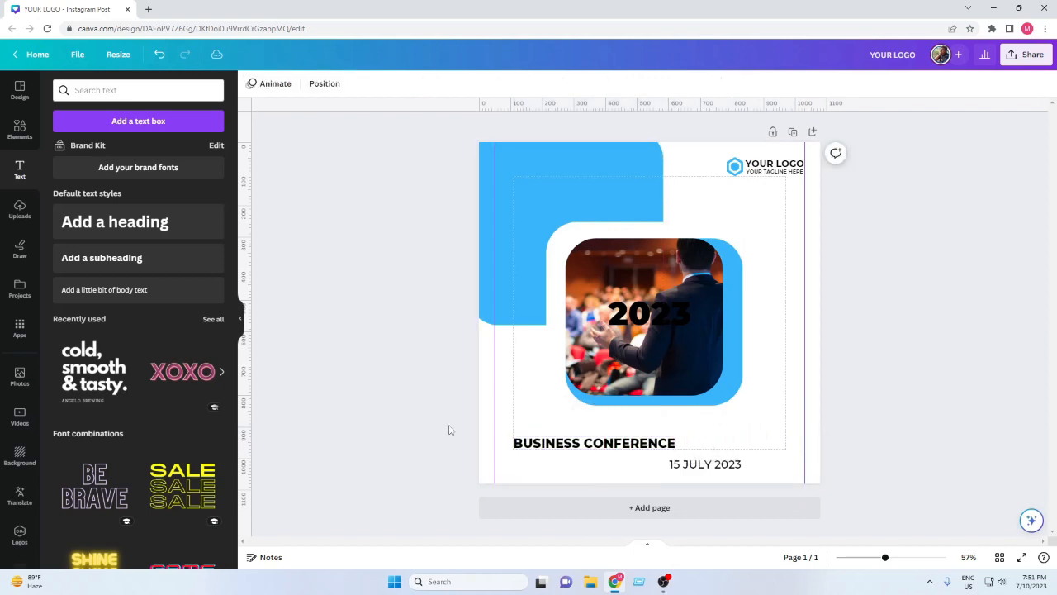
Step: Move the "2023" heading directly above "BUSINESS CONFERENCE", aligned to its left edge, and color it the document's light blue
{"action": "left_click", "coordinate": [700, 469]}
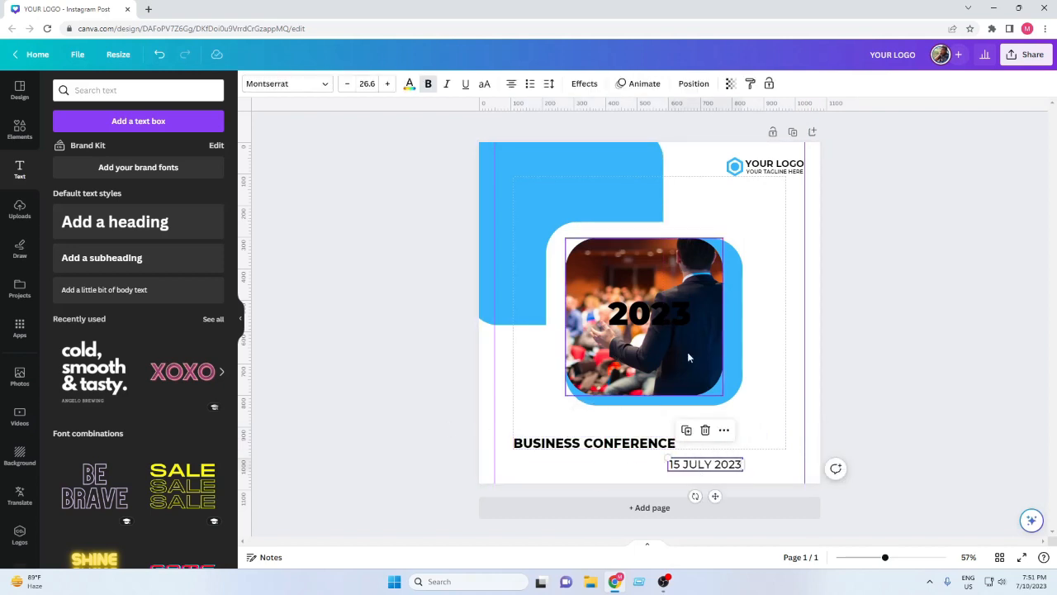
{"action": "left_click_drag", "start_coordinate": [673, 310], "coordinate": [576, 423]}
{"action": "left_click", "coordinate": [409, 84]}
{"action": "left_click", "coordinate": [123, 150]}
{"action": "left_click", "coordinate": [436, 424]}
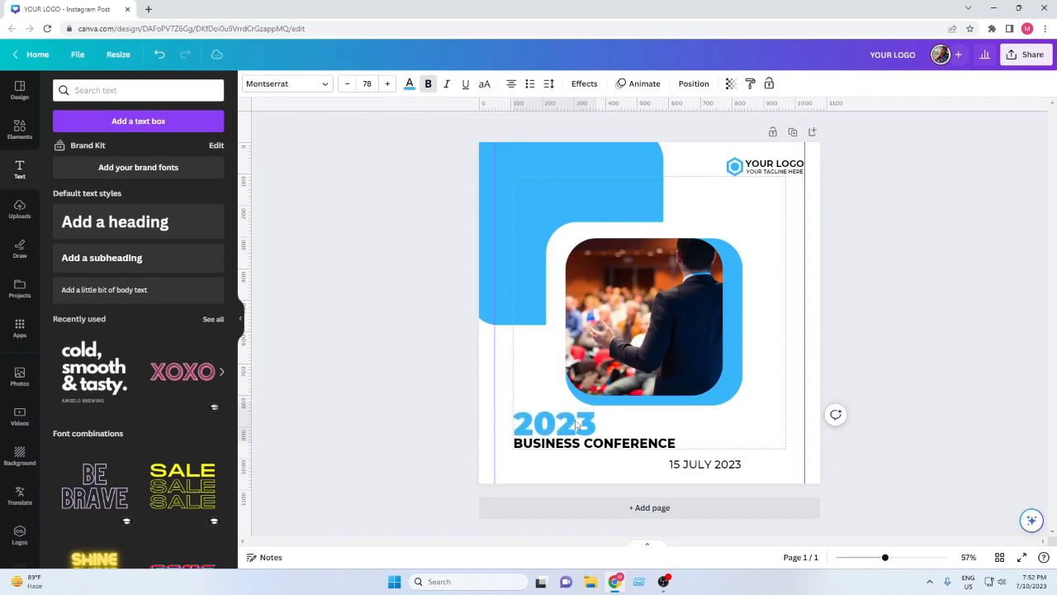
Step: Shrink the "15 JULY 2023" text to about size 23.6 and move it below "BUSINESS CONFERENCE", leaving room for an icon before it
{"action": "left_click", "coordinate": [760, 480]}
{"action": "left_click_drag", "start_coordinate": [724, 467], "coordinate": [557, 465]}
{"action": "left_click", "coordinate": [715, 467]}
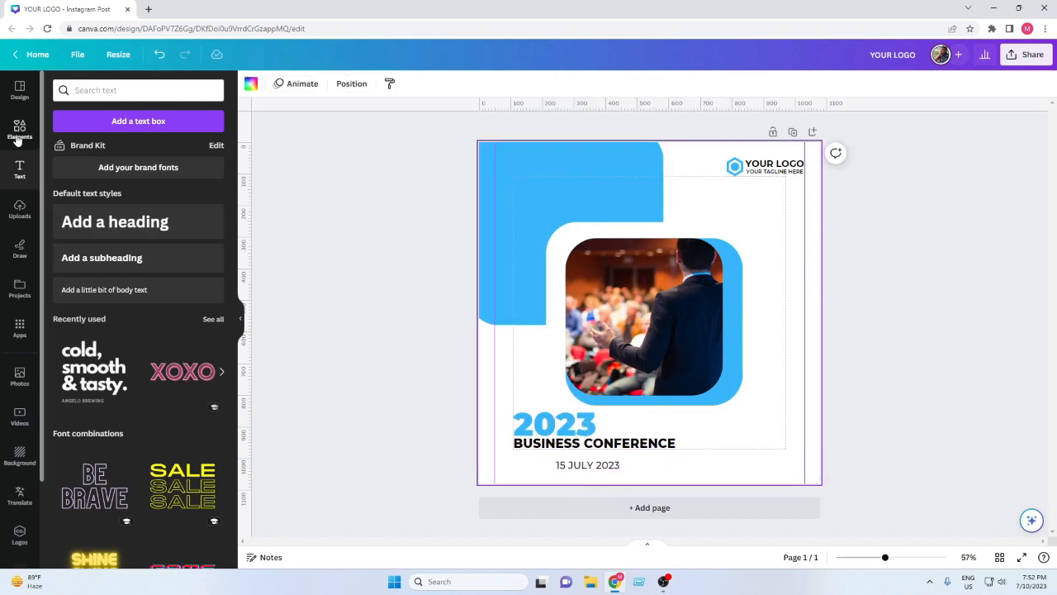
Step: Search the elements for "calender" and add the solid calendar graphic with a grid of days to the page
{"action": "left_click", "coordinate": [18, 139]}
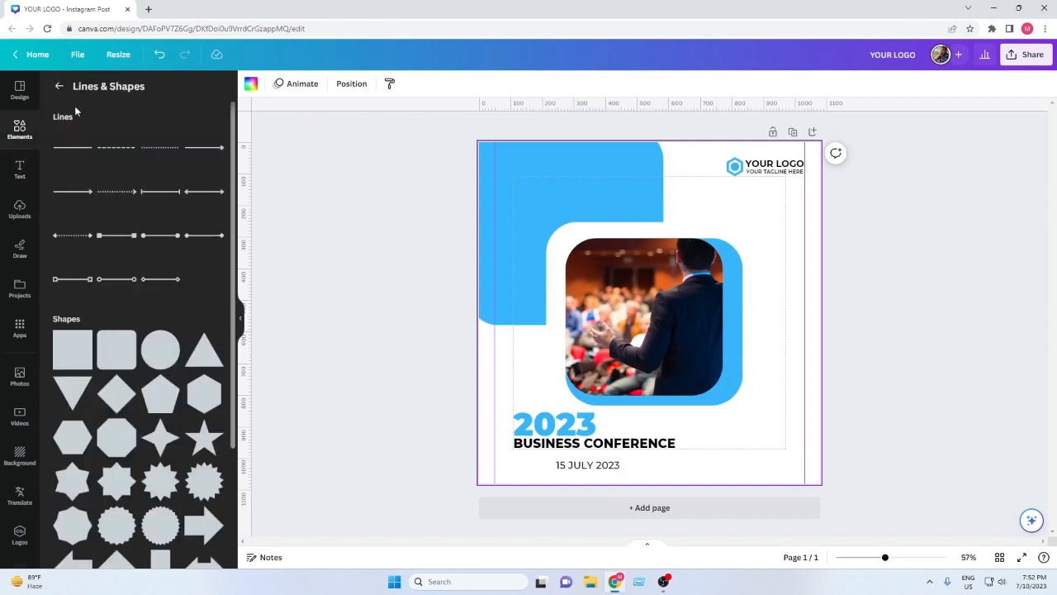
{"action": "left_click", "coordinate": [58, 85]}
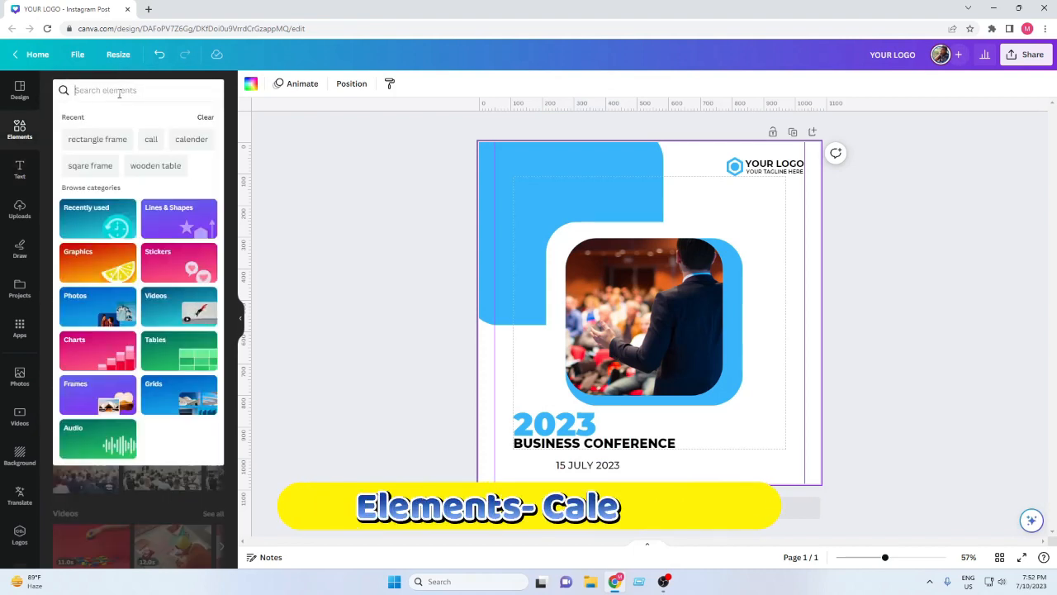
{"action": "left_click", "coordinate": [119, 91]}
{"action": "type", "text": "calend"}
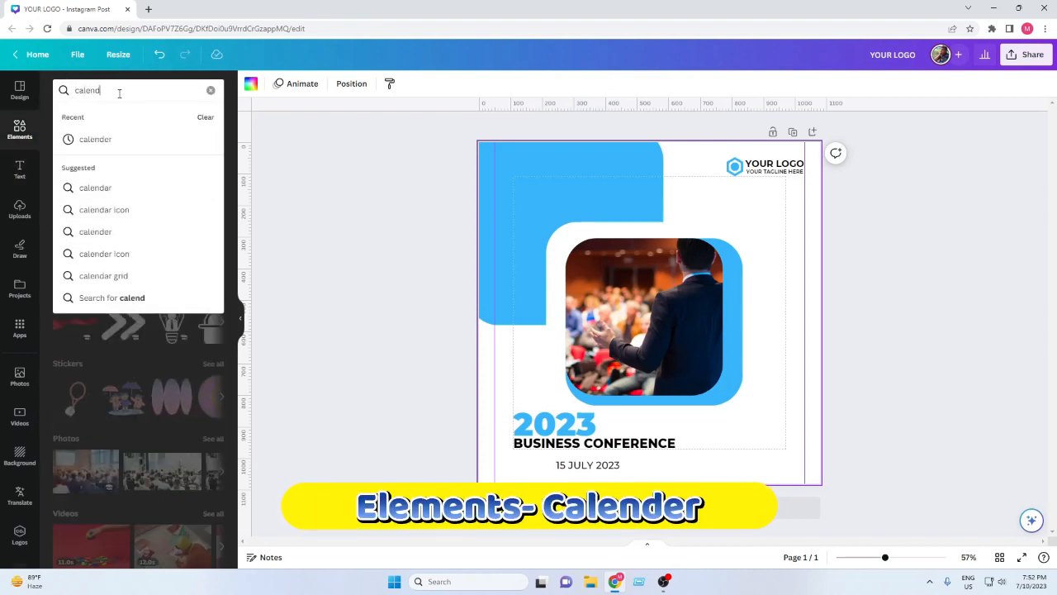
{"action": "type", "text": "er"}
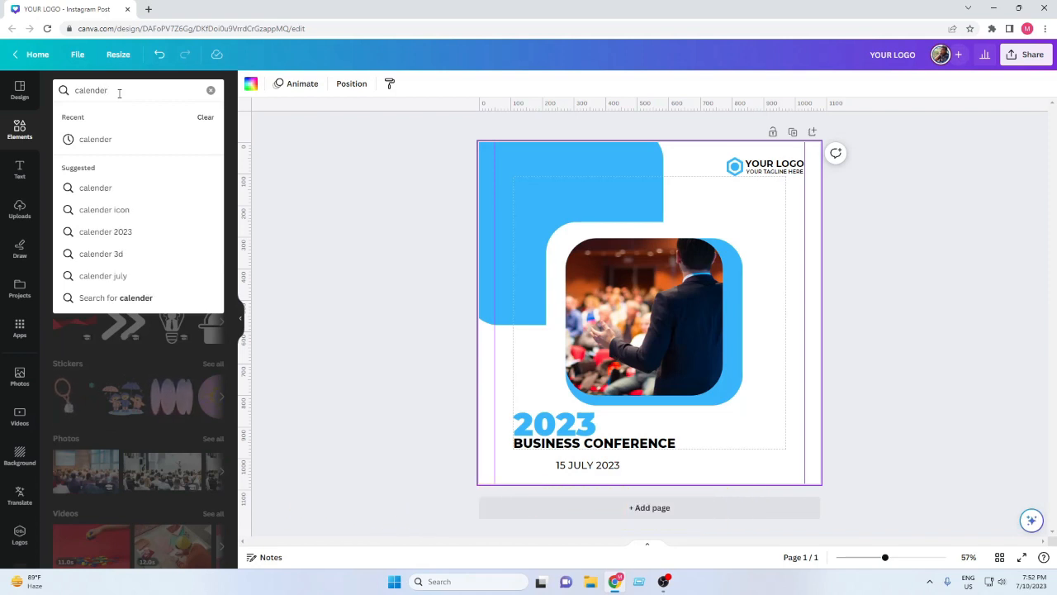
{"action": "key", "text": "Return"}
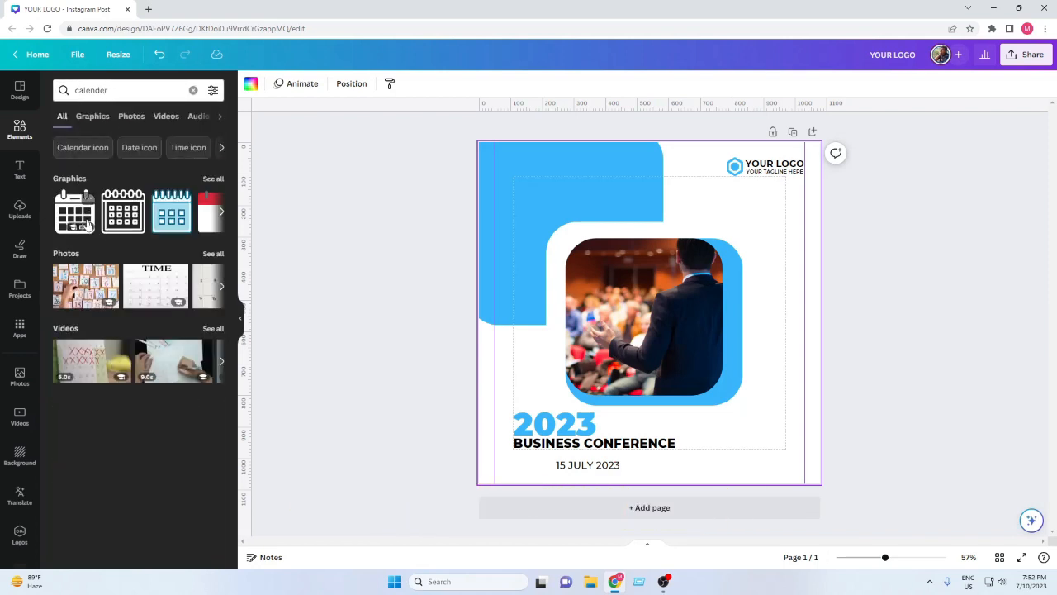
{"action": "left_click", "coordinate": [73, 212]}
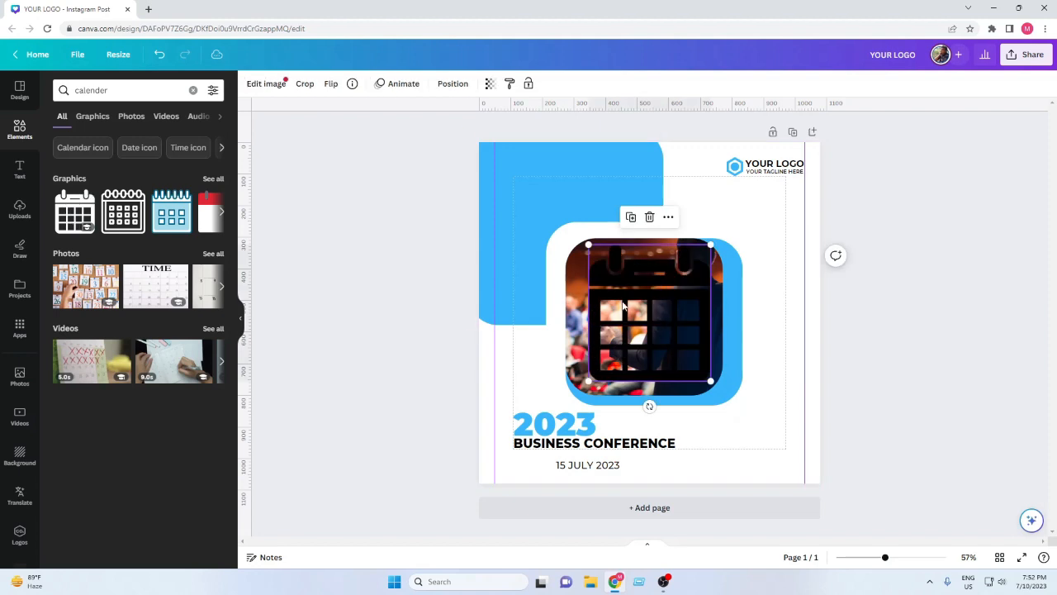
Step: Recolor the calendar graphic light blue, shrink it to icon size and place it under the start of "BUSINESS CONFERENCE"
{"action": "left_click", "coordinate": [251, 83]}
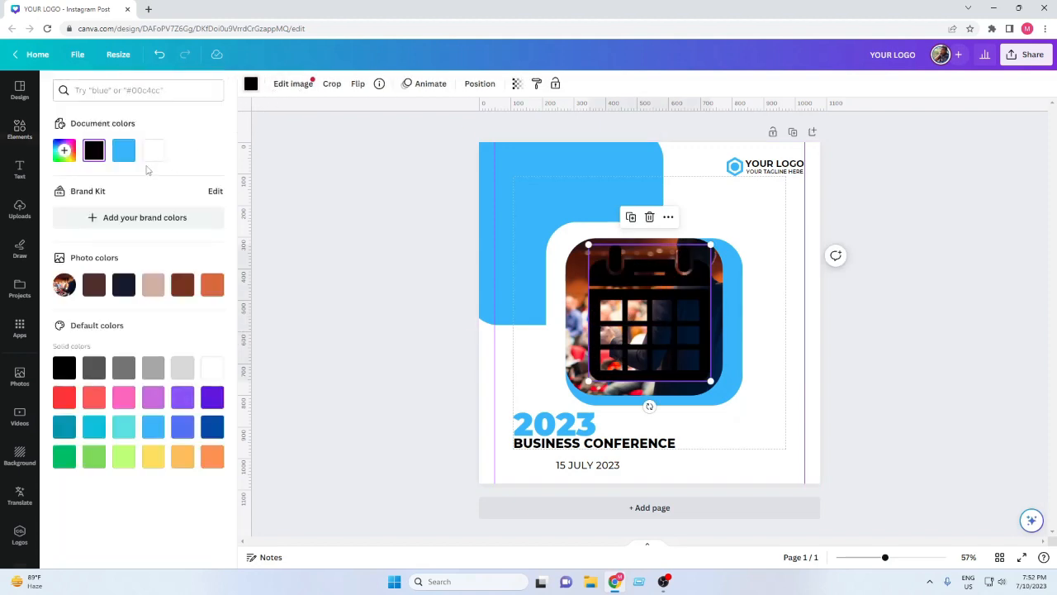
{"action": "left_click_drag", "start_coordinate": [635, 350], "coordinate": [709, 421]}
{"action": "left_click_drag", "start_coordinate": [663, 452], "coordinate": [528, 460]}
{"action": "left_click", "coordinate": [908, 332]}
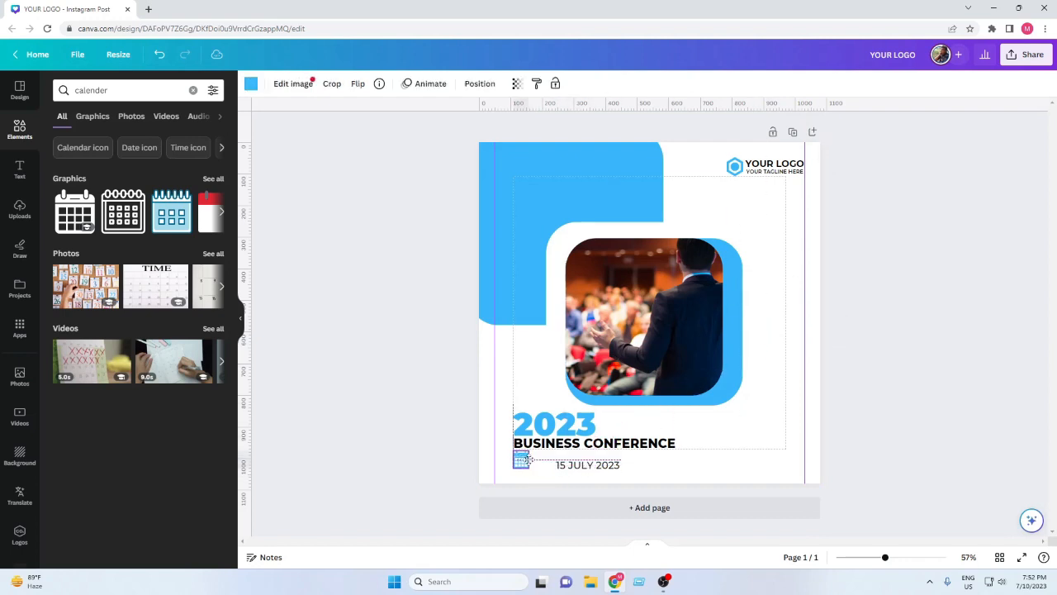
{"action": "left_click", "coordinate": [438, 472]}
Step: Shrink the calendar icon slightly so it better matches the height of the date text
{"action": "left_click", "coordinate": [521, 470]}
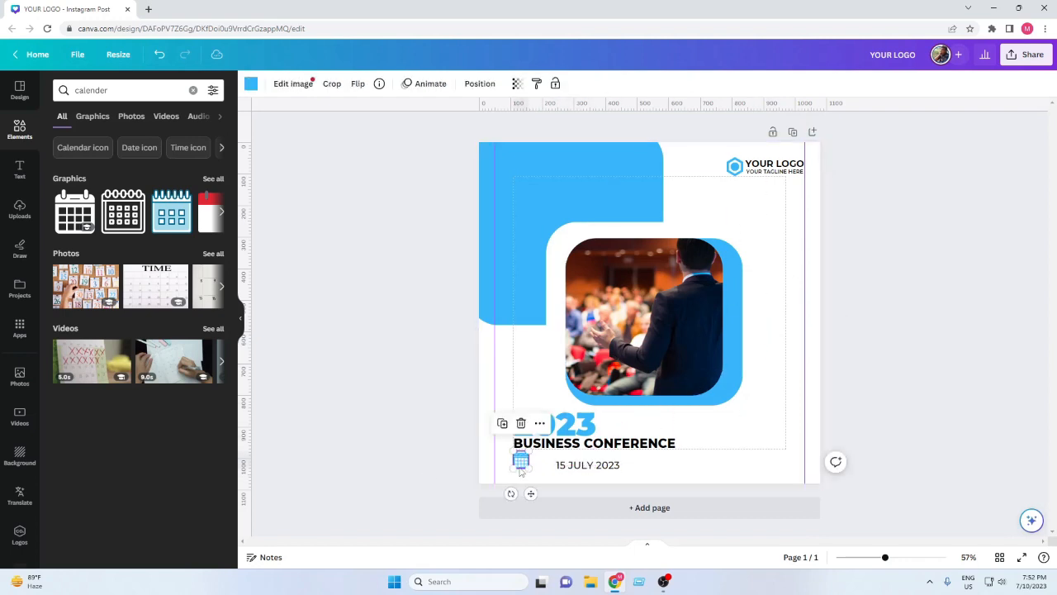
{"action": "left_click", "coordinate": [438, 445]}
{"action": "left_click", "coordinate": [524, 467]}
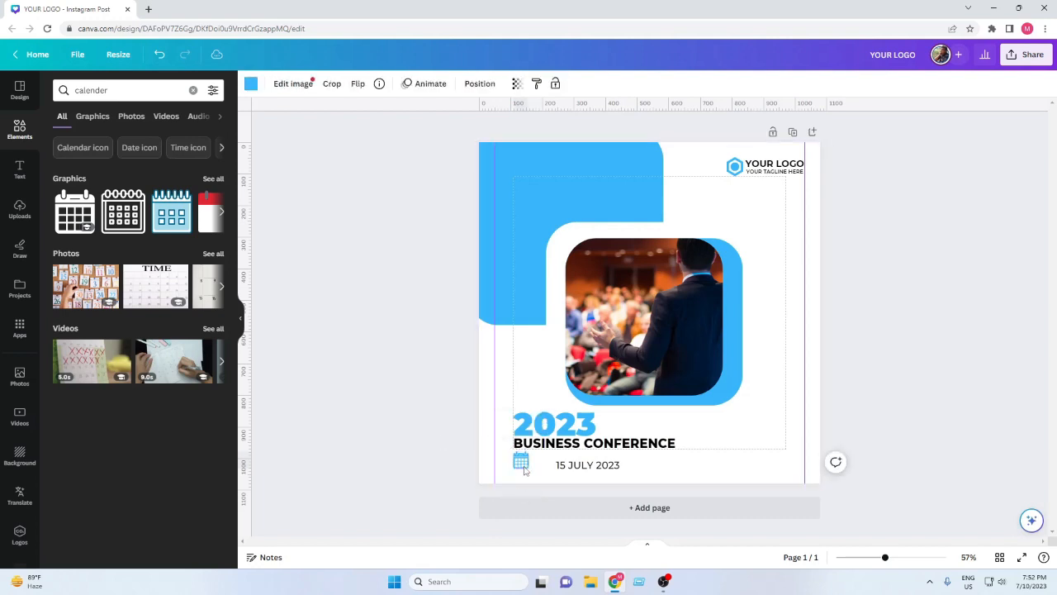
{"action": "left_click", "coordinate": [441, 468]}
{"action": "left_click", "coordinate": [568, 467]}
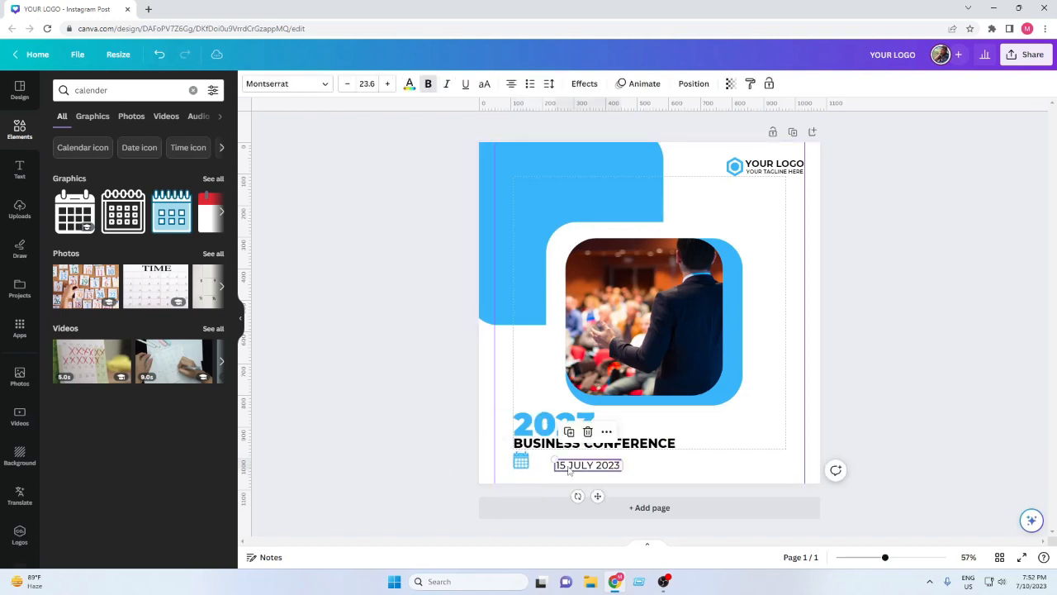
{"action": "left_click", "coordinate": [521, 460]}
{"action": "left_click_drag", "start_coordinate": [515, 469], "coordinate": [518, 466]}
{"action": "left_click", "coordinate": [413, 462]}
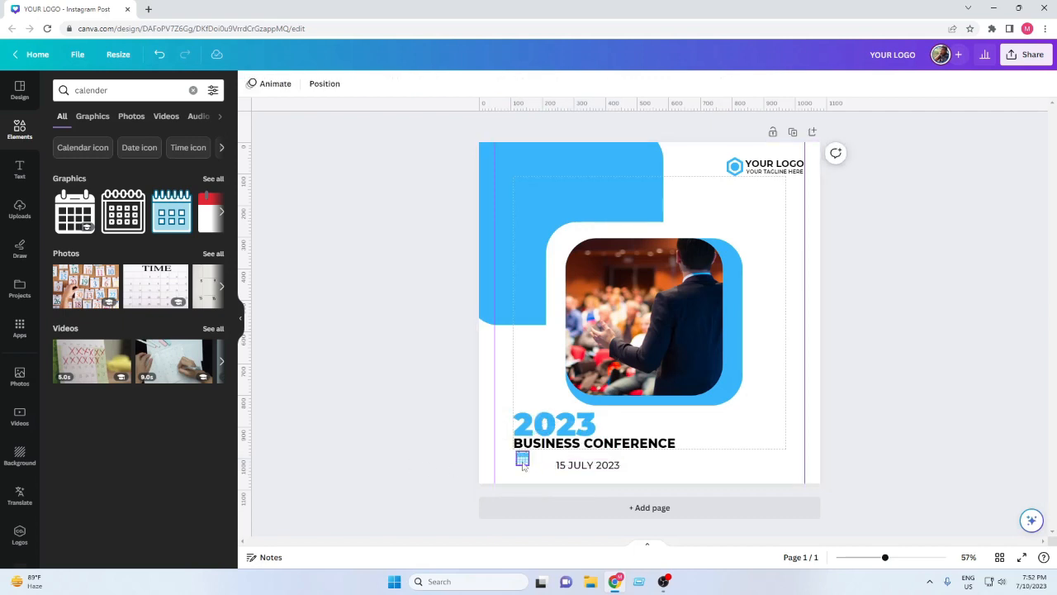
Step: Move the "15 JULY 2023" text right beside the calendar icon, vertically aligned with it
{"action": "left_click", "coordinate": [523, 464]}
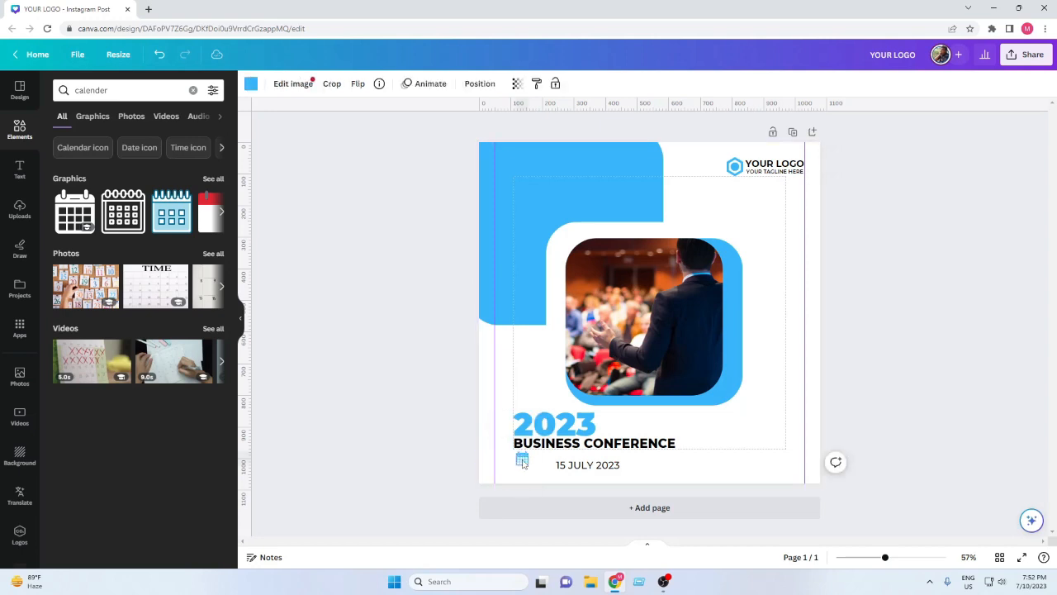
{"action": "left_click_drag", "start_coordinate": [570, 466], "coordinate": [545, 459]}
{"action": "left_click", "coordinate": [445, 479]}
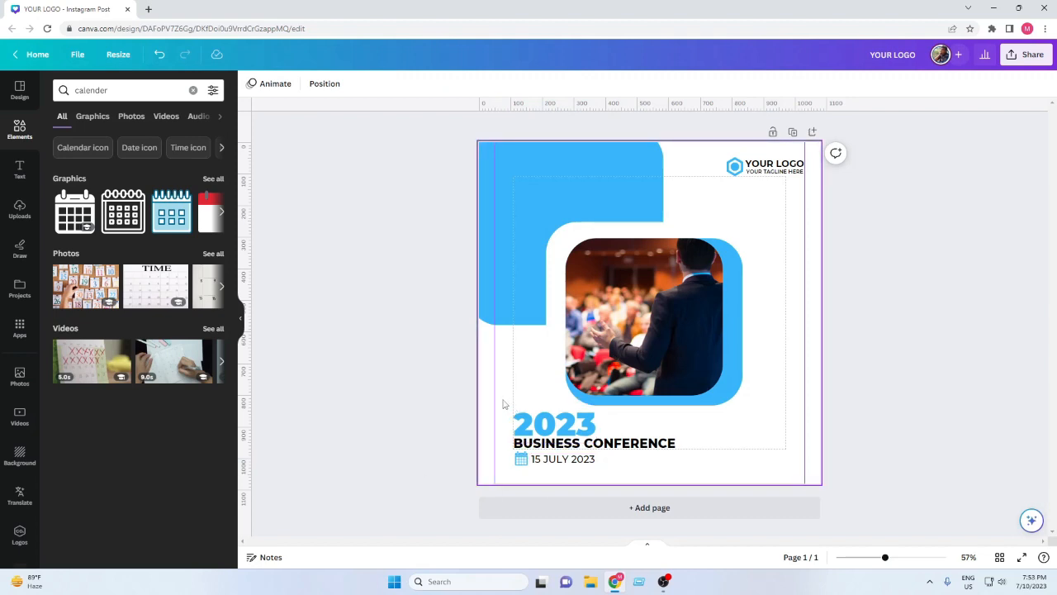
Step: Move the "2023" and "BUSINESS CONFERENCE" headings, the calendar icon and the date text together to the page's left vertical guide
{"action": "left_click_drag", "start_coordinate": [504, 404], "coordinate": [526, 444]}
{"action": "left_click", "coordinate": [566, 377]}
{"action": "left_click", "coordinate": [521, 140]}
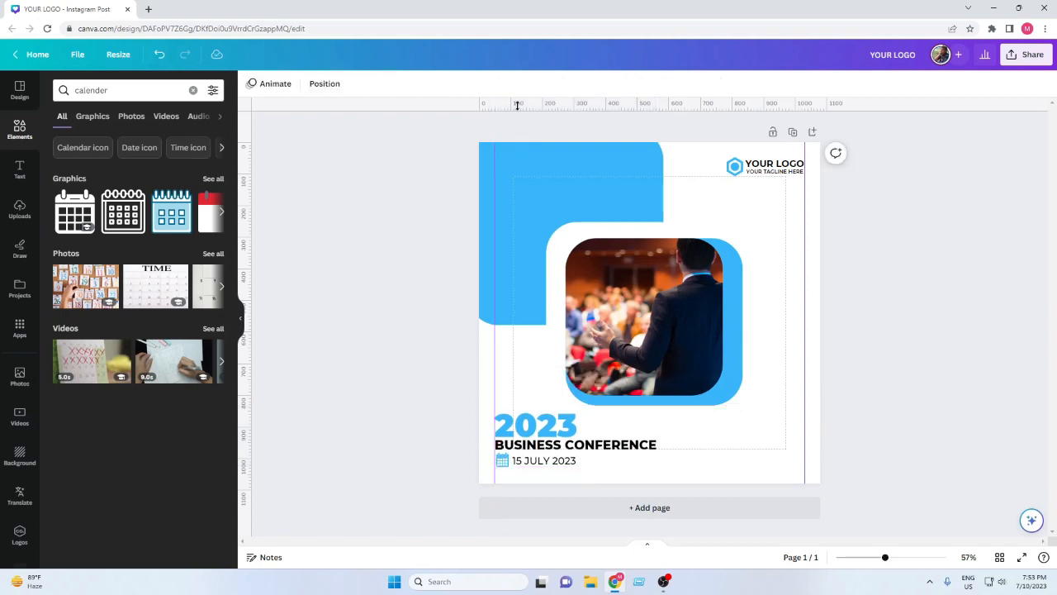
Step: Add two horizontal guides, one just above the logo and one just below the date text at about 1035 px
{"action": "left_click_drag", "start_coordinate": [517, 105], "coordinate": [537, 157]}
{"action": "left_click_drag", "start_coordinate": [440, 110], "coordinate": [467, 470]}
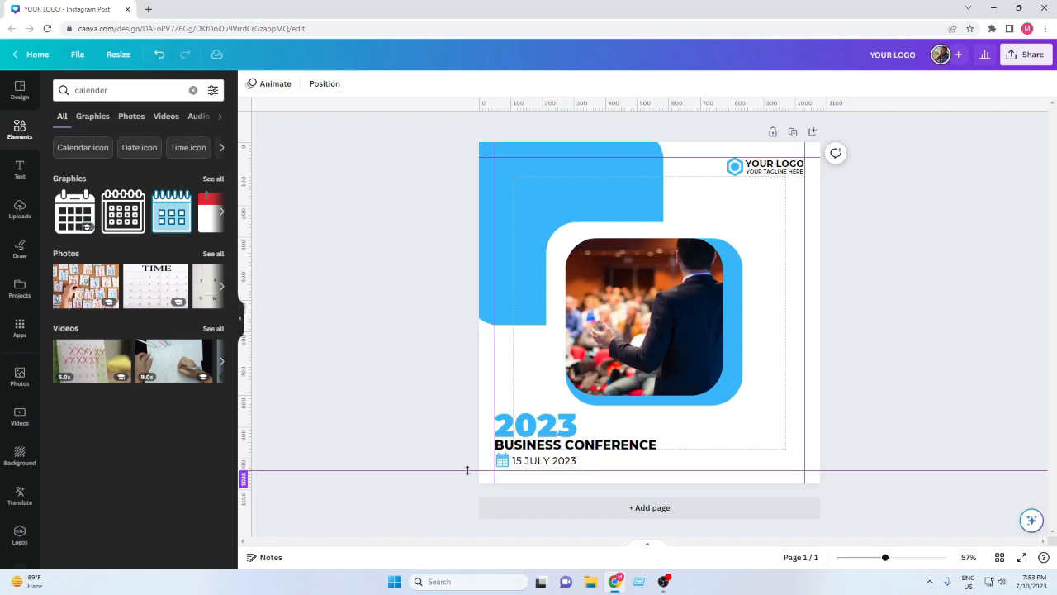
{"action": "left_click_drag", "start_coordinate": [467, 470], "coordinate": [467, 470]}
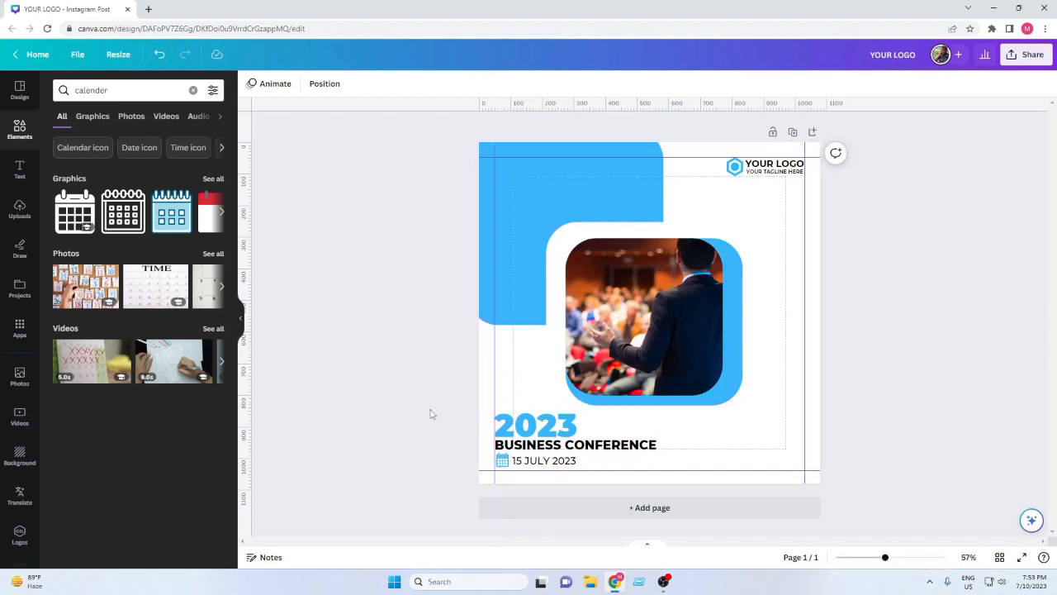
Step: Group the two headings, calendar icon and date text, and lower the group onto the bottom horizontal guide
{"action": "left_click_drag", "start_coordinate": [429, 408], "coordinate": [537, 520]}
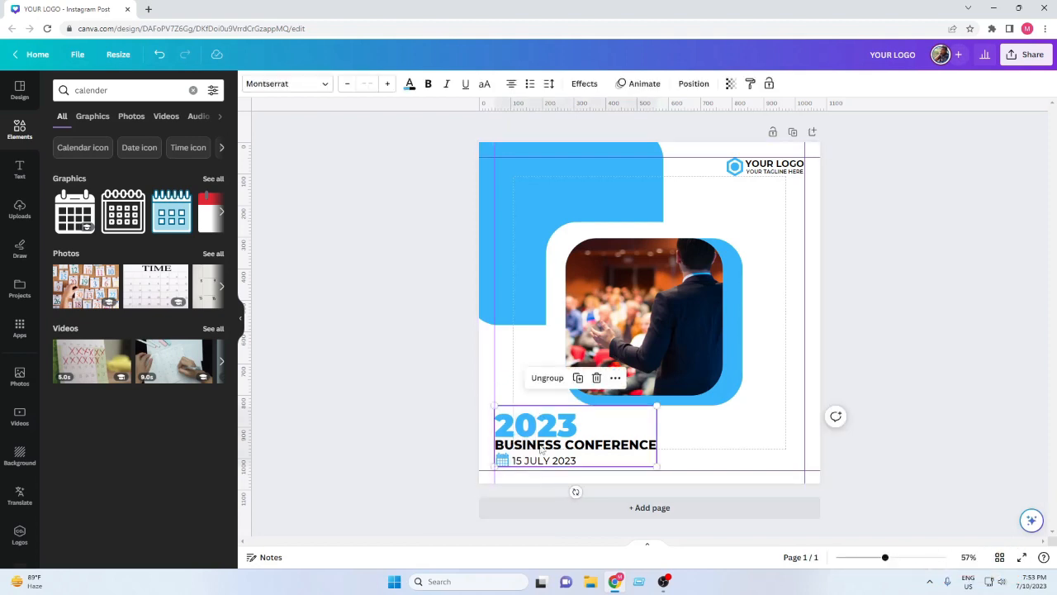
{"action": "left_click_drag", "start_coordinate": [541, 448], "coordinate": [541, 450]}
{"action": "left_click", "coordinate": [422, 446]}
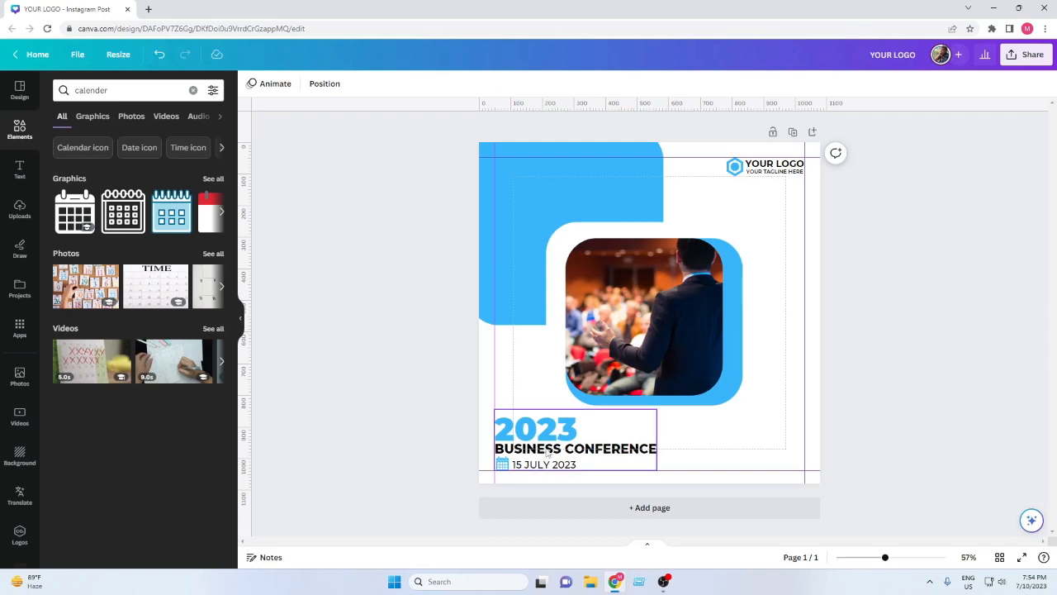
Step: Replace the elements search with "call" to find phone graphics
{"action": "left_click", "coordinate": [192, 90]}
{"action": "type", "text": "call"}
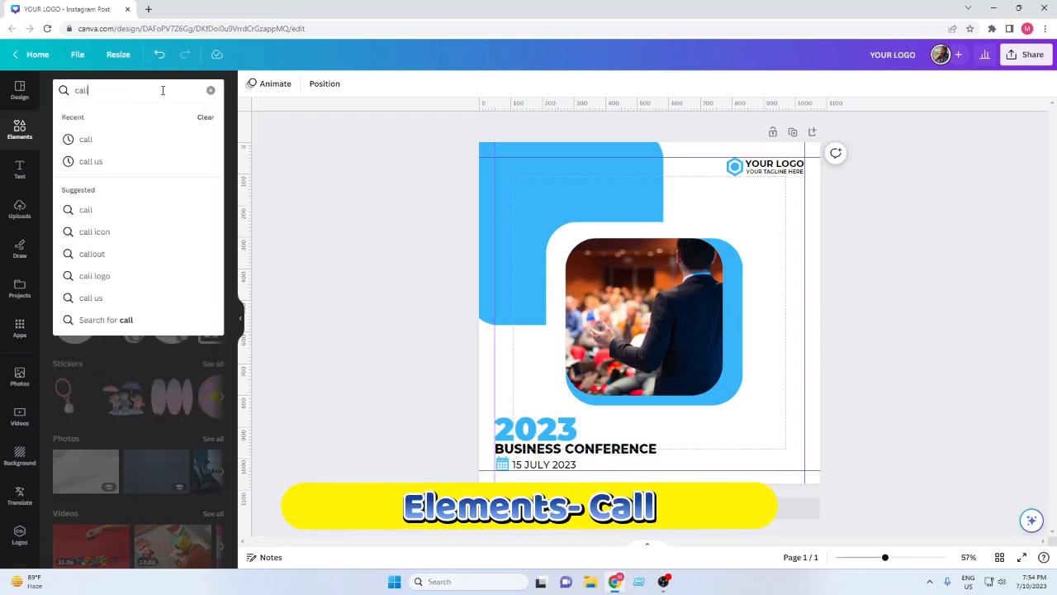
{"action": "left_click", "coordinate": [127, 140]}
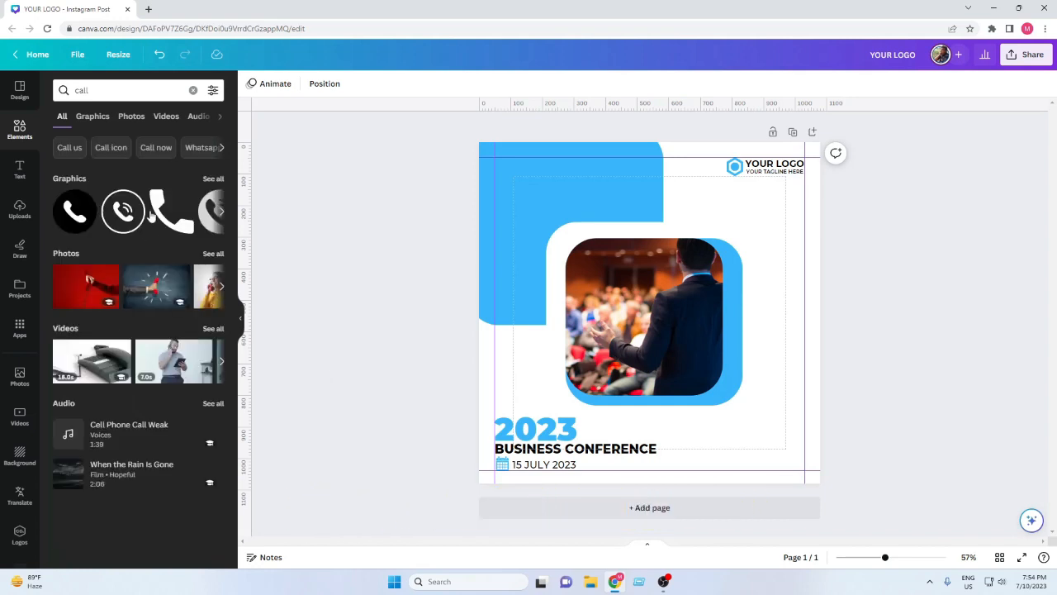